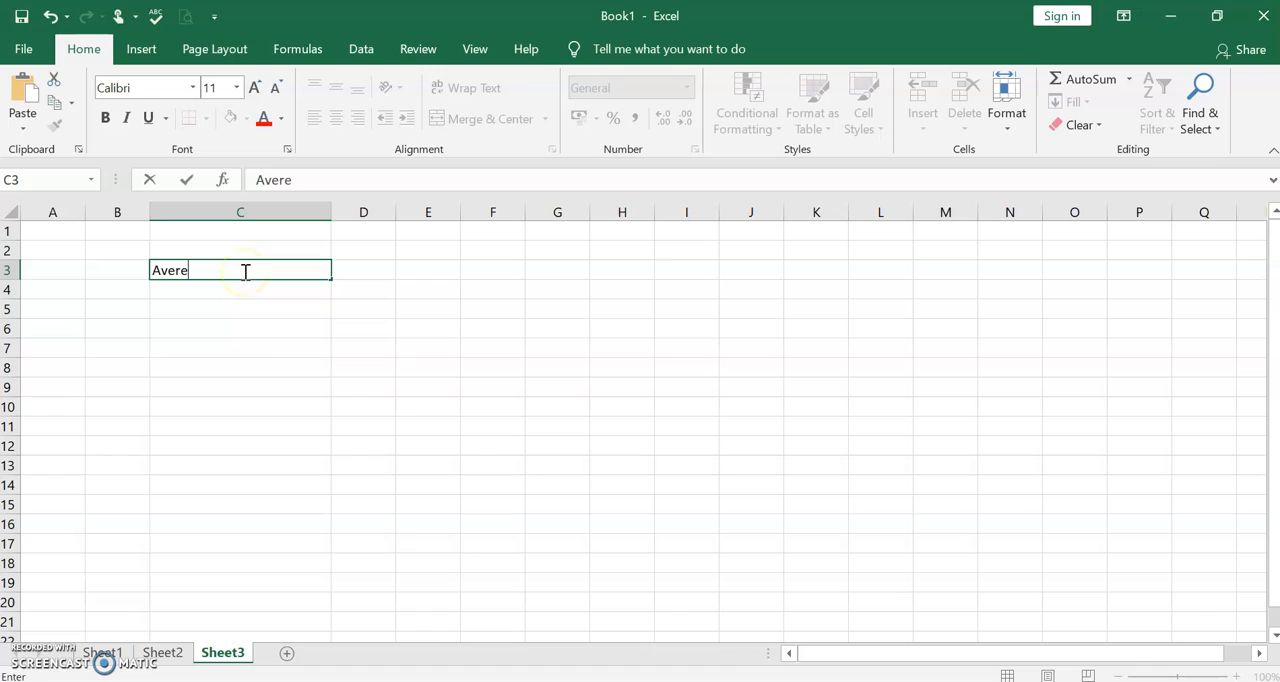
- Enter the labels Averageif in cell C3 and averageifs in cell C4
{"action": "key", "text": "BackSpace"}
{"action": "type", "text": "age i"}
{"action": "key", "text": "BackSpace"}
{"action": "key", "text": "BackSpace"}
{"action": "type", "text": "if"}
{"action": "left_click", "coordinate": [229, 288]}
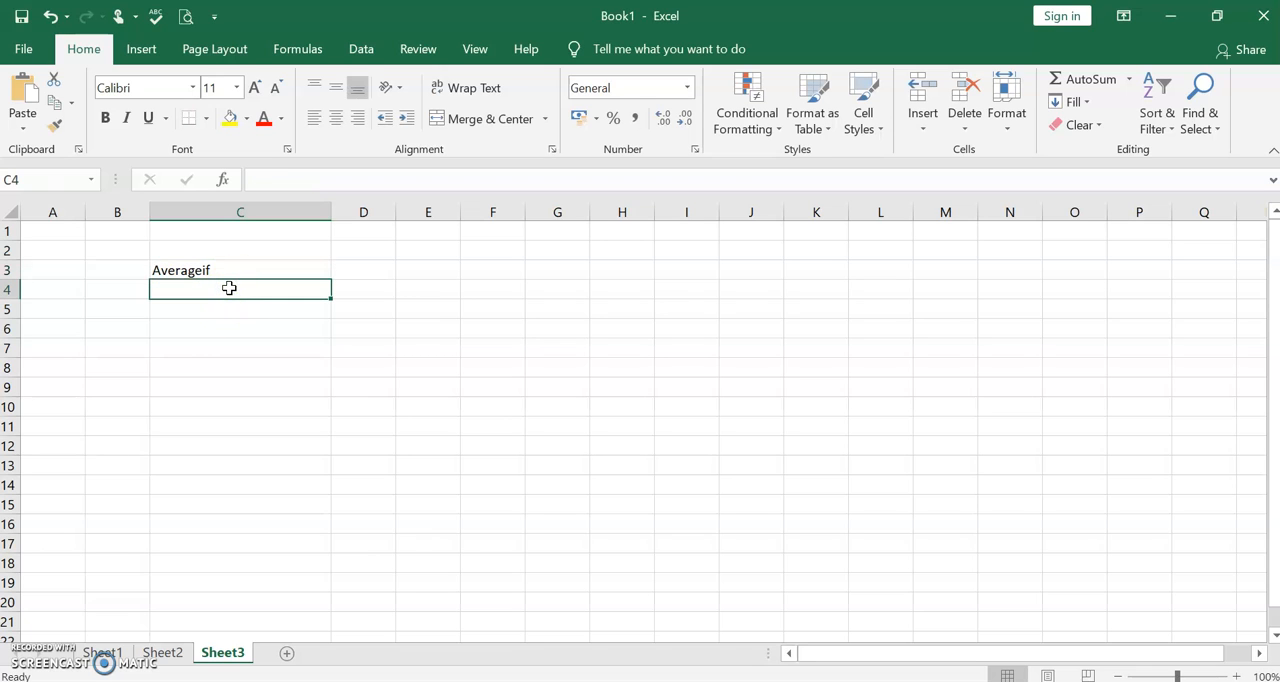
{"action": "type", "text": "averageifs"}
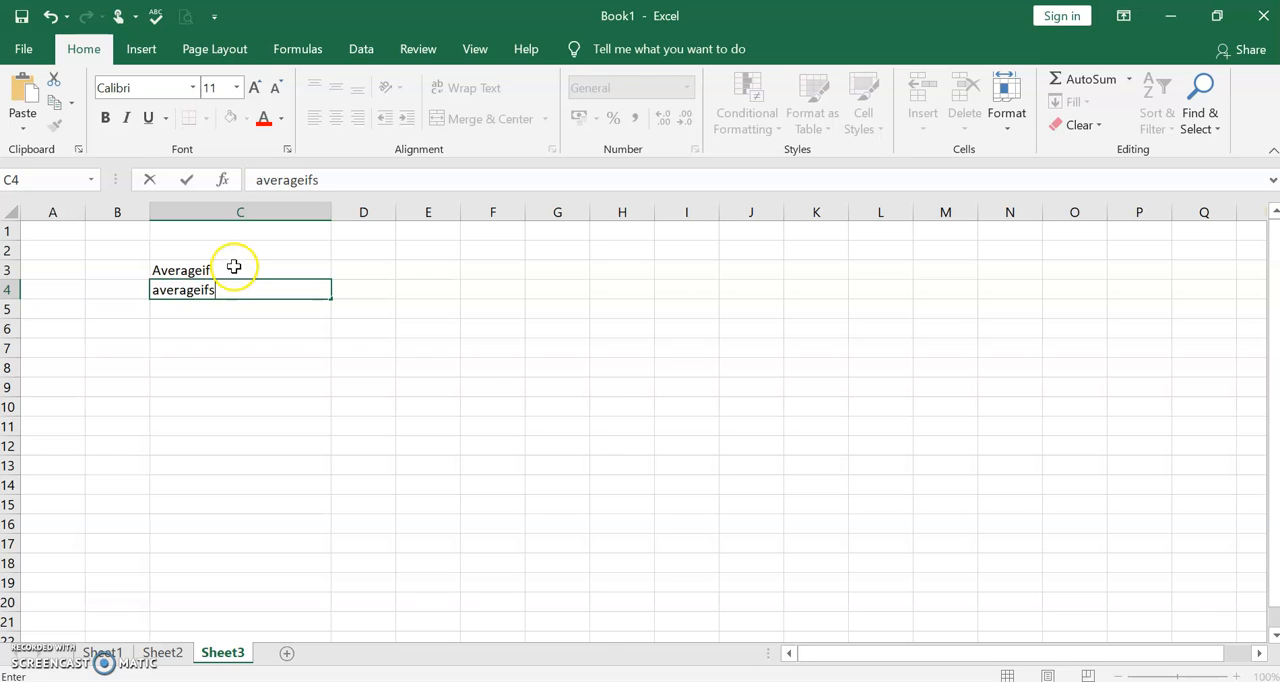
{"action": "left_click", "coordinate": [236, 270]}
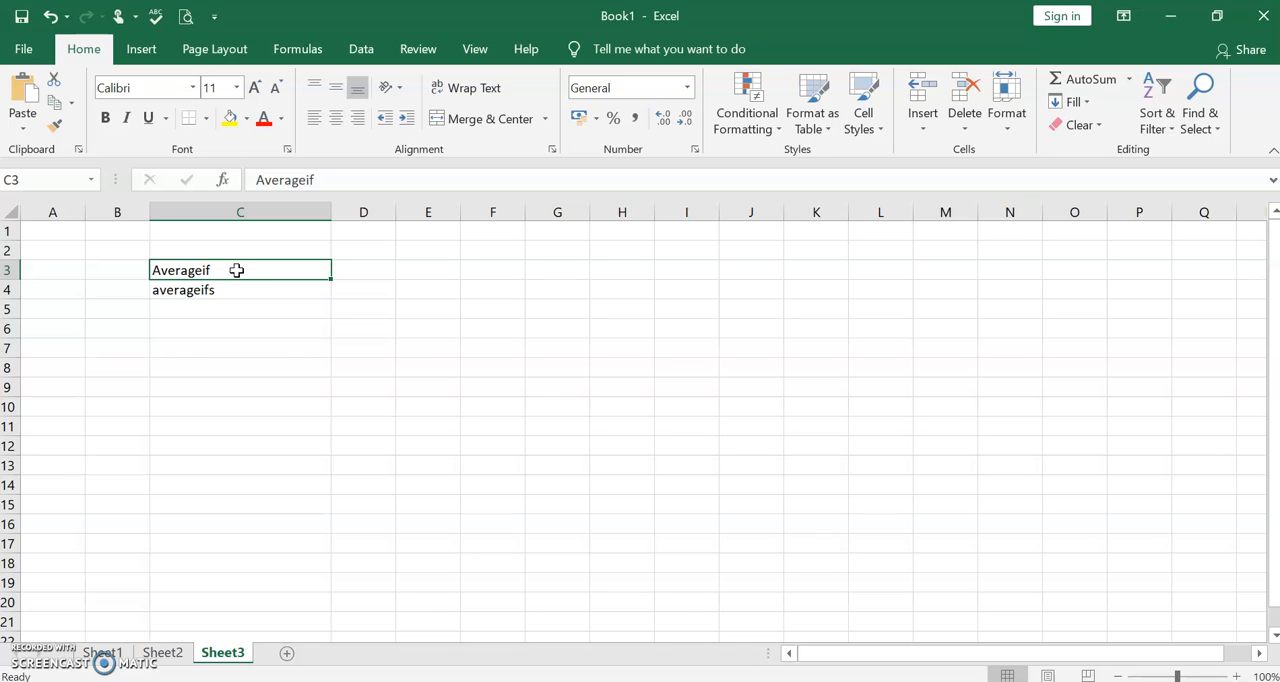
{"action": "left_click", "coordinate": [237, 289]}
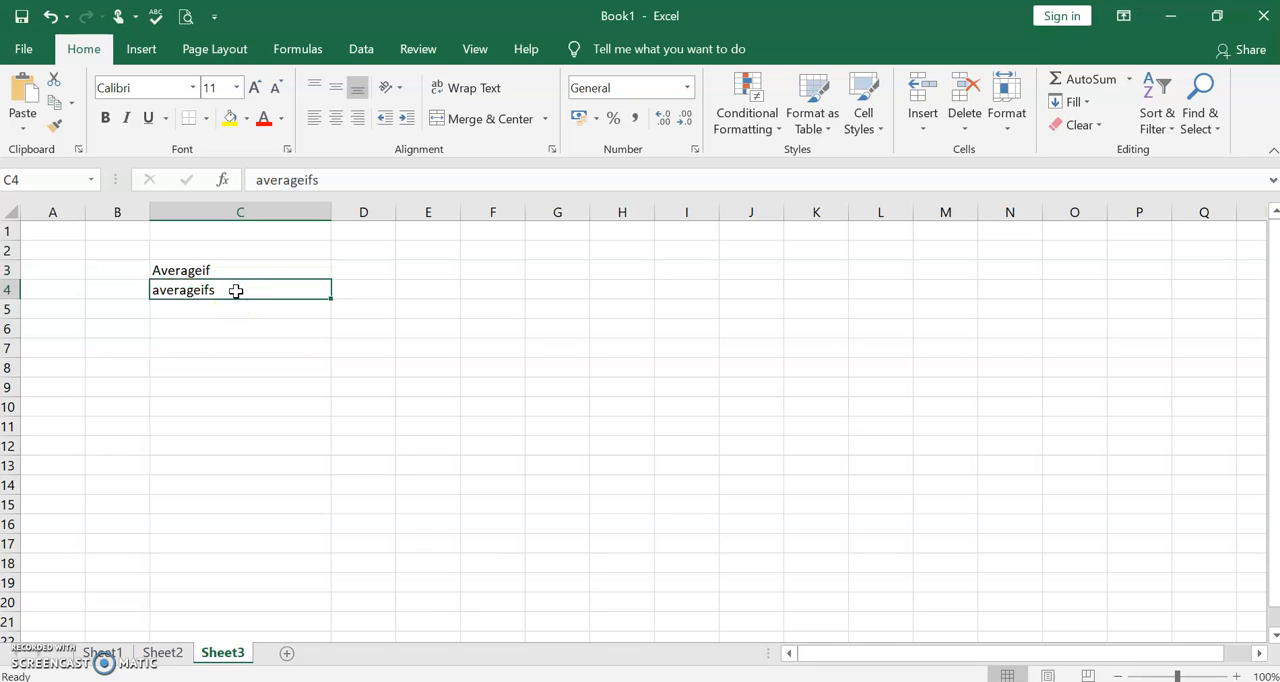
- Fill cells E7 to E14 with the values 12, 0, 0, 6, 20, 10, 0 and 0
{"action": "left_click", "coordinate": [416, 344]}
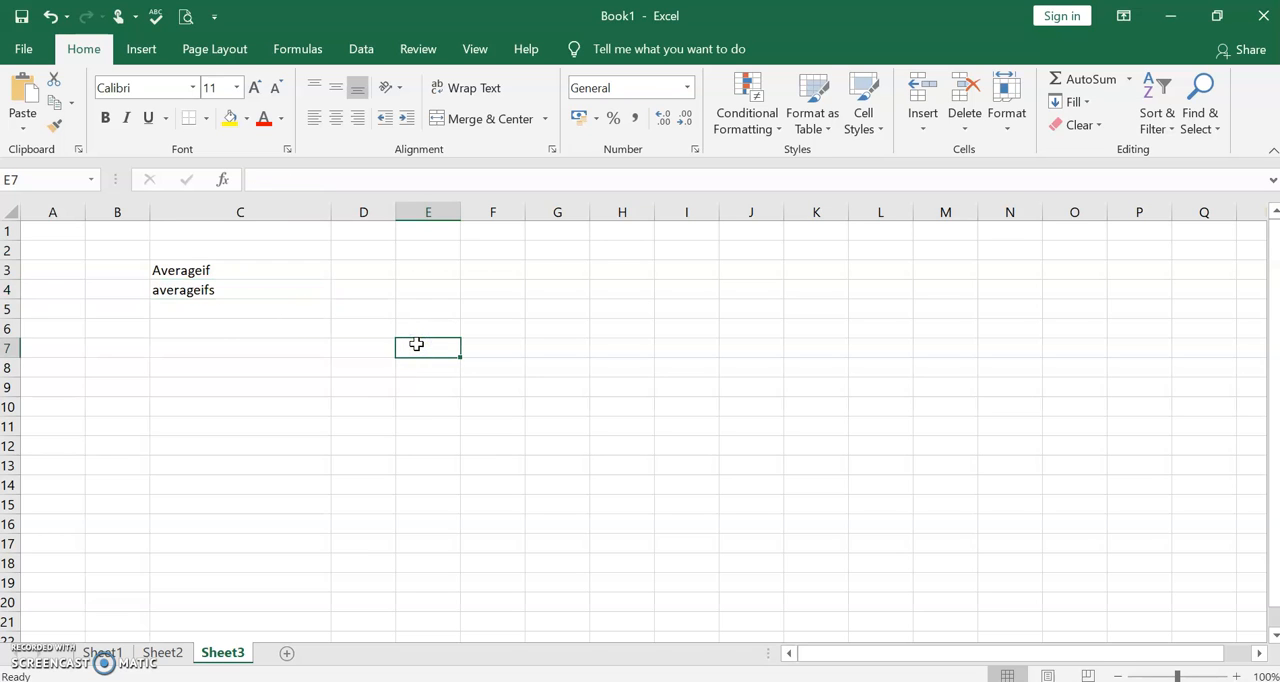
{"action": "type", "text": "12"}
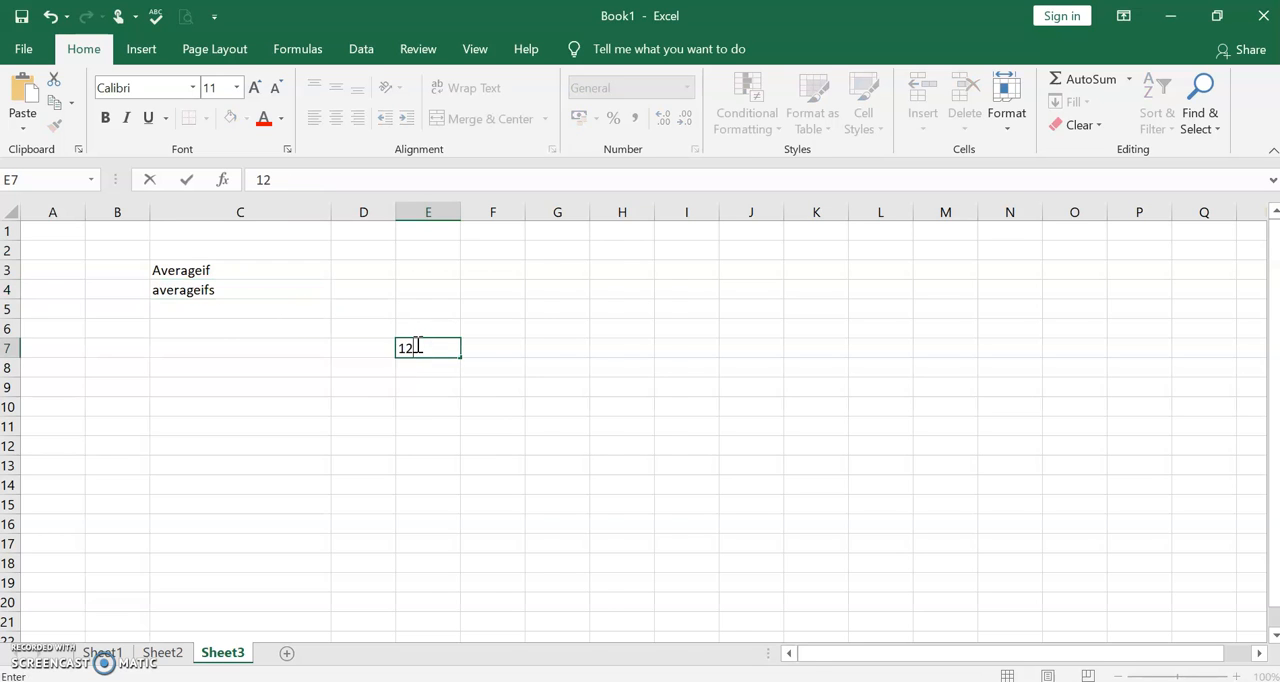
{"action": "key", "text": "Return"}
{"action": "type", "text": "0"}
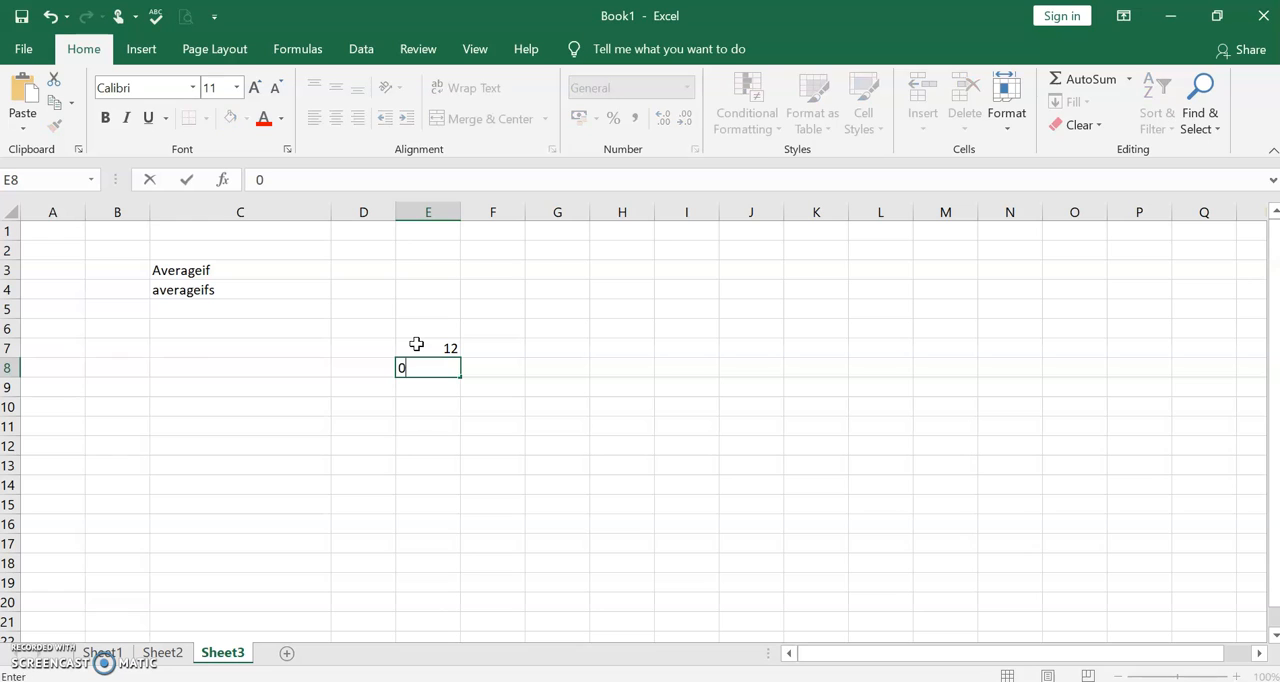
{"action": "key", "text": "Return"}
{"action": "type", "text": "0"}
{"action": "key", "text": "Return"}
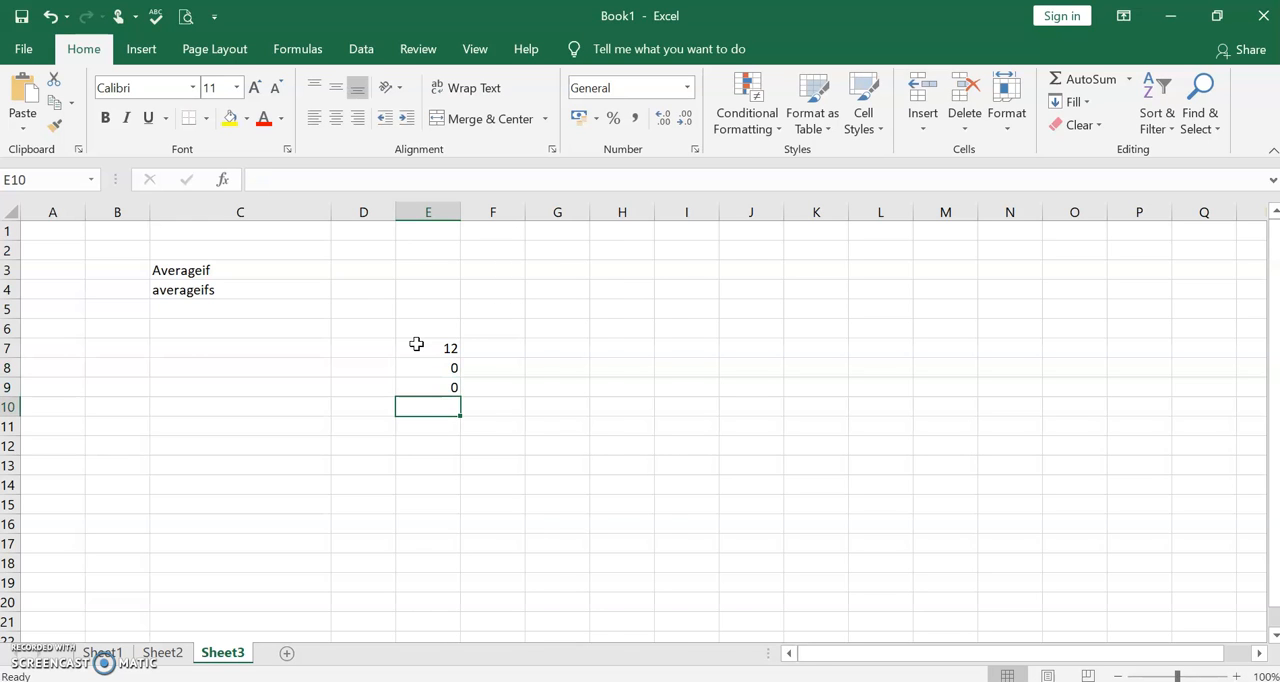
{"action": "type", "text": "6"}
{"action": "key", "text": "Return"}
{"action": "type", "text": "20"}
{"action": "key", "text": "Return"}
{"action": "type", "text": "10"}
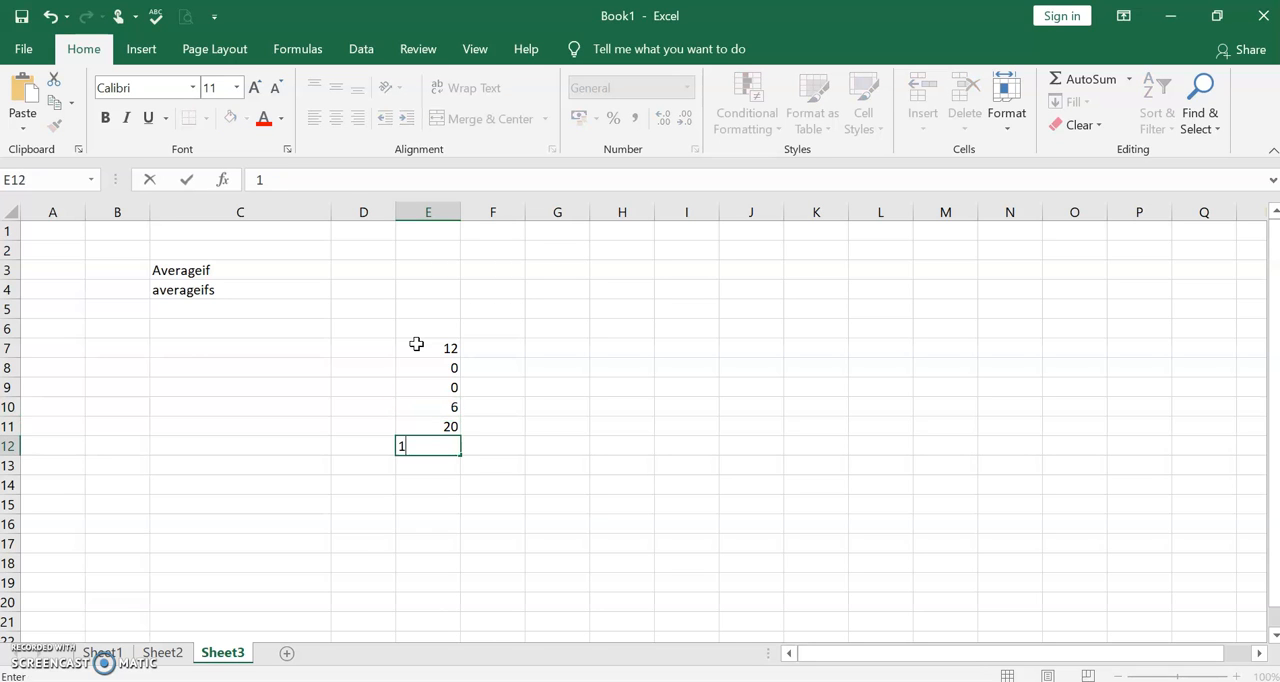
{"action": "key", "text": "Return"}
{"action": "type", "text": "0"}
{"action": "key", "text": "Return"}
{"action": "type", "text": "0"}
{"action": "key", "text": "Return"}
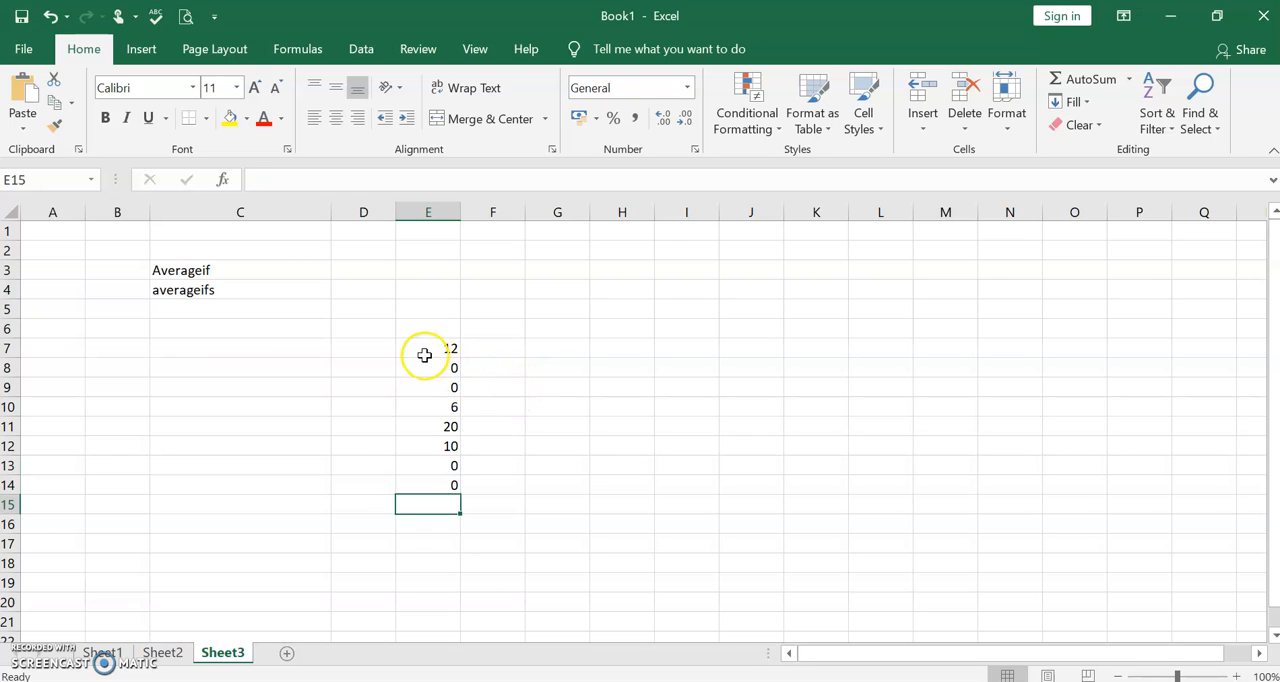
{"action": "left_click", "coordinate": [429, 348]}
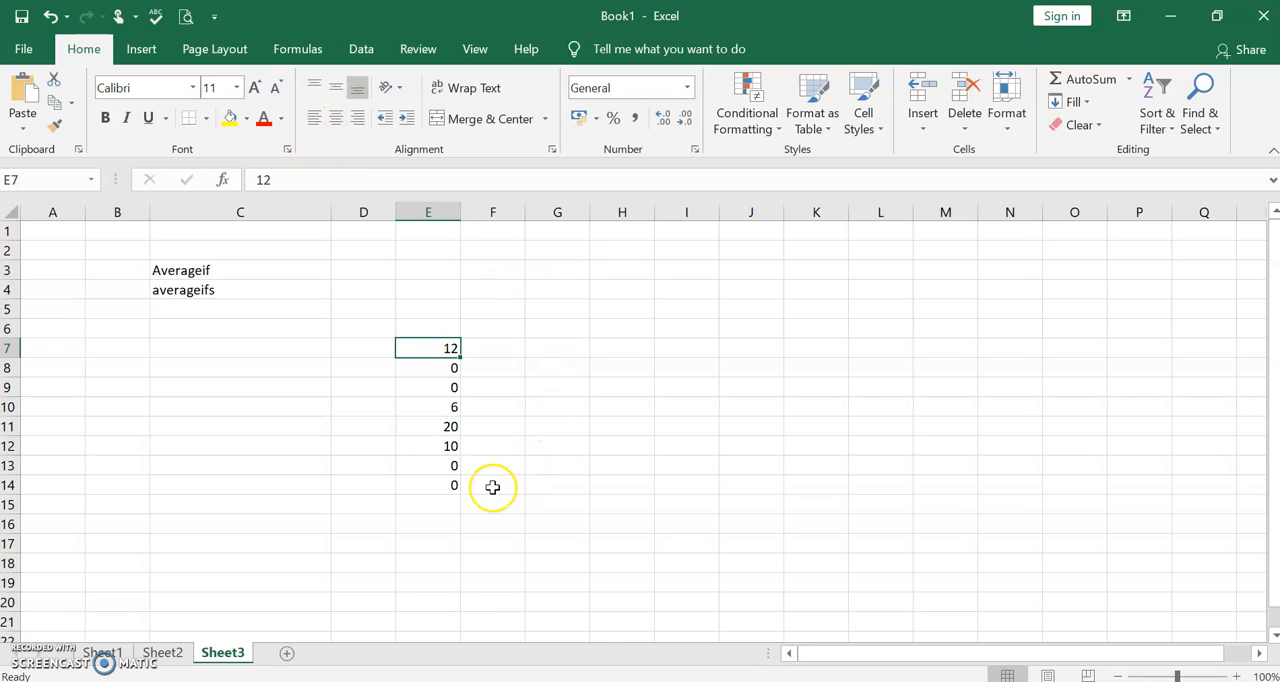
- Start an AVERAGEIF formula in cell E16 with E7:E14 as its range
{"action": "left_click", "coordinate": [452, 524]}
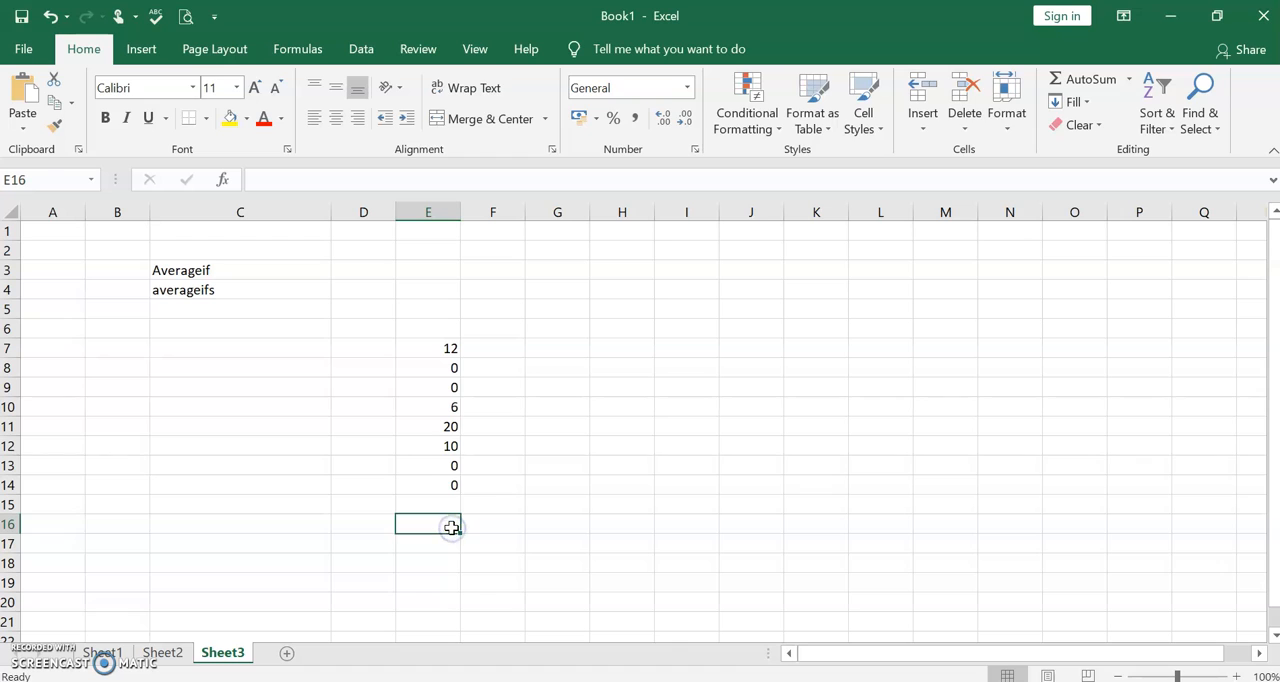
{"action": "type", "text": "="}
{"action": "left_click", "coordinate": [377, 177]}
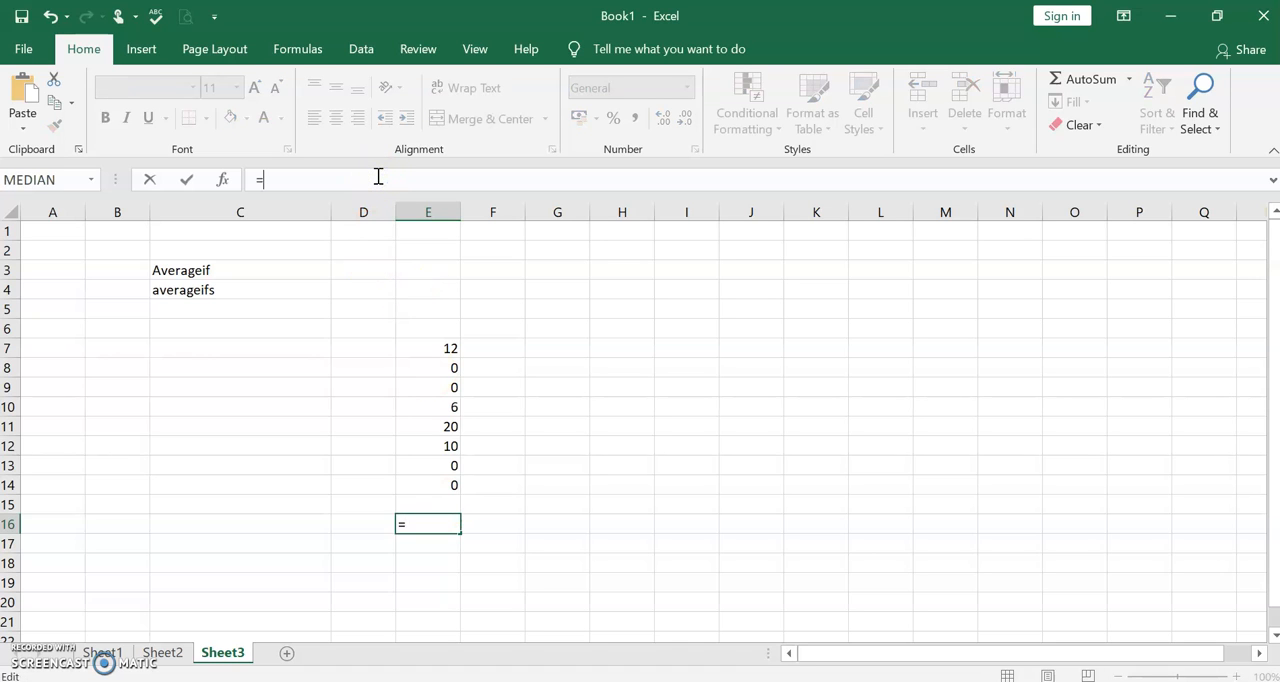
{"action": "type", "text": "AVE"}
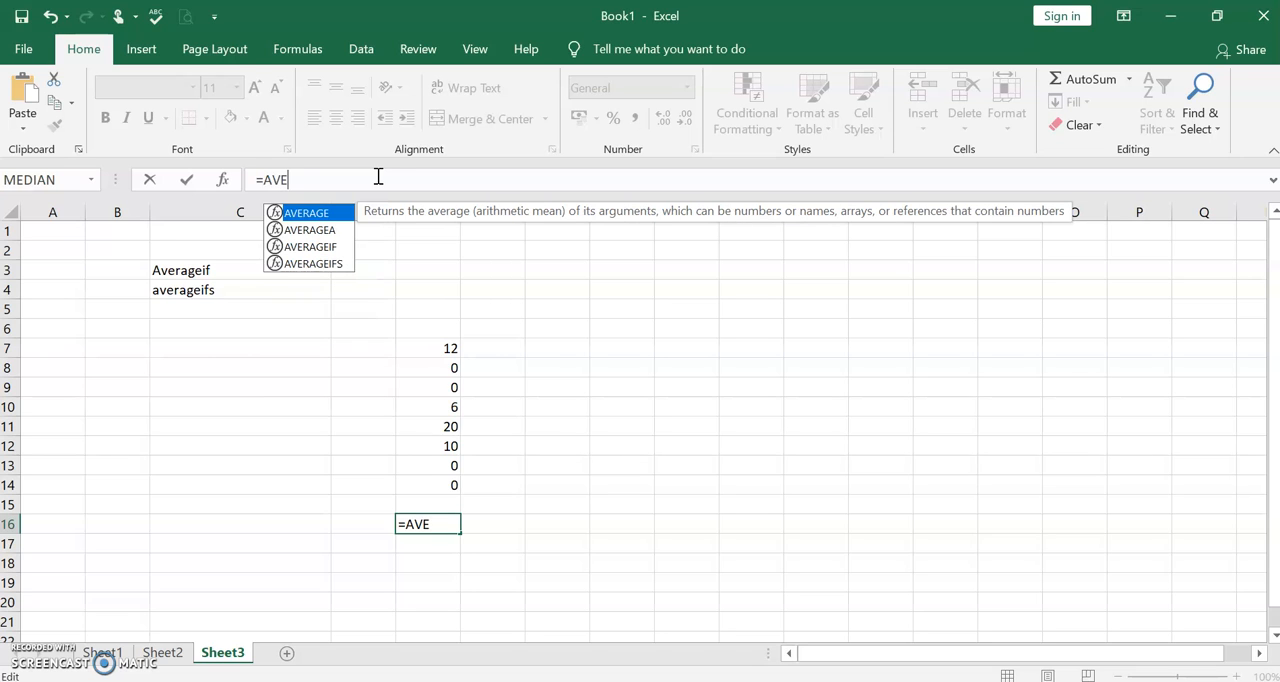
{"action": "type", "text": "RAGEIF"}
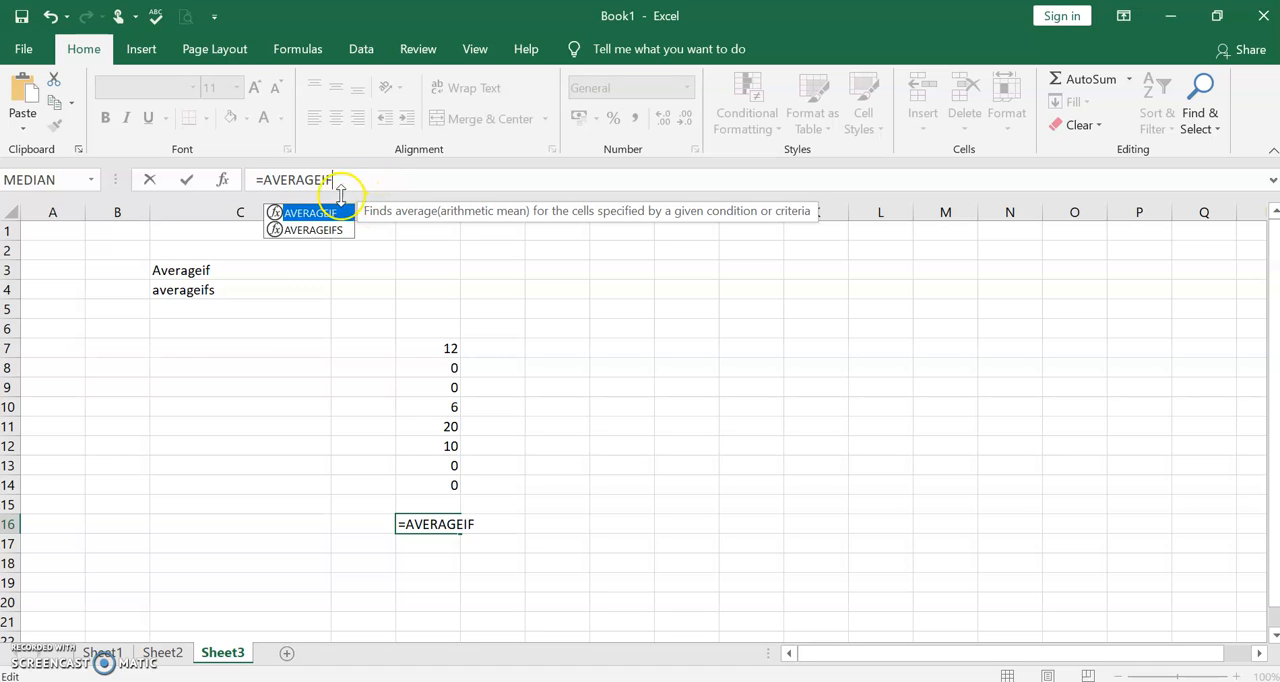
{"action": "type", "text": "("}
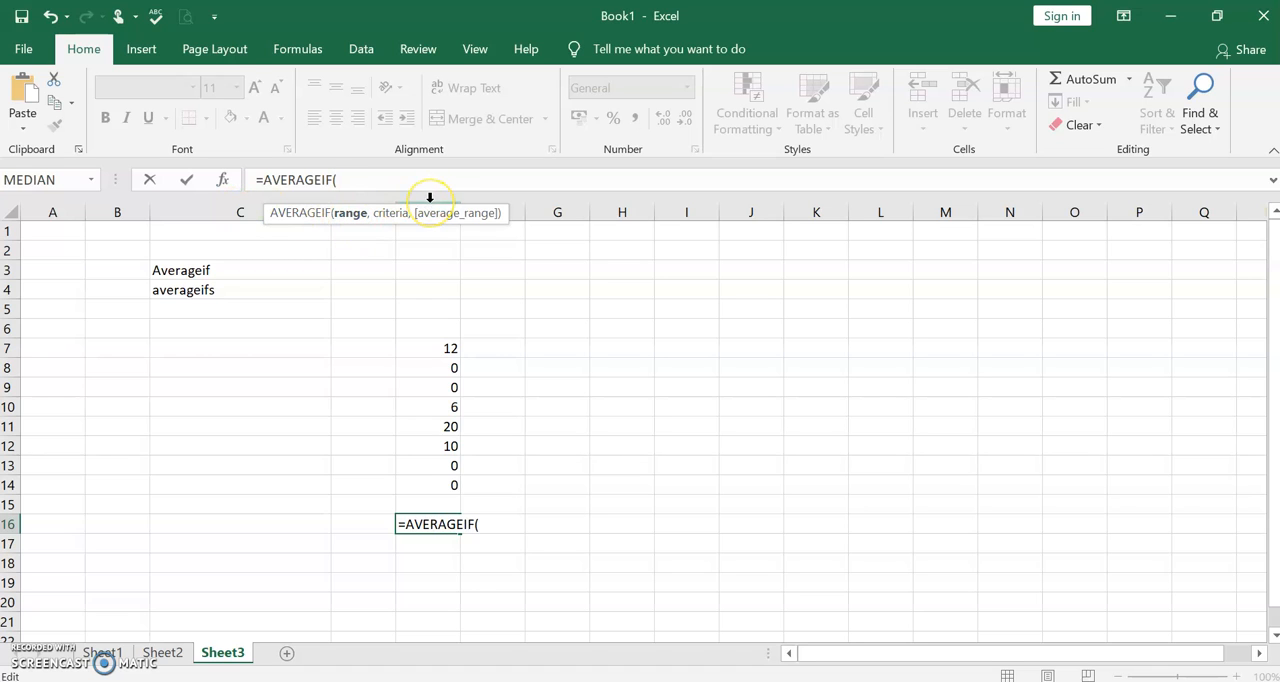
{"action": "type", "text": "E"}
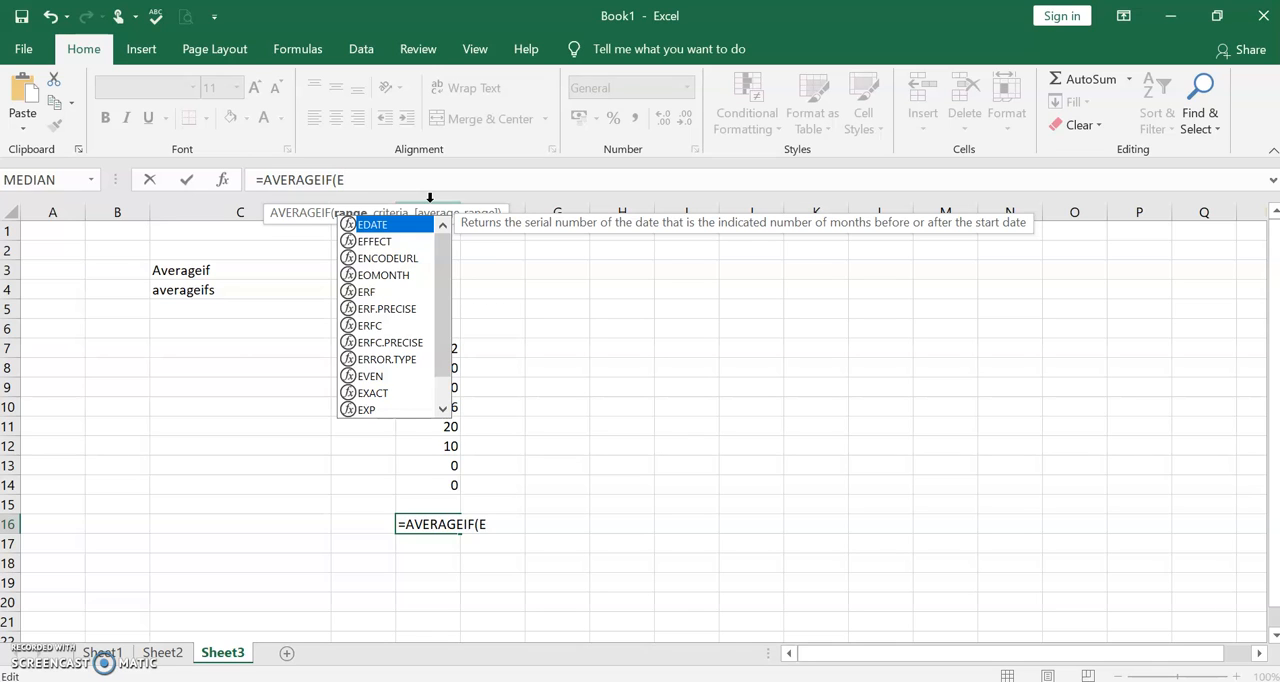
{"action": "type", "text": "7"}
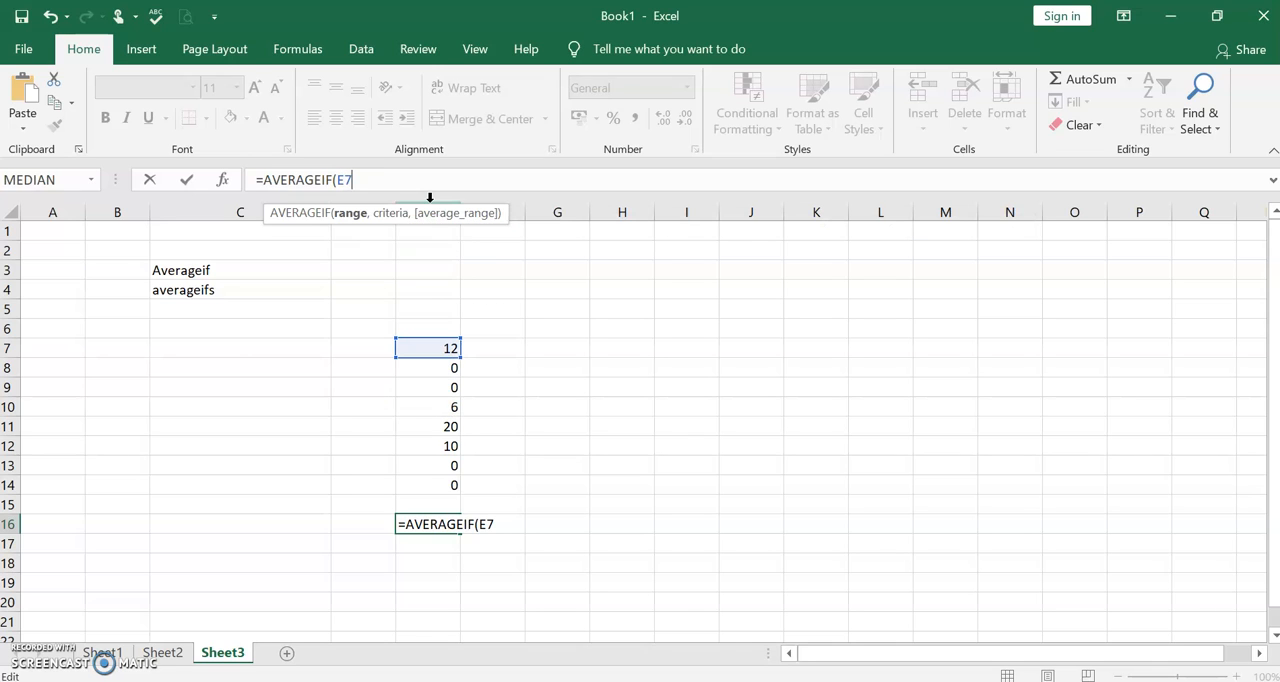
{"action": "type", "text": ":E"}
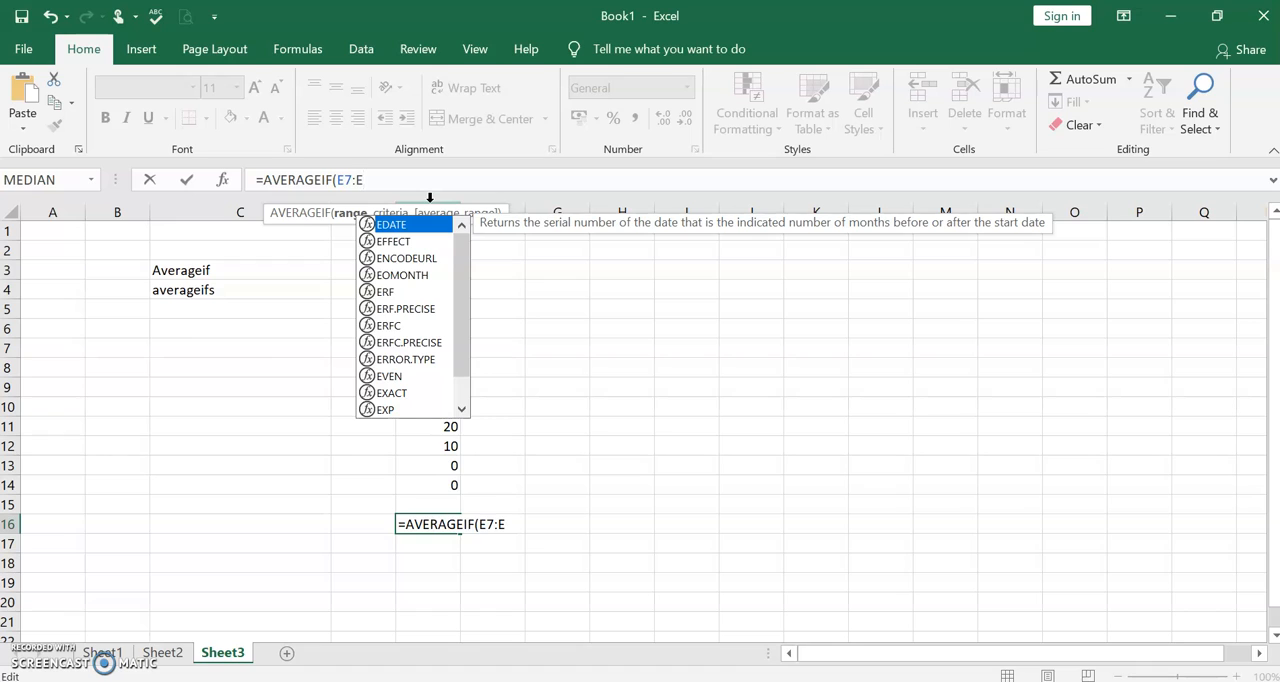
{"action": "type", "text": "15"}
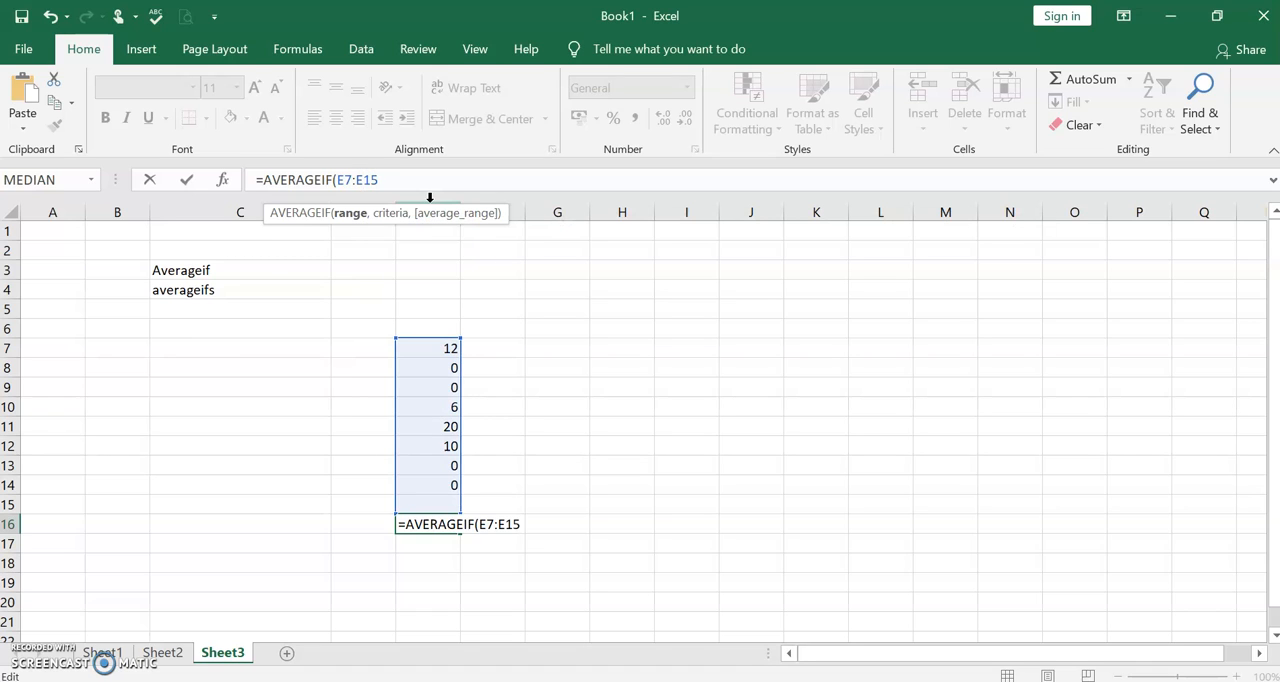
{"action": "key", "text": "BackSpace"}
{"action": "type", "text": "4"}
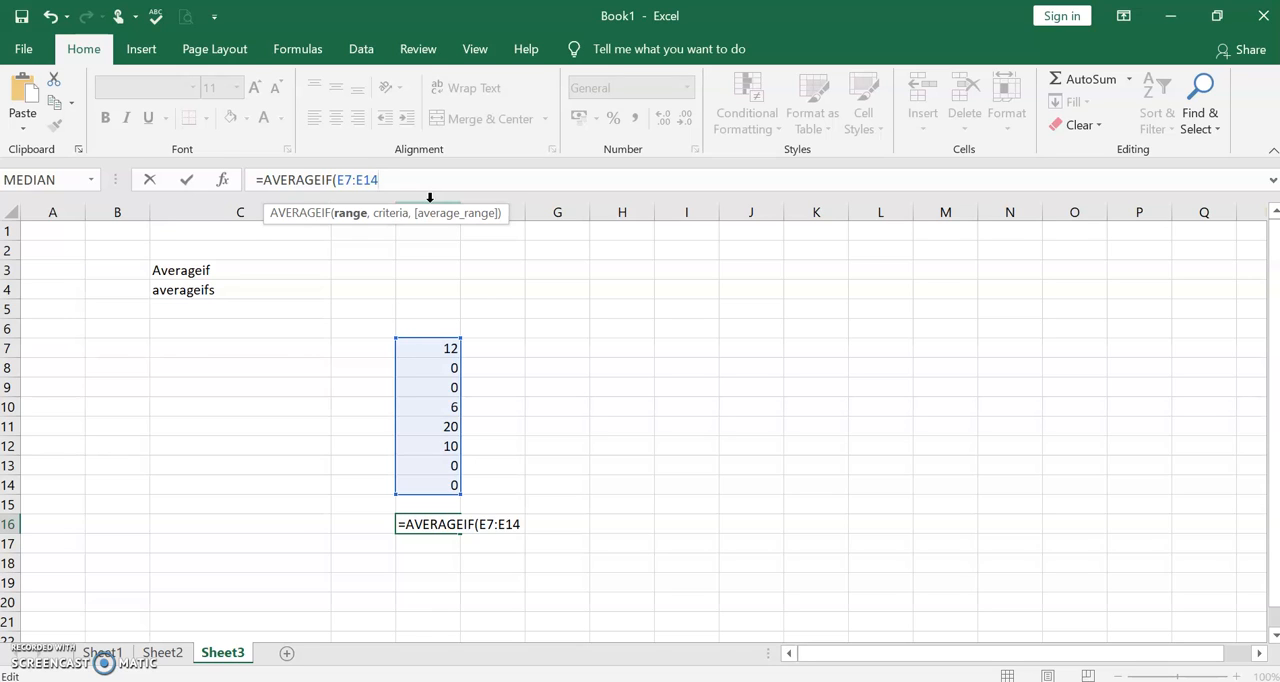
{"action": "type", "text": ","}
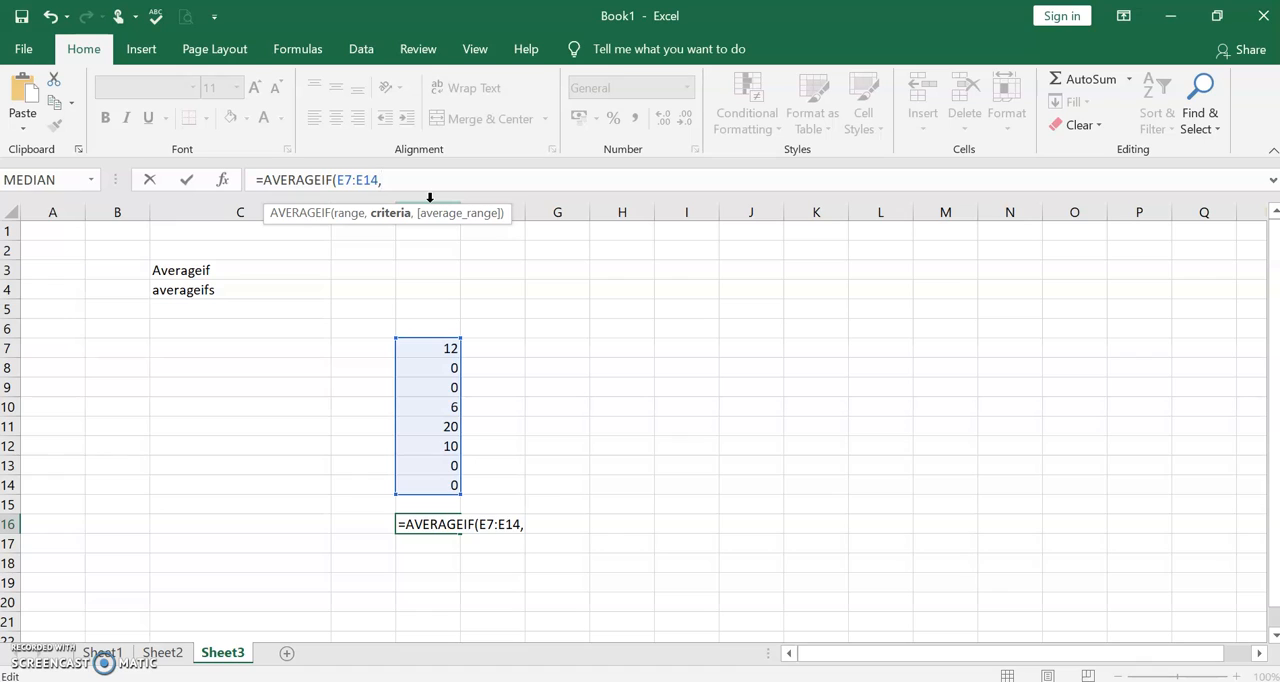
- Complete the AVERAGEIF formula in E16 with the criterion ">0"
{"action": "type", "text": "\">0\")"}
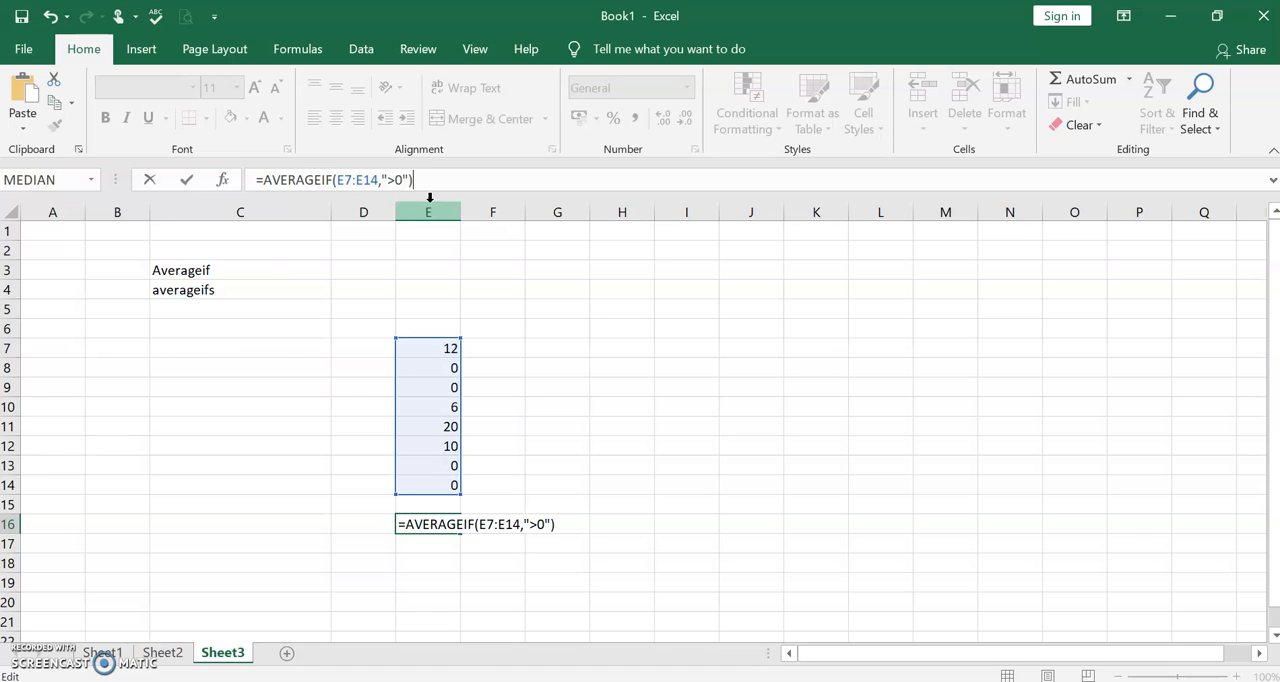
{"action": "key", "text": "Return"}
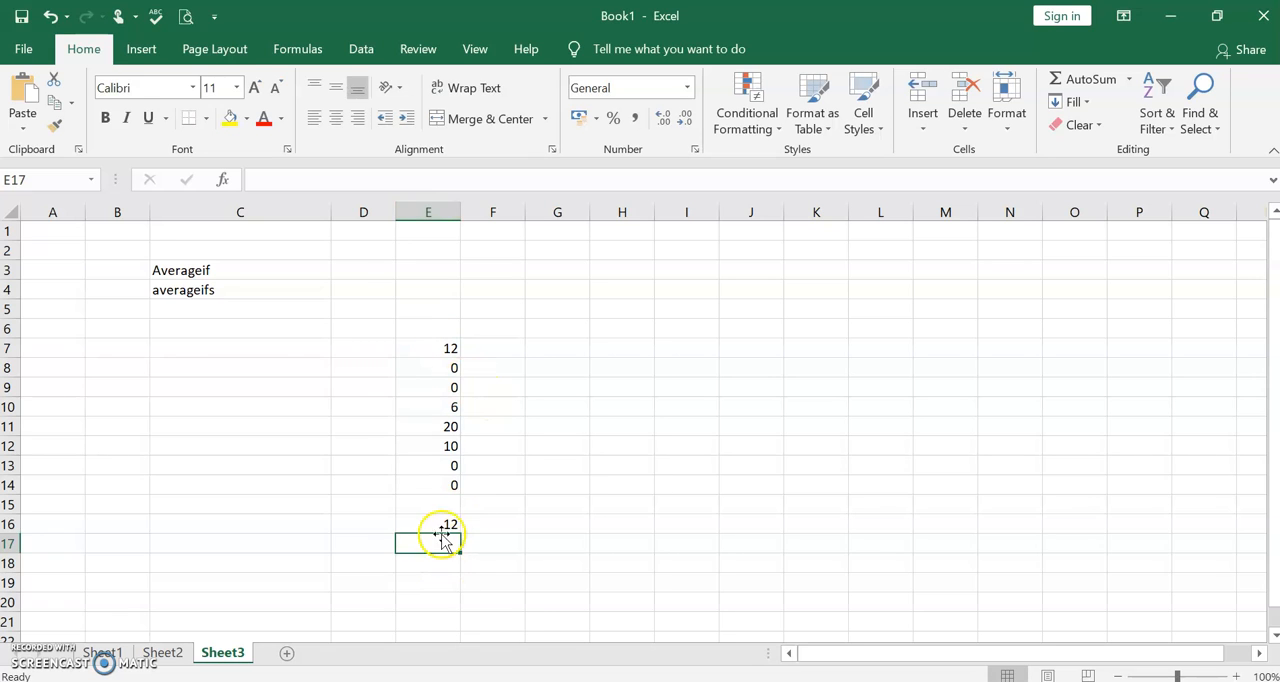
- Check the formula in E16 against the plain average of the selected cells E7 to E14
{"action": "left_click", "coordinate": [440, 526]}
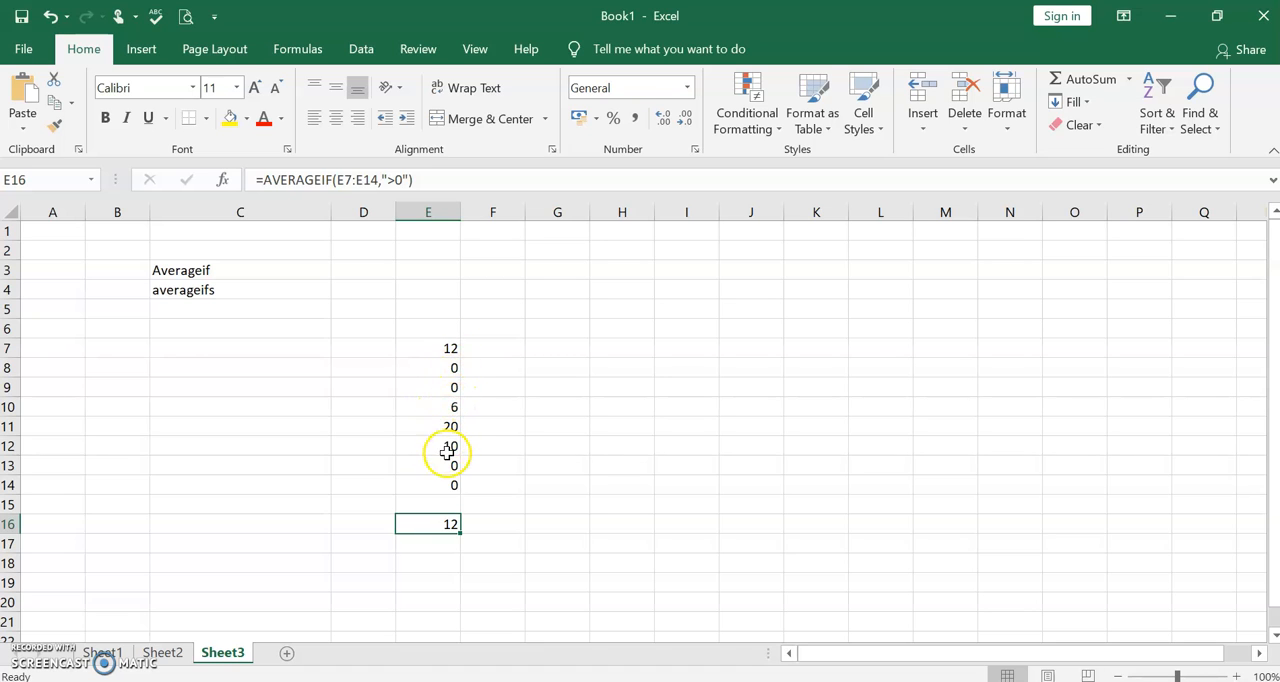
{"action": "left_click", "coordinate": [445, 346]}
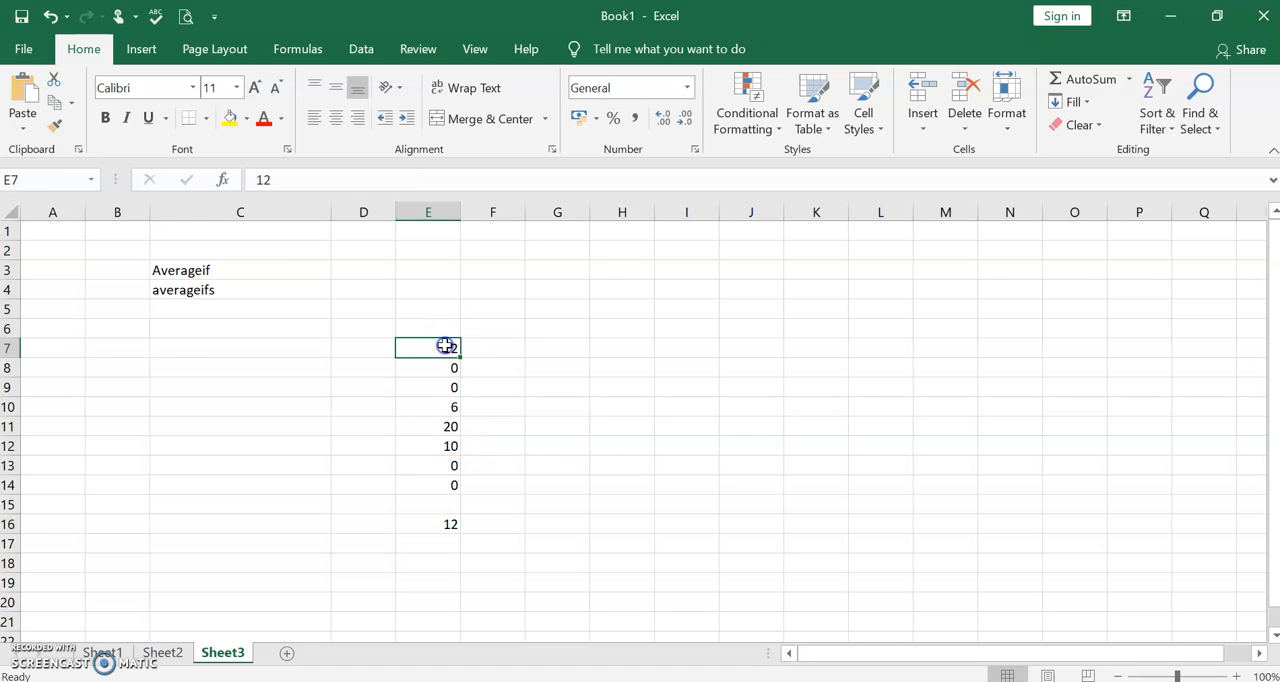
{"action": "key", "text": "shift+Down"}
{"action": "key", "text": "shift+Down"}
{"action": "key", "text": "shift+Down"}
{"action": "key", "text": "shift+Down"}
{"action": "key", "text": "shift+Down"}
{"action": "key", "text": "shift+Down"}
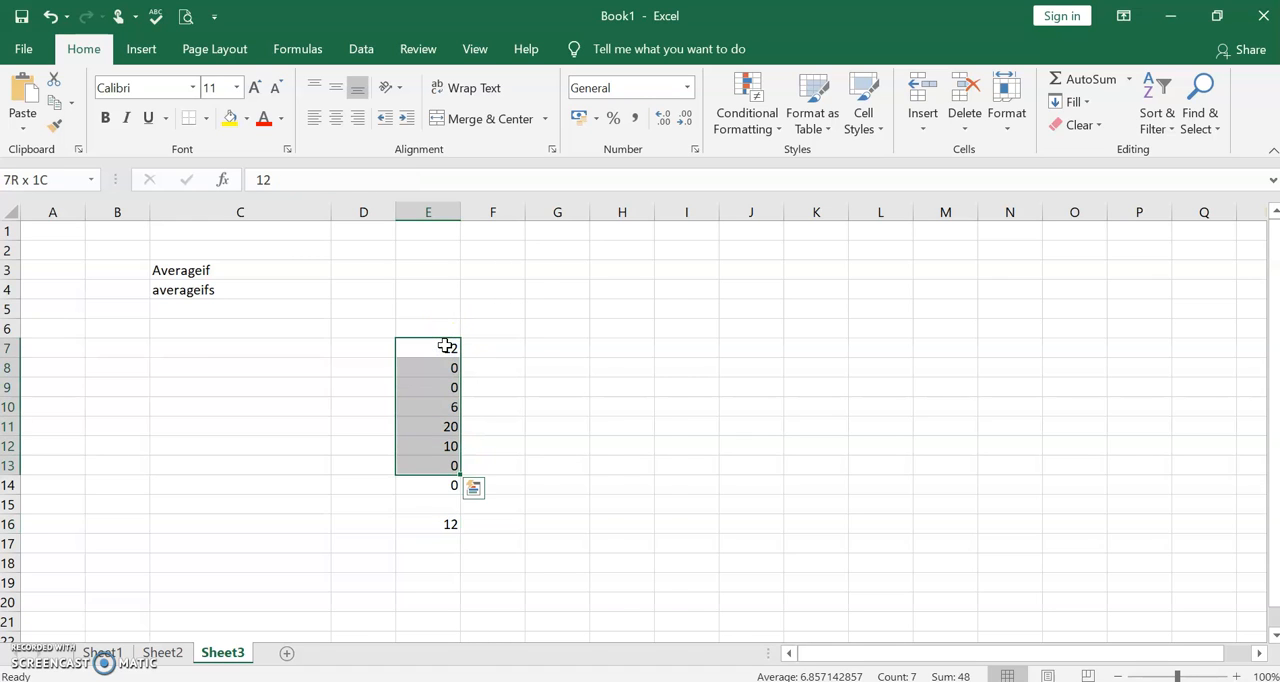
{"action": "key", "text": "shift+Down"}
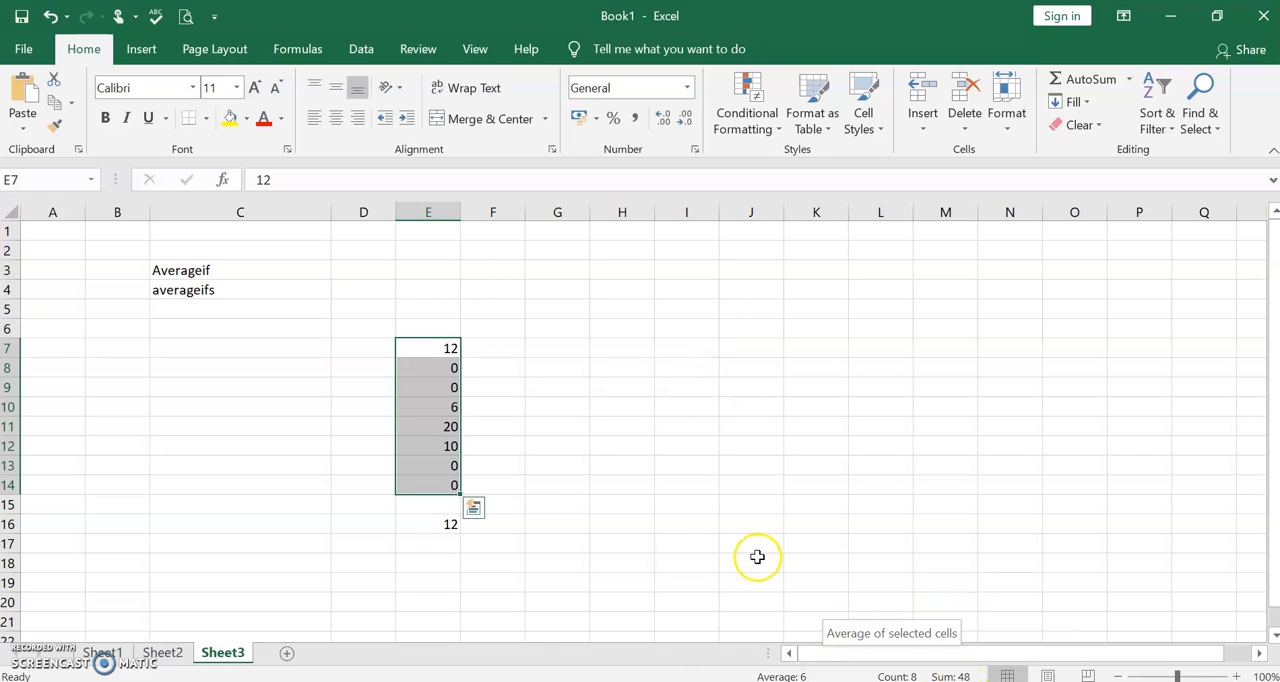
{"action": "left_click", "coordinate": [514, 462]}
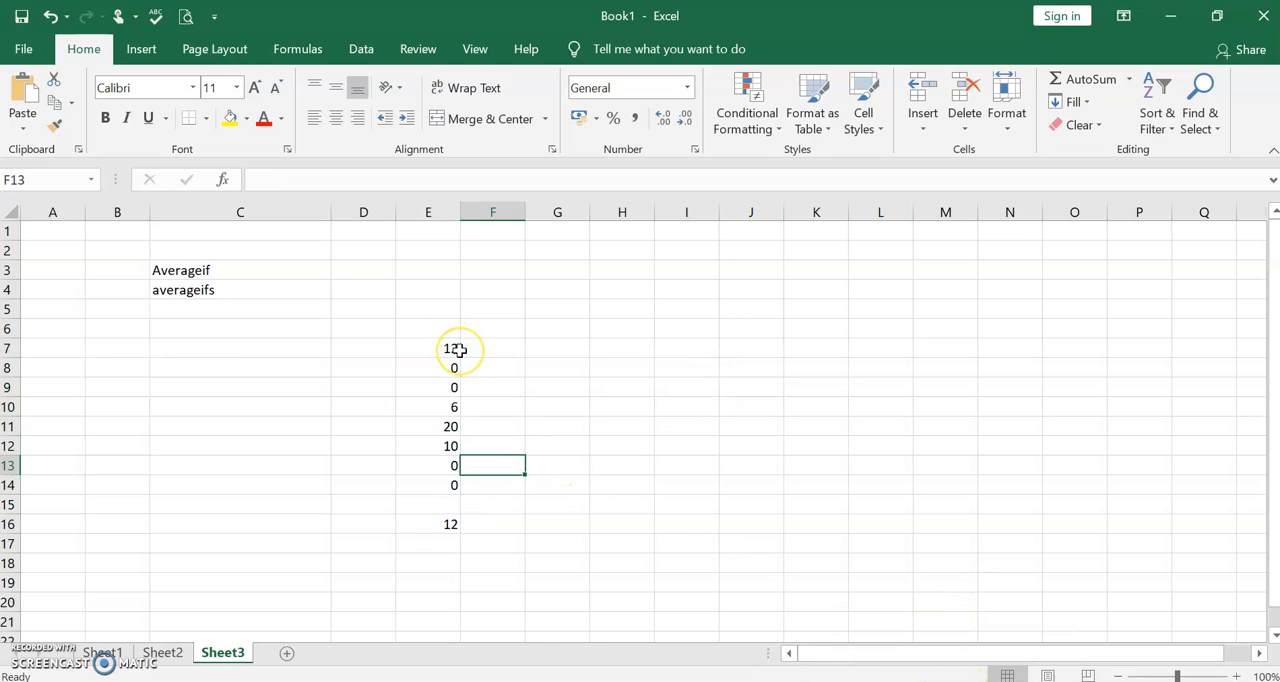
{"action": "left_click", "coordinate": [455, 524]}
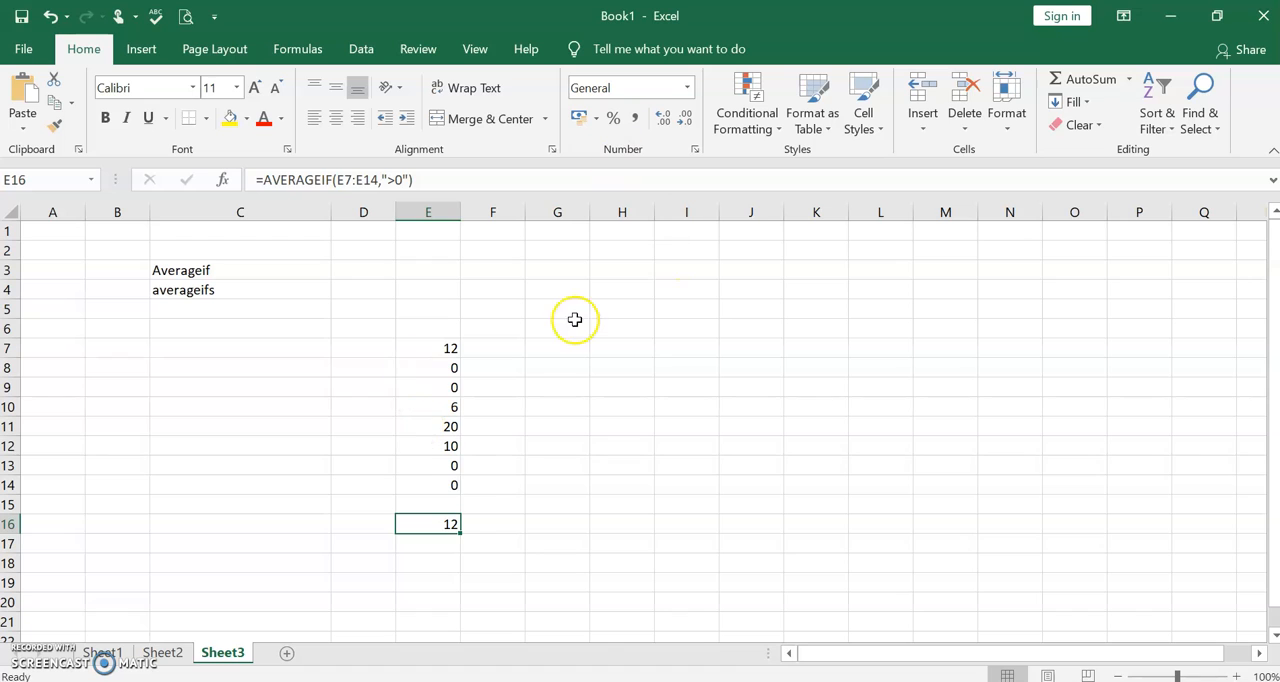
- Start a second data table with Banana in cell H6 and 70 in cell I6
{"action": "left_click", "coordinate": [643, 333]}
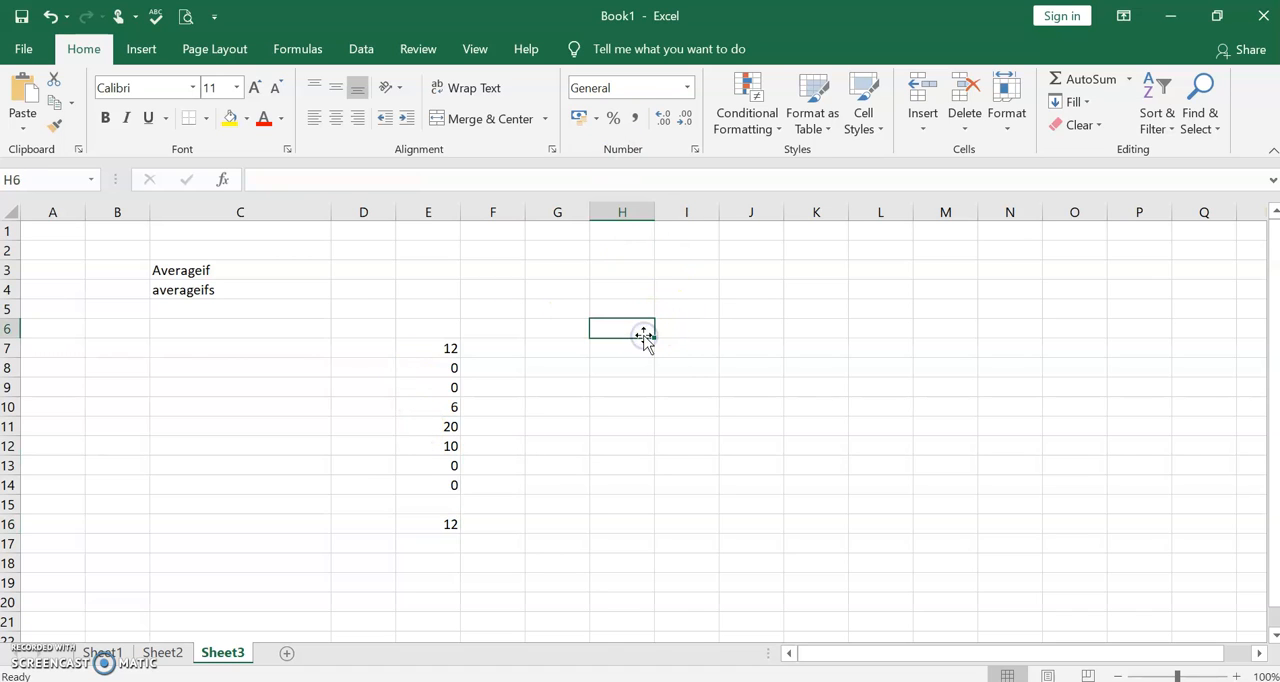
{"action": "type", "text": "bA"}
{"action": "key", "text": "BackSpace"}
{"action": "key", "text": "BackSpace"}
{"action": "type", "text": "Banana"}
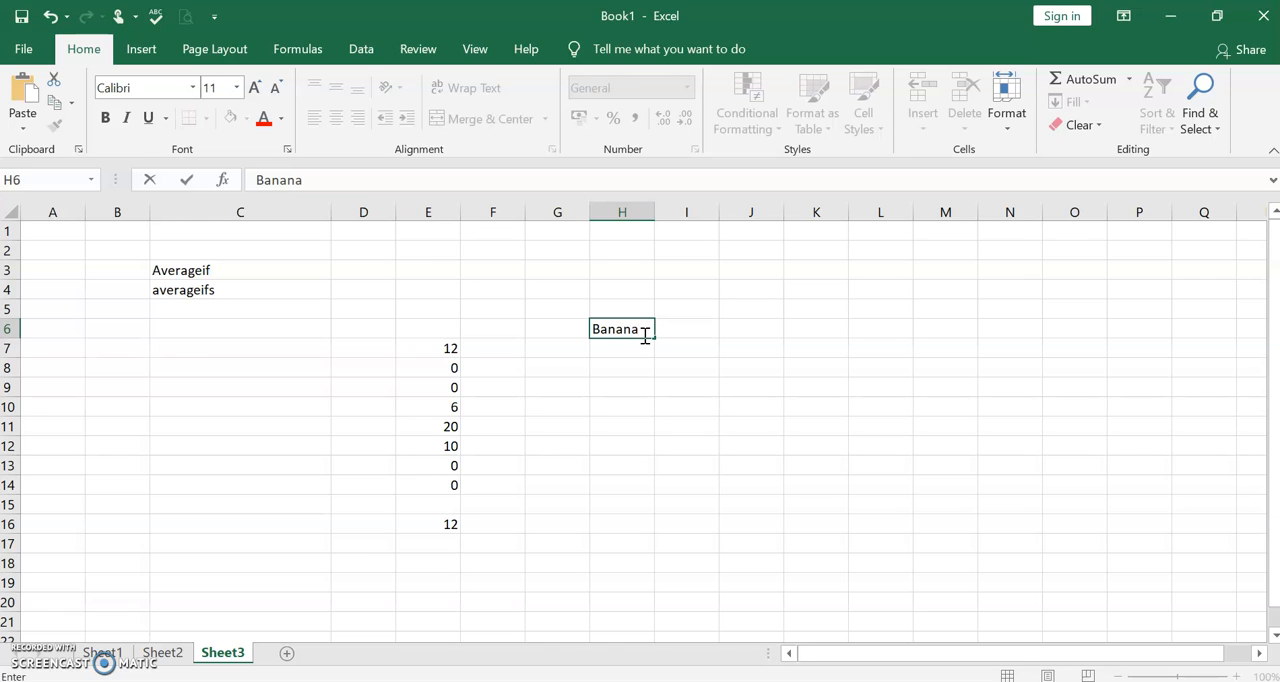
{"action": "key", "text": "Tab"}
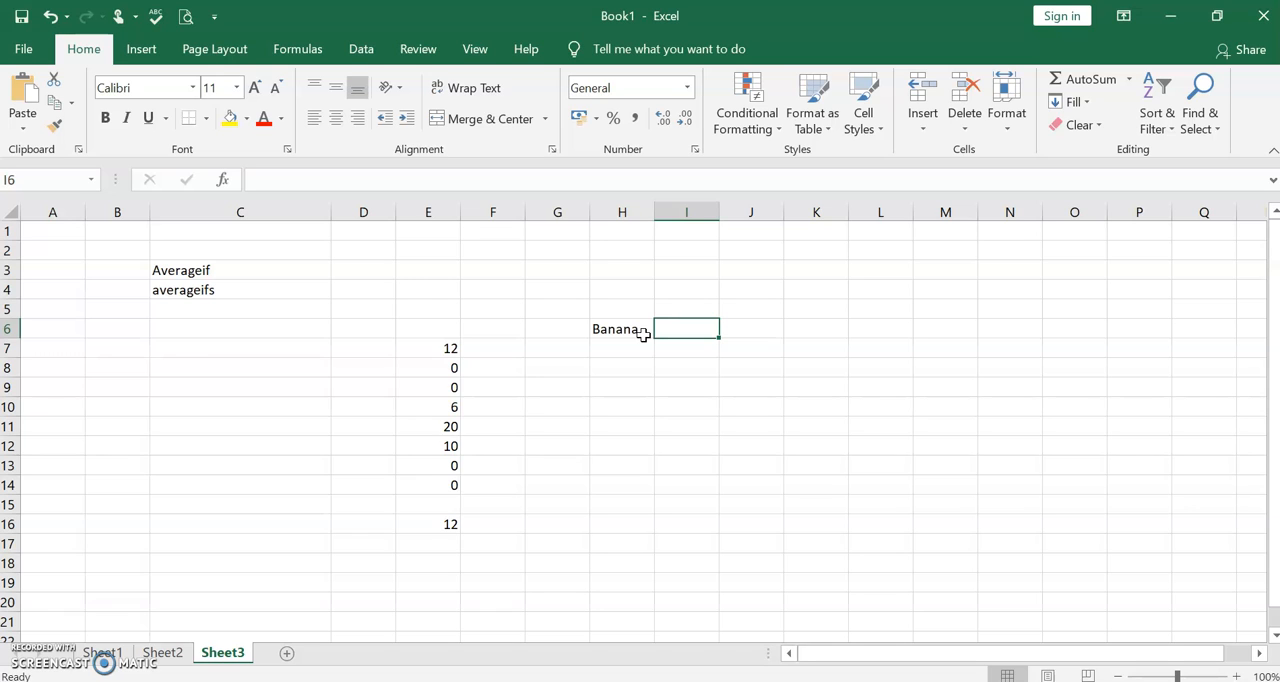
{"action": "type", "text": "70"}
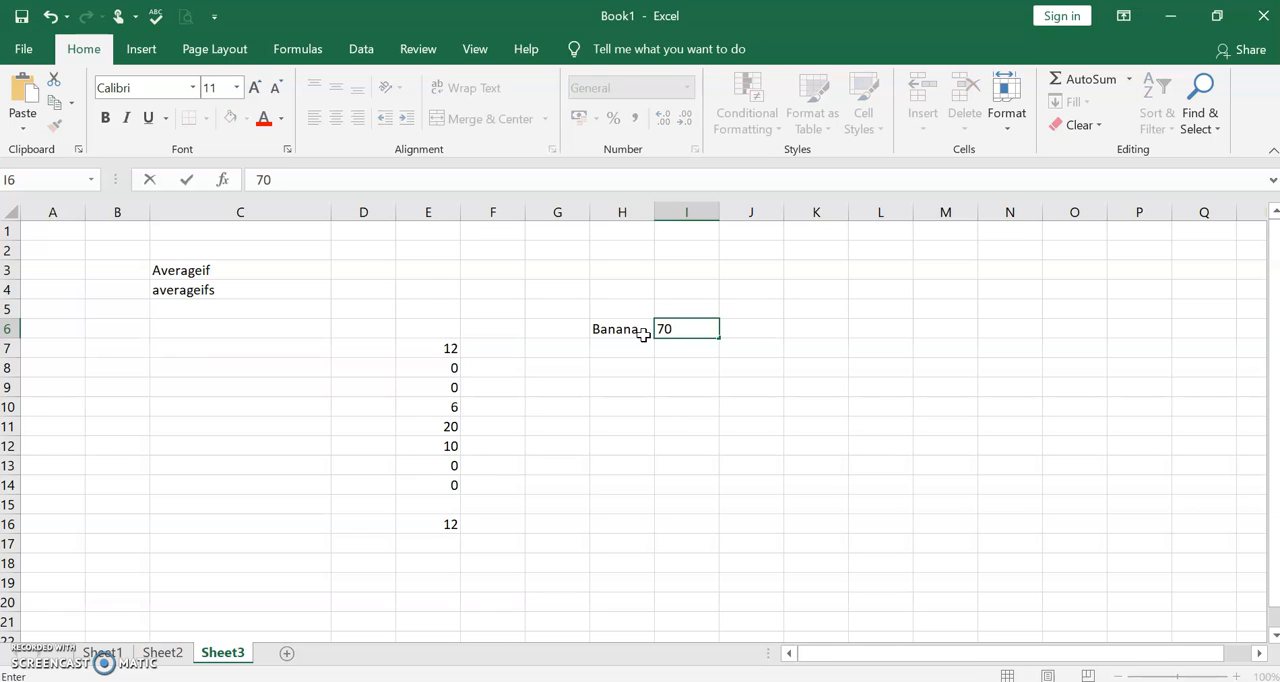
{"action": "key", "text": "Return"}
{"action": "left_click", "coordinate": [645, 342]}
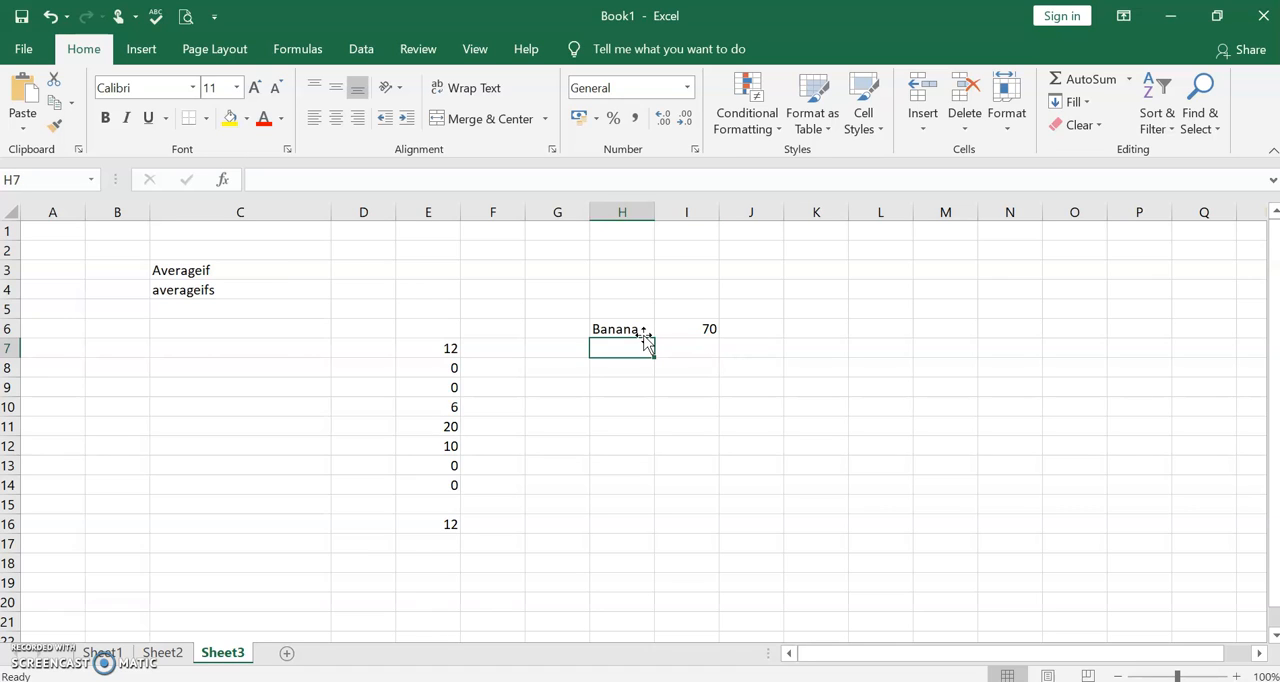
- Continue the product list with Strawberry in H7, Apple in H8 and Pear in H9
{"action": "type", "text": "Strawberry"}
{"action": "key", "text": "Return"}
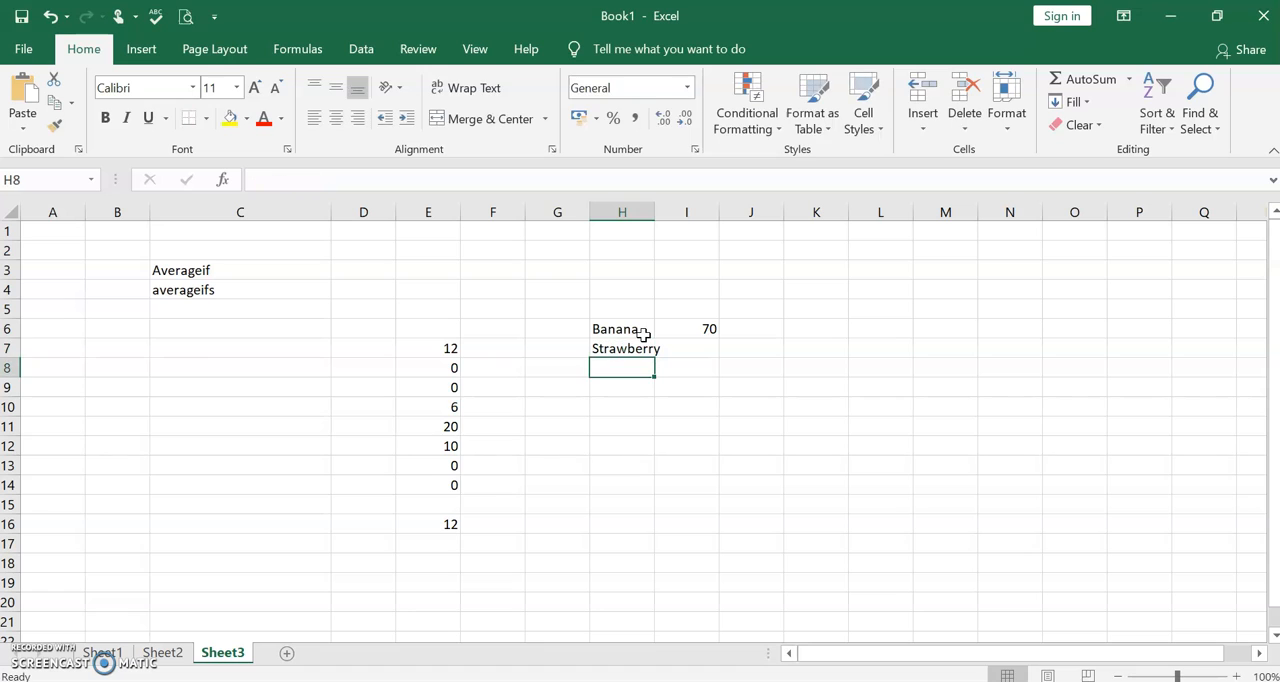
{"action": "type", "text": "Apple"}
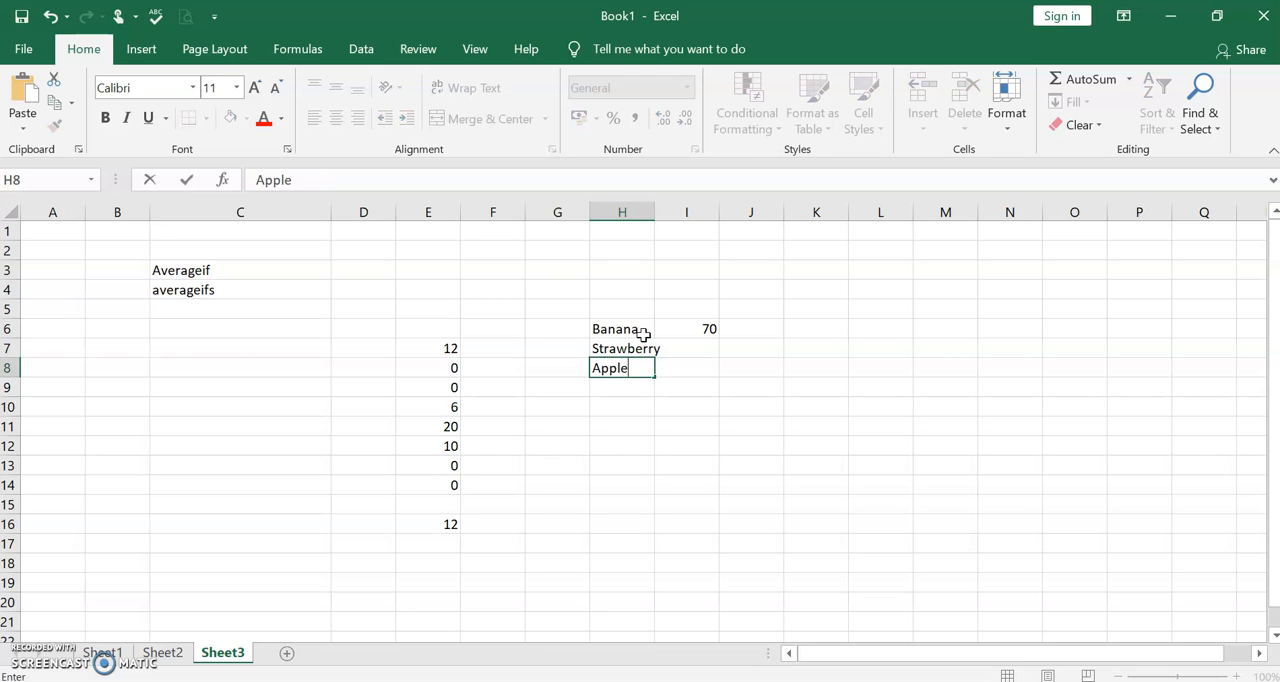
{"action": "key", "text": "Return"}
{"action": "type", "text": "Pear"}
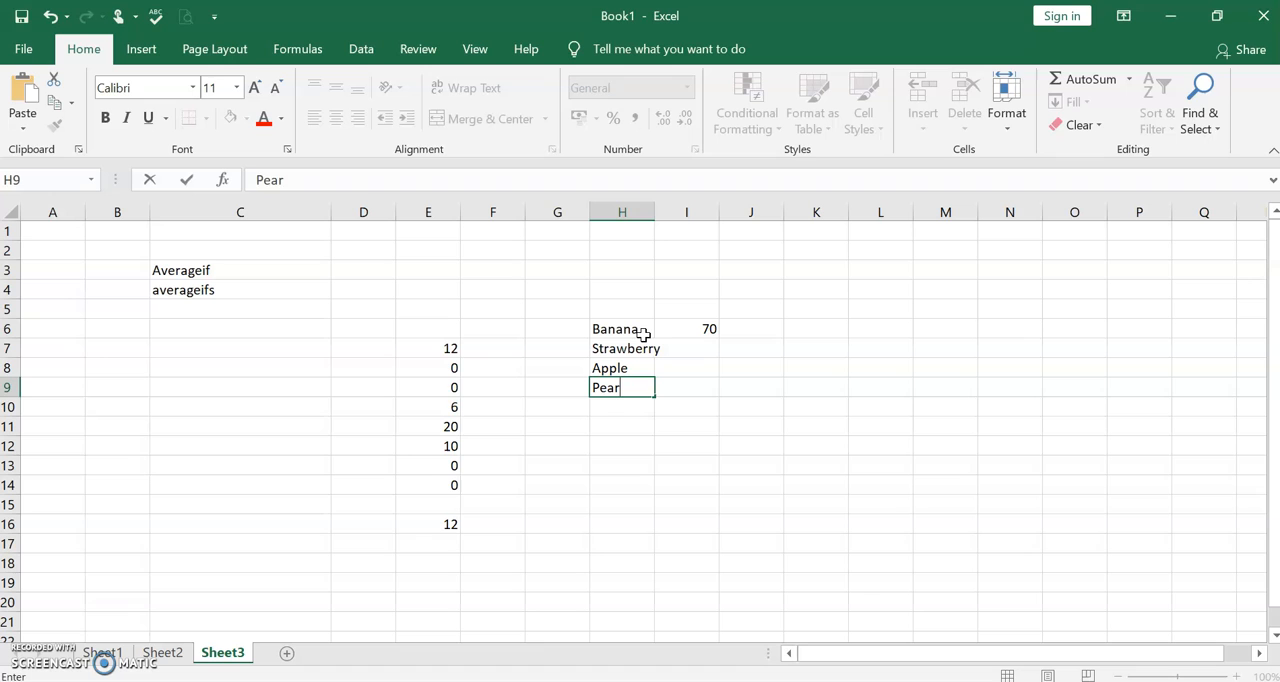
{"action": "key", "text": "Return"}
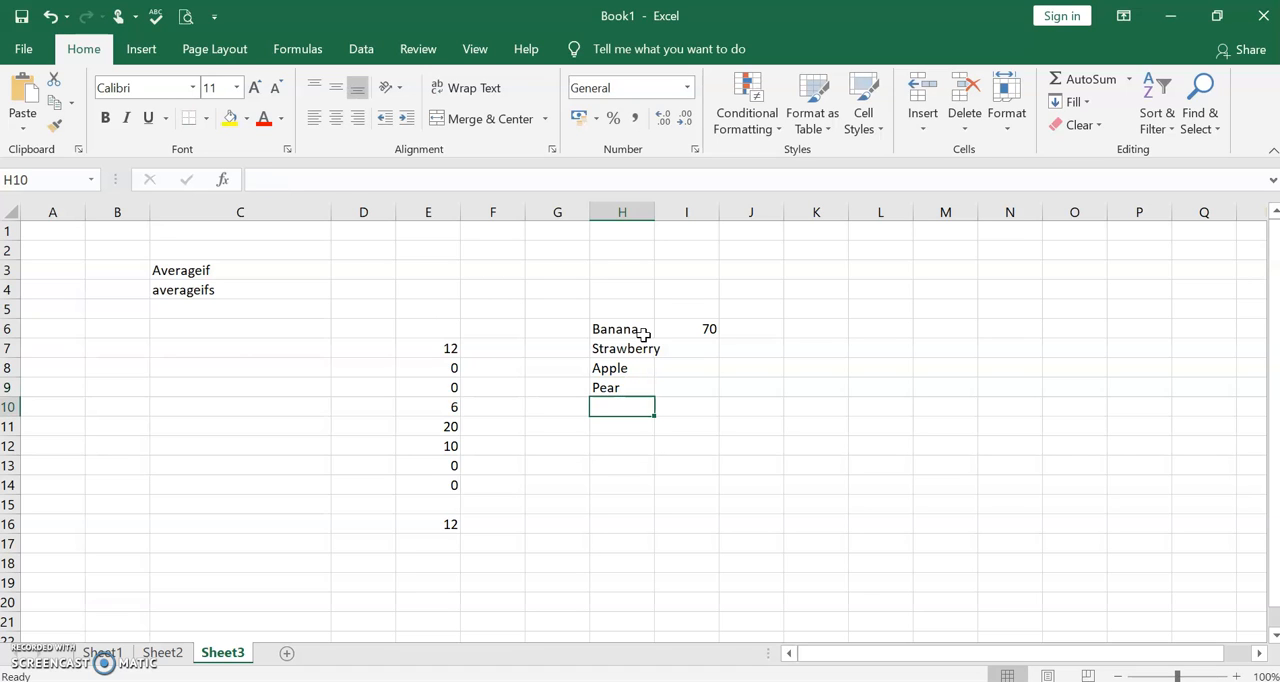
- Add Kiwi, Raspberry and Apple to the product list in cells H10 to H12
{"action": "type", "text": "Kiwi"}
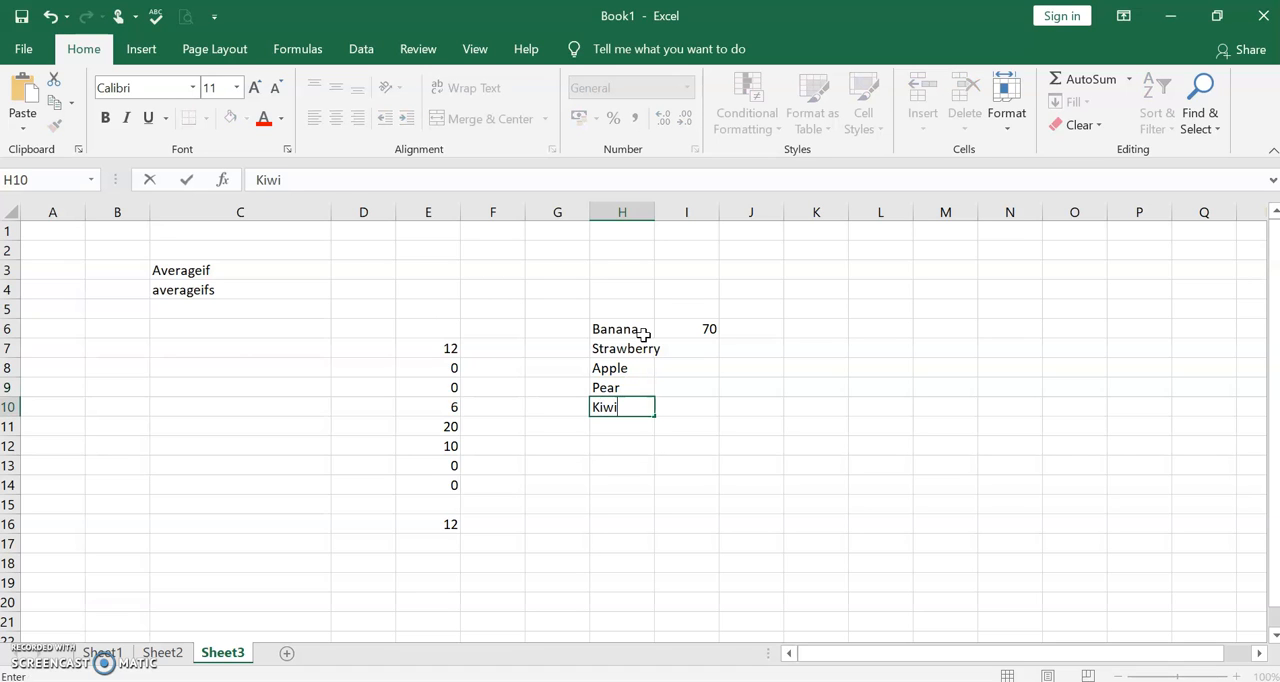
{"action": "key", "text": "Return"}
{"action": "type", "text": "Rasp"}
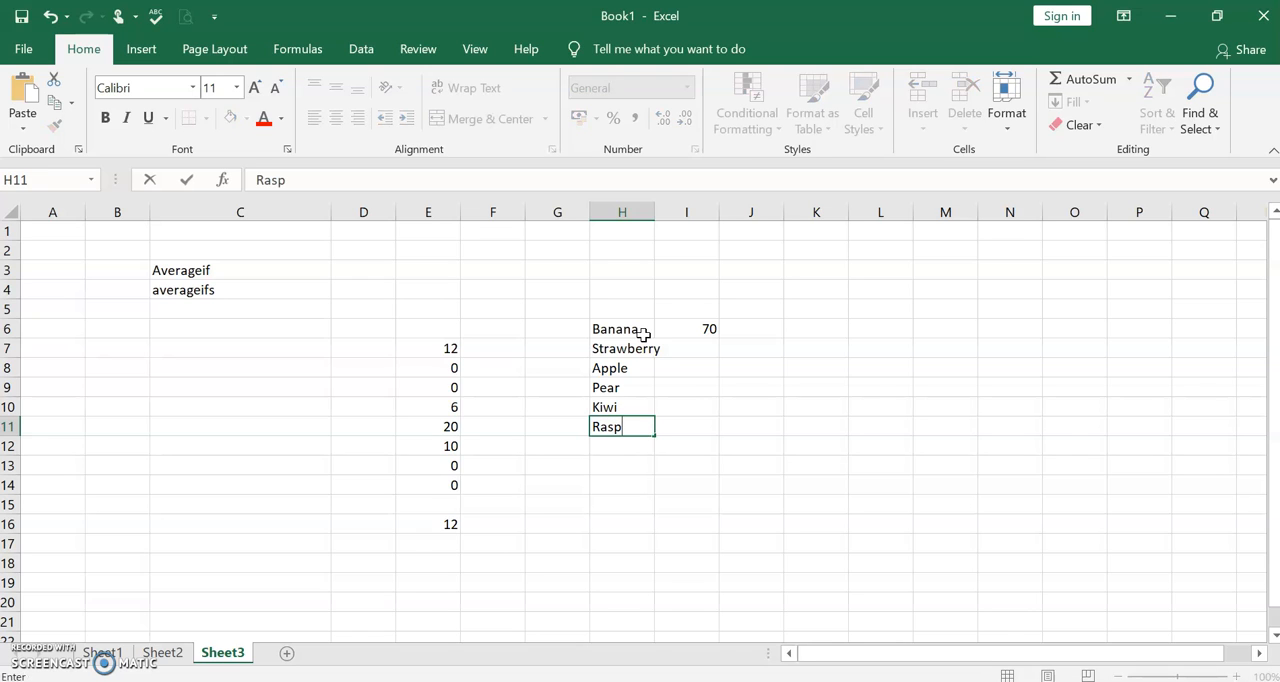
{"action": "type", "text": "berry"}
{"action": "key", "text": "Return"}
{"action": "type", "text": "Apple"}
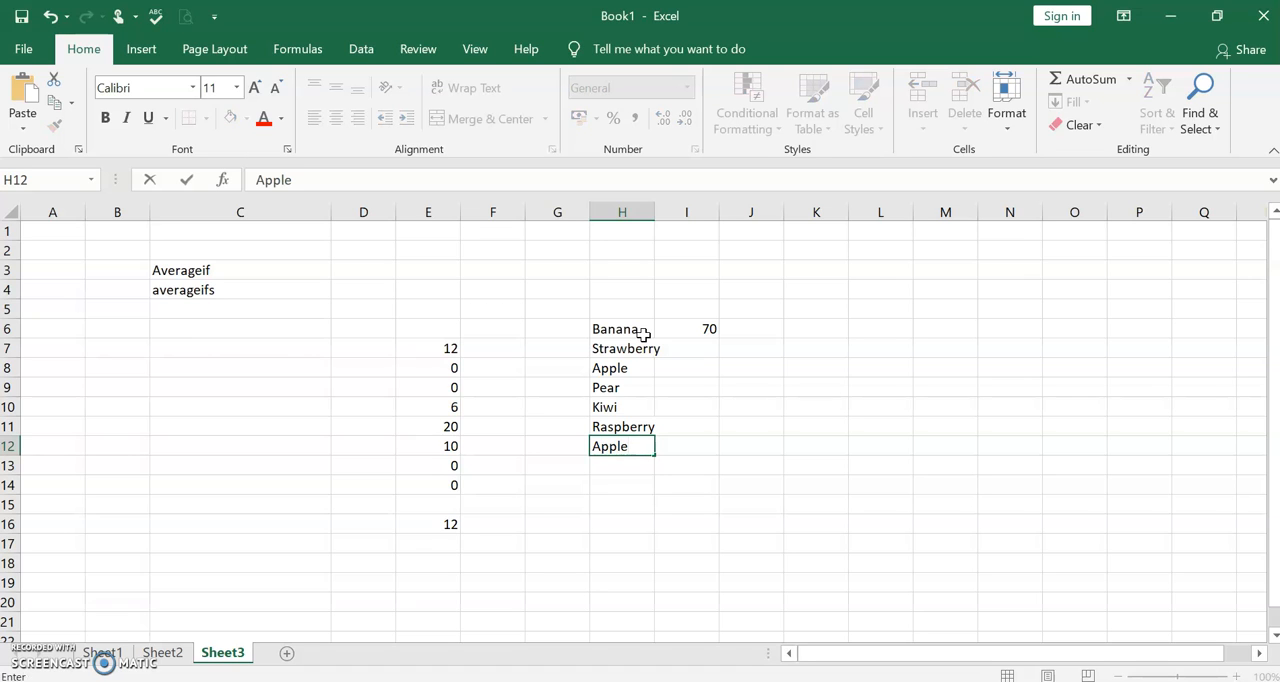
- Enter 1, 4, 60, 20, 5 and 8 in cells I7 to I12, and auto-fit column H to its contents
{"action": "left_click", "coordinate": [698, 349]}
{"action": "type", "text": "1"}
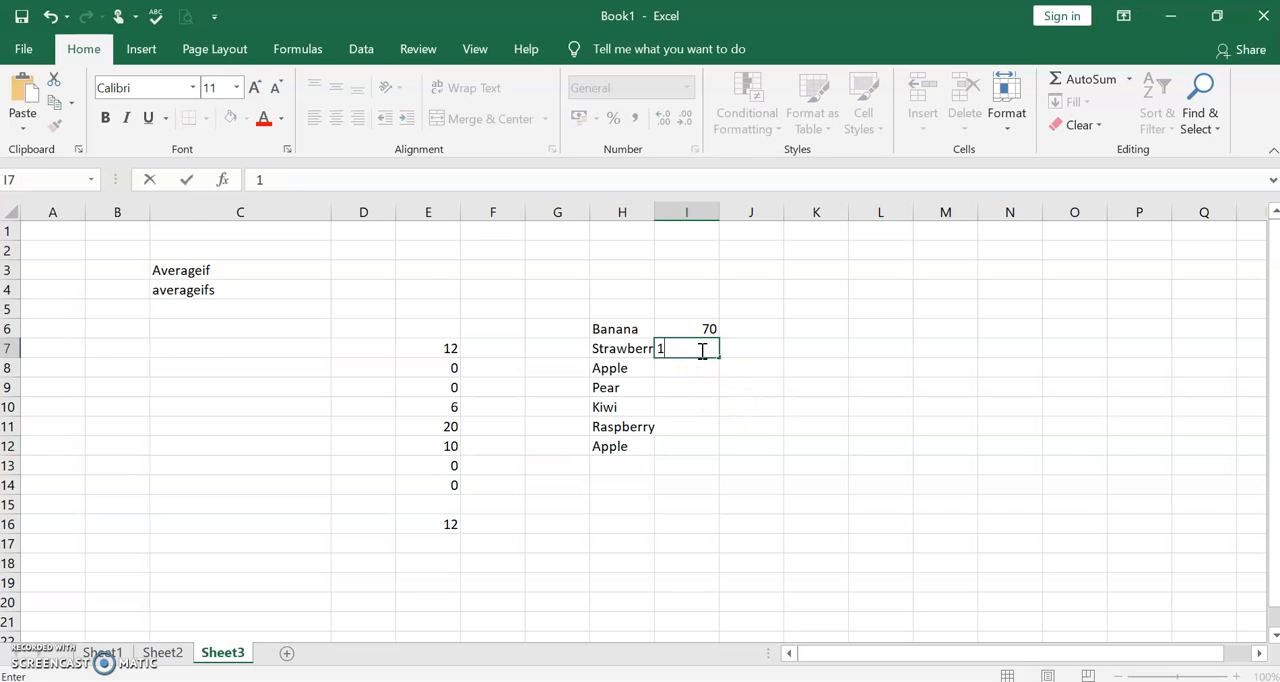
{"action": "key", "text": "Return"}
{"action": "type", "text": "4"}
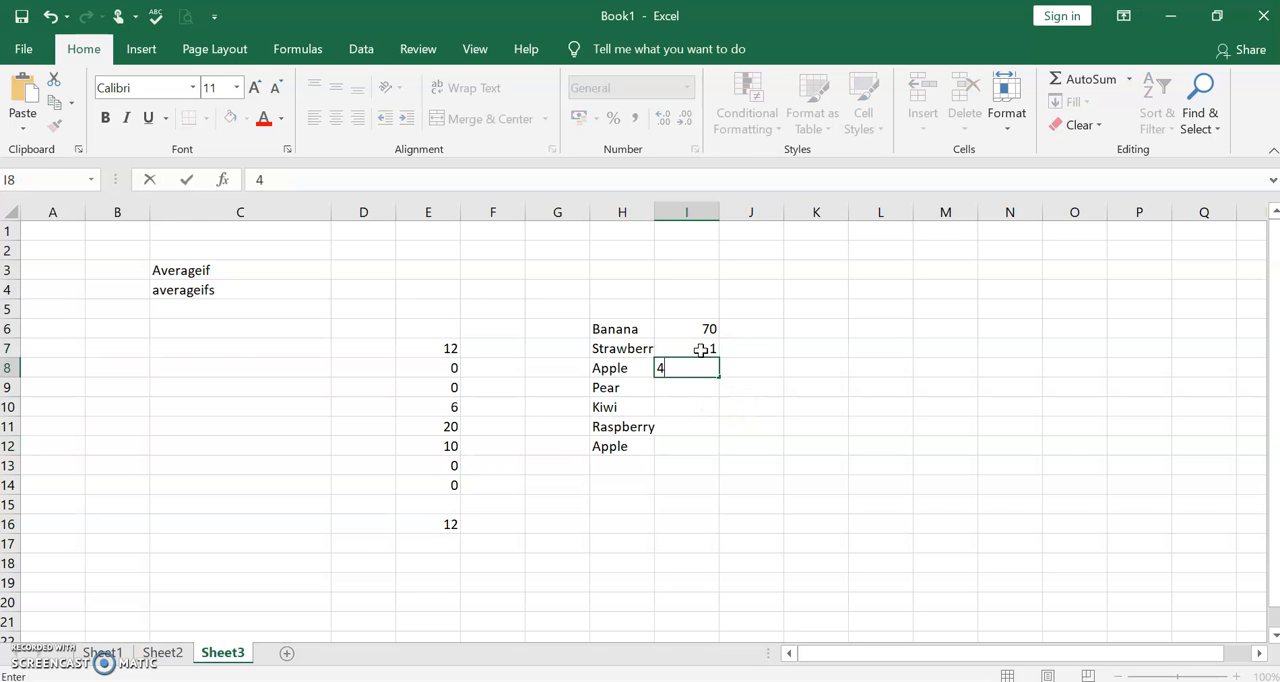
{"action": "key", "text": "Return"}
{"action": "type", "text": "60"}
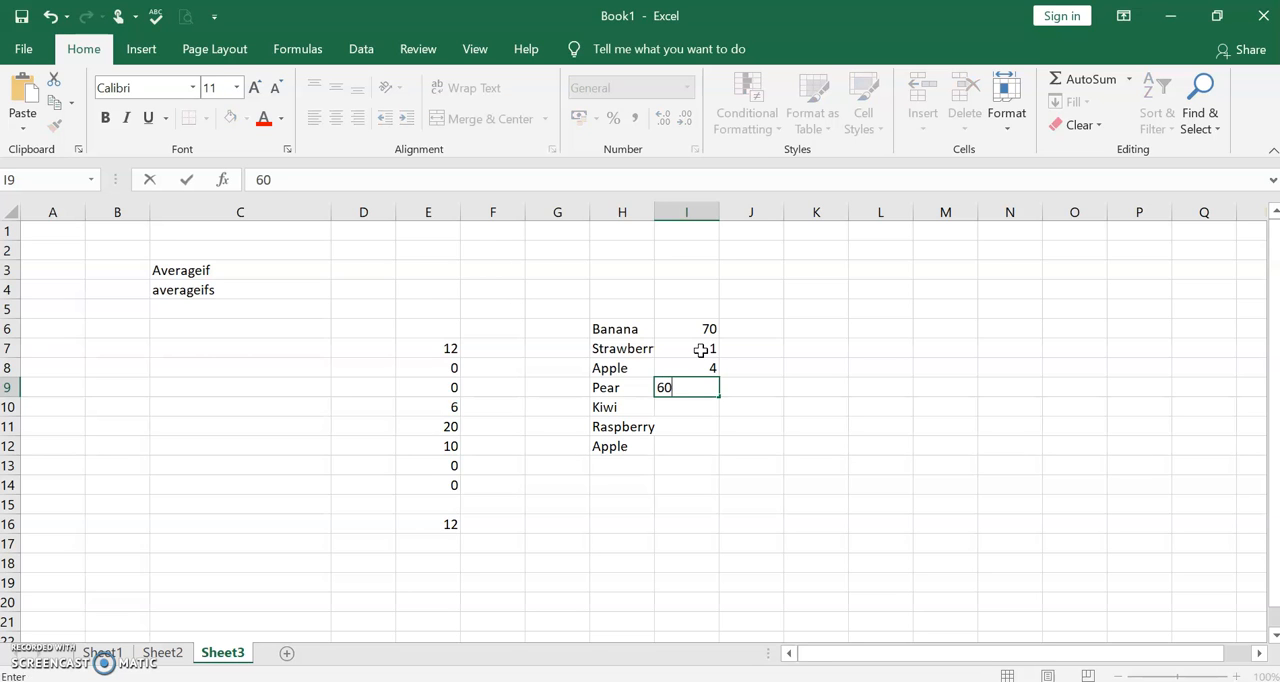
{"action": "key", "text": "Return"}
{"action": "type", "text": "20"}
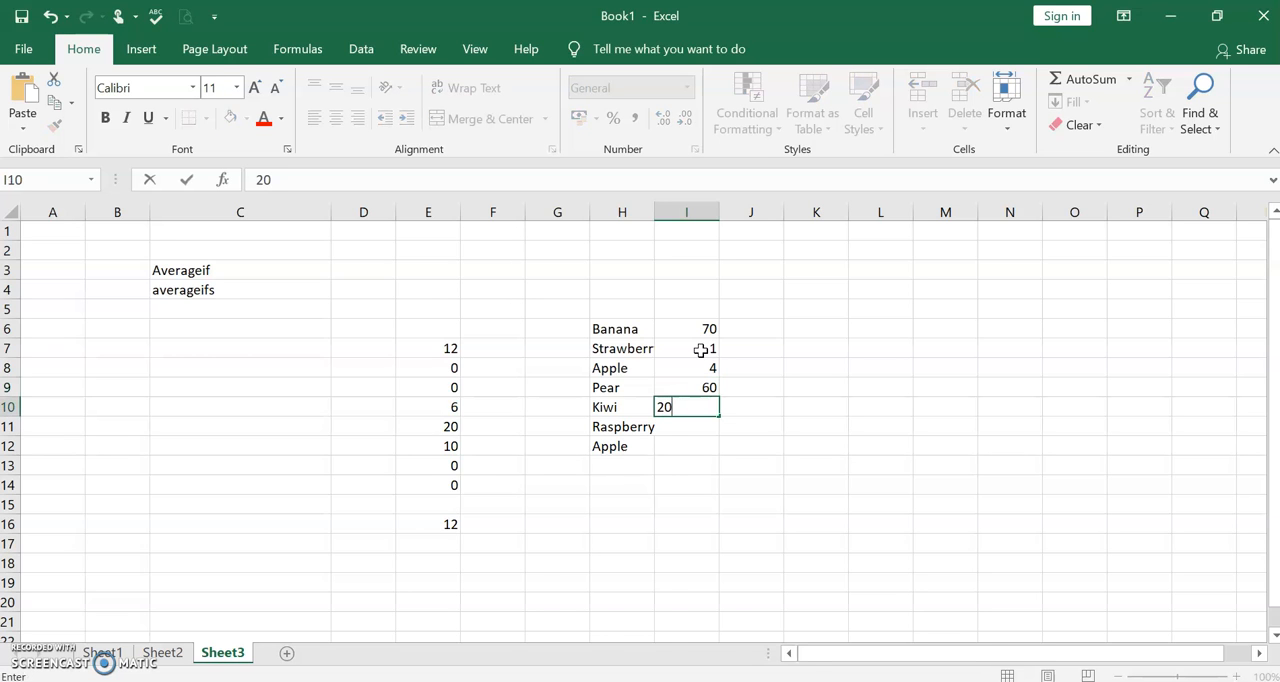
{"action": "key", "text": "Return"}
{"action": "key", "text": "Return"}
{"action": "type", "text": "8"}
{"action": "left_click", "coordinate": [811, 415]}
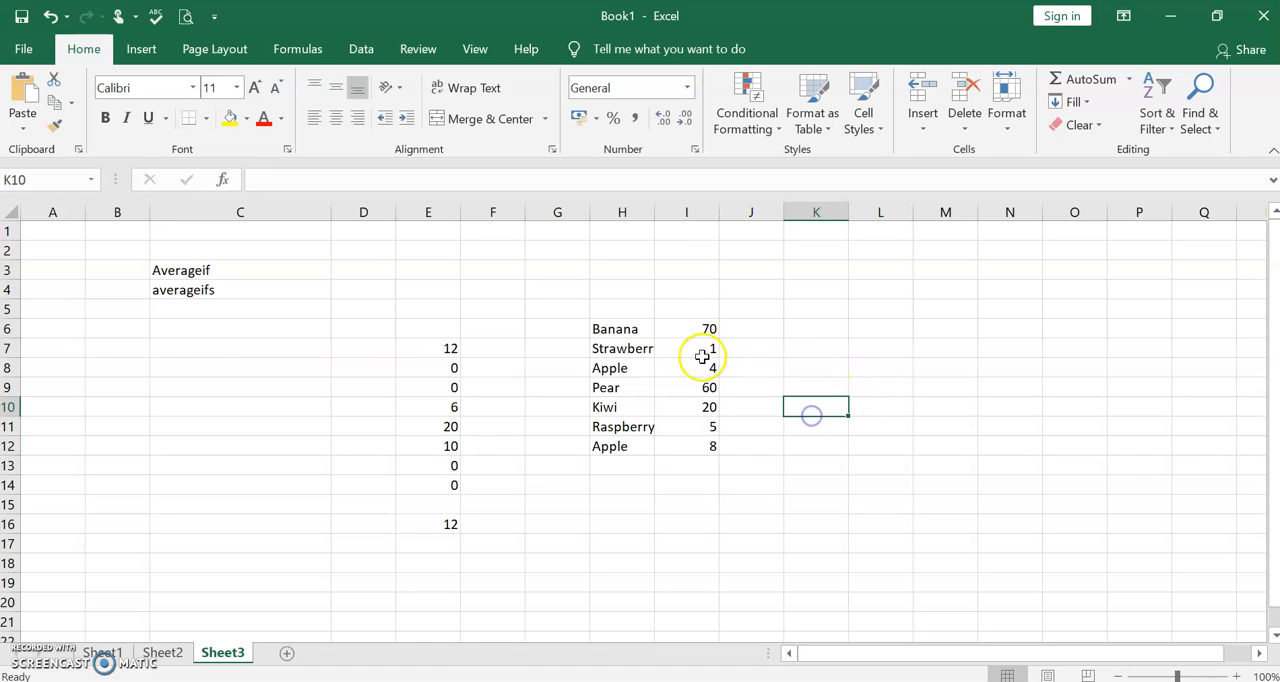
{"action": "double_click", "coordinate": [653, 212]}
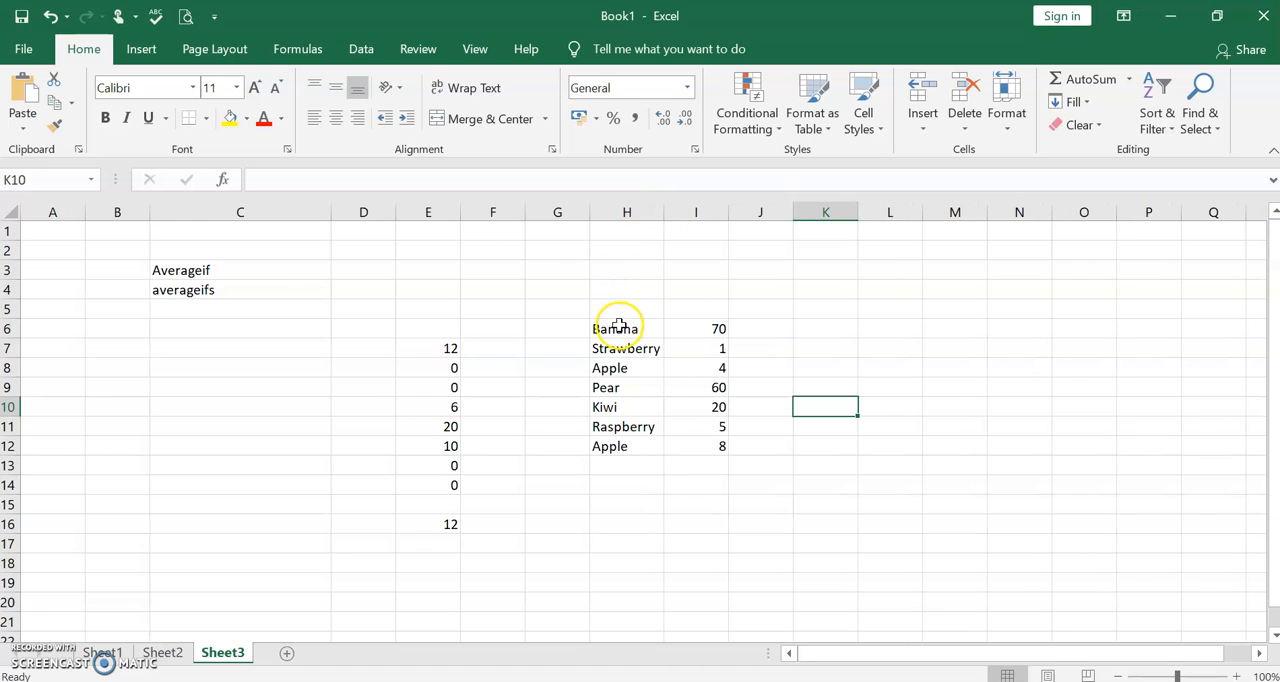
- Try to start an AVERAGEIF formula in cell I14 by entering =AVER and choosing the suggested function
{"action": "left_click", "coordinate": [713, 329]}
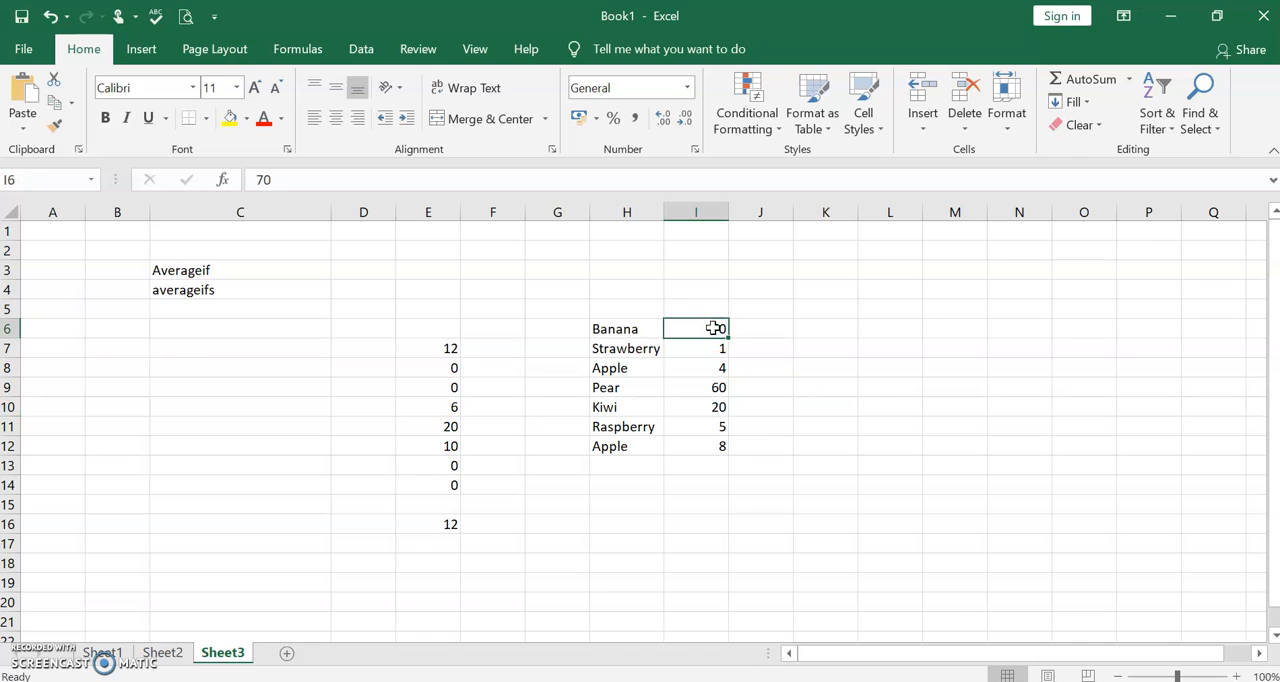
{"action": "left_click", "coordinate": [704, 487]}
{"action": "type", "text": "="}
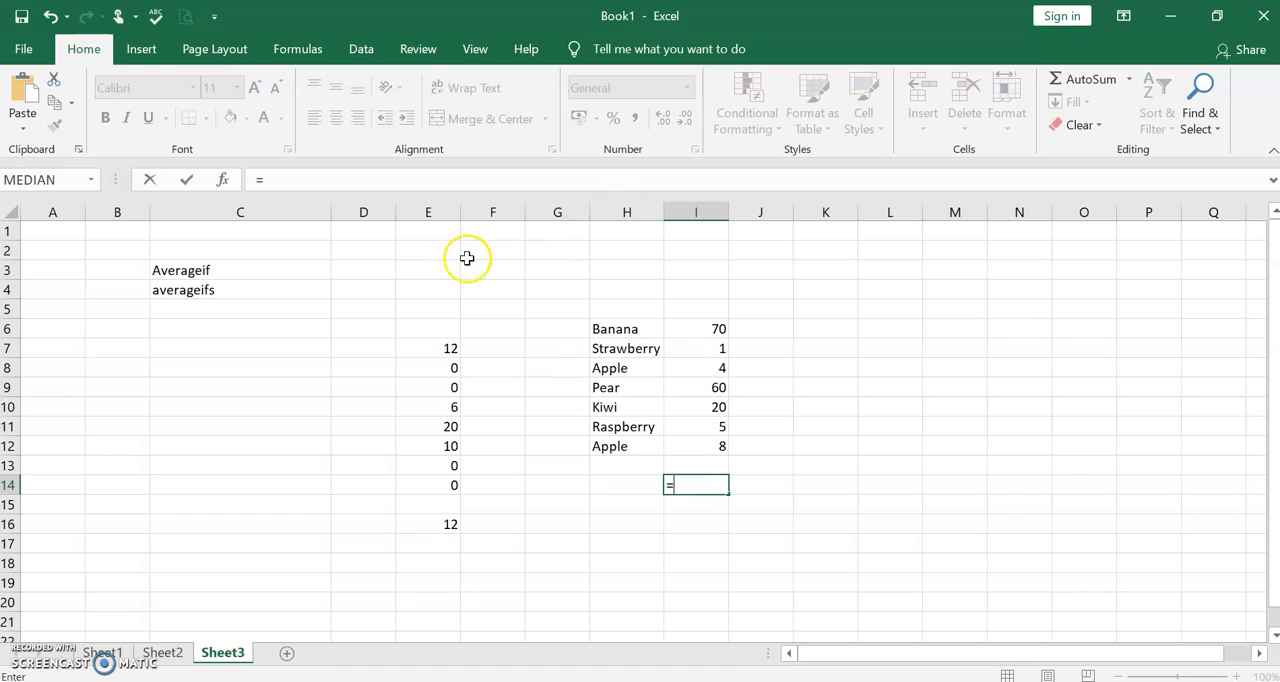
{"action": "left_click", "coordinate": [493, 181]}
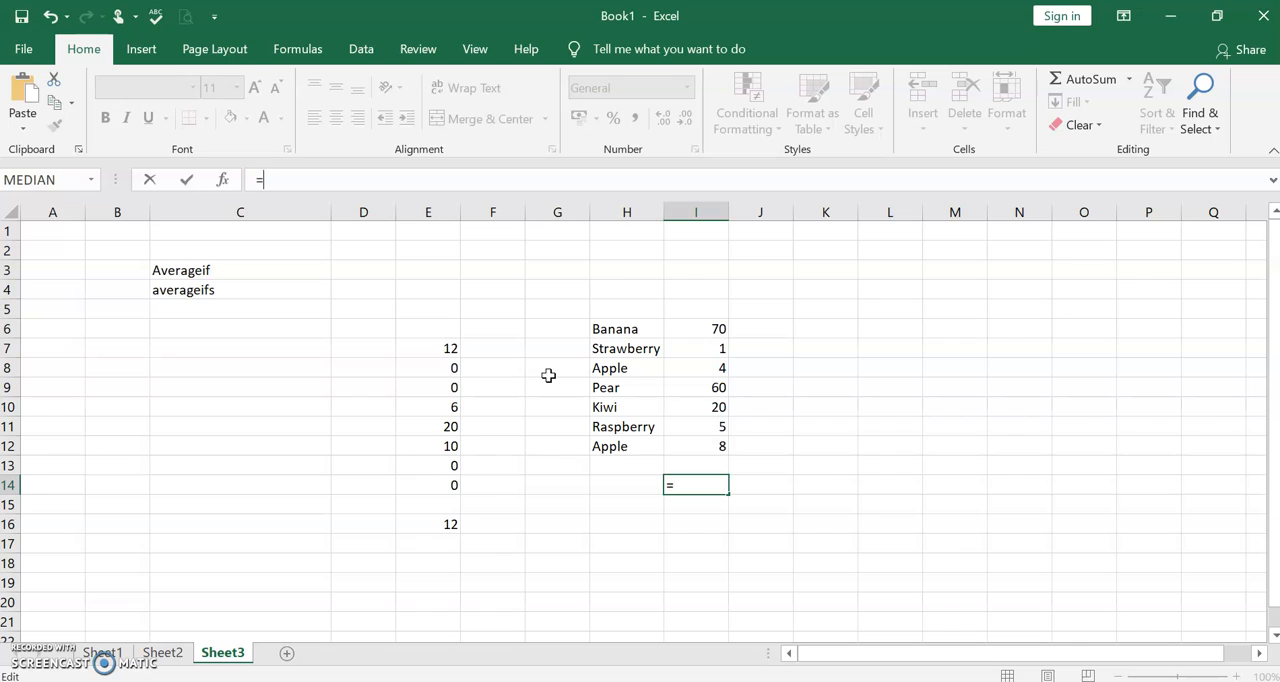
{"action": "left_click", "coordinate": [424, 180]}
{"action": "type", "text": "AVERQAG"}
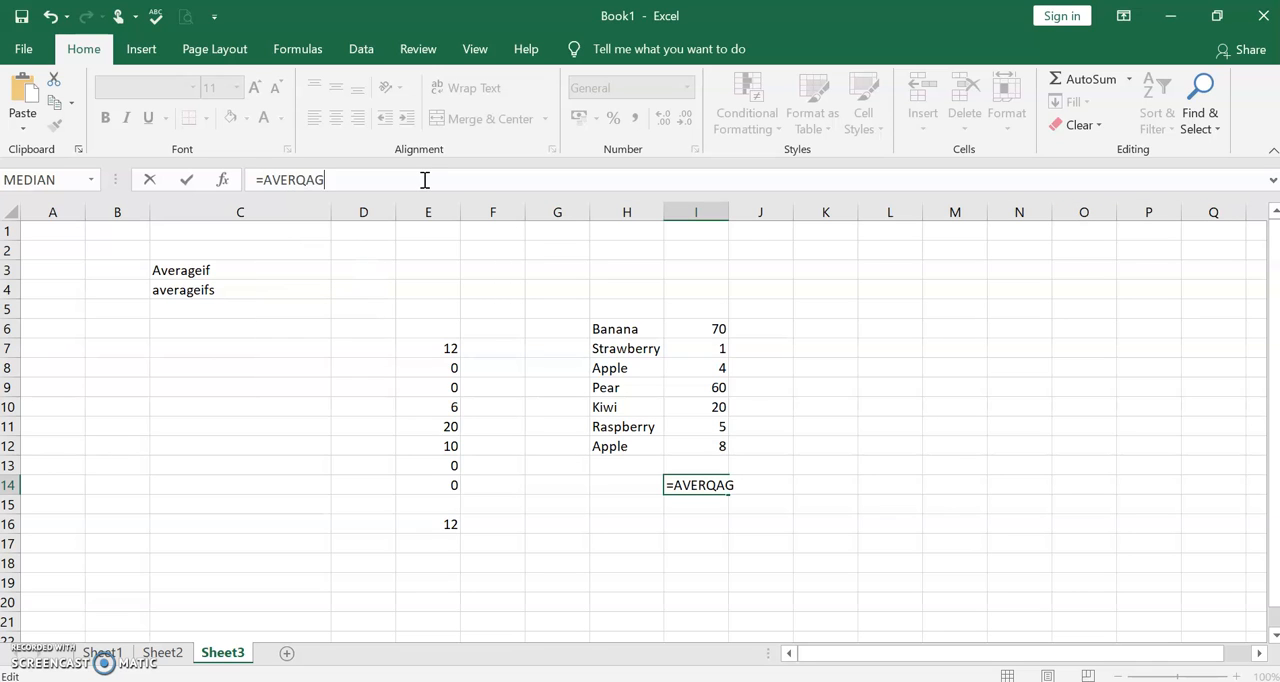
{"action": "key", "text": "BackSpace"}
{"action": "key", "text": "BackSpace"}
{"action": "key", "text": "BackSpace"}
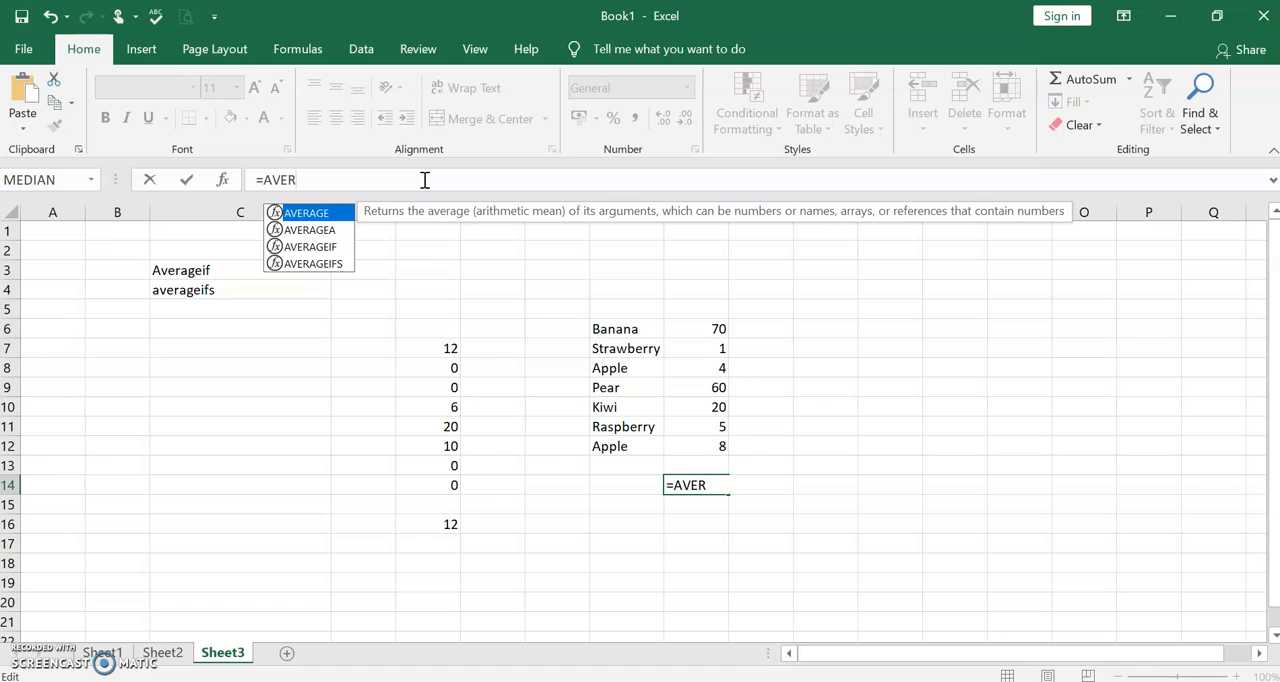
{"action": "key", "text": "Down"}
{"action": "key", "text": "Down"}
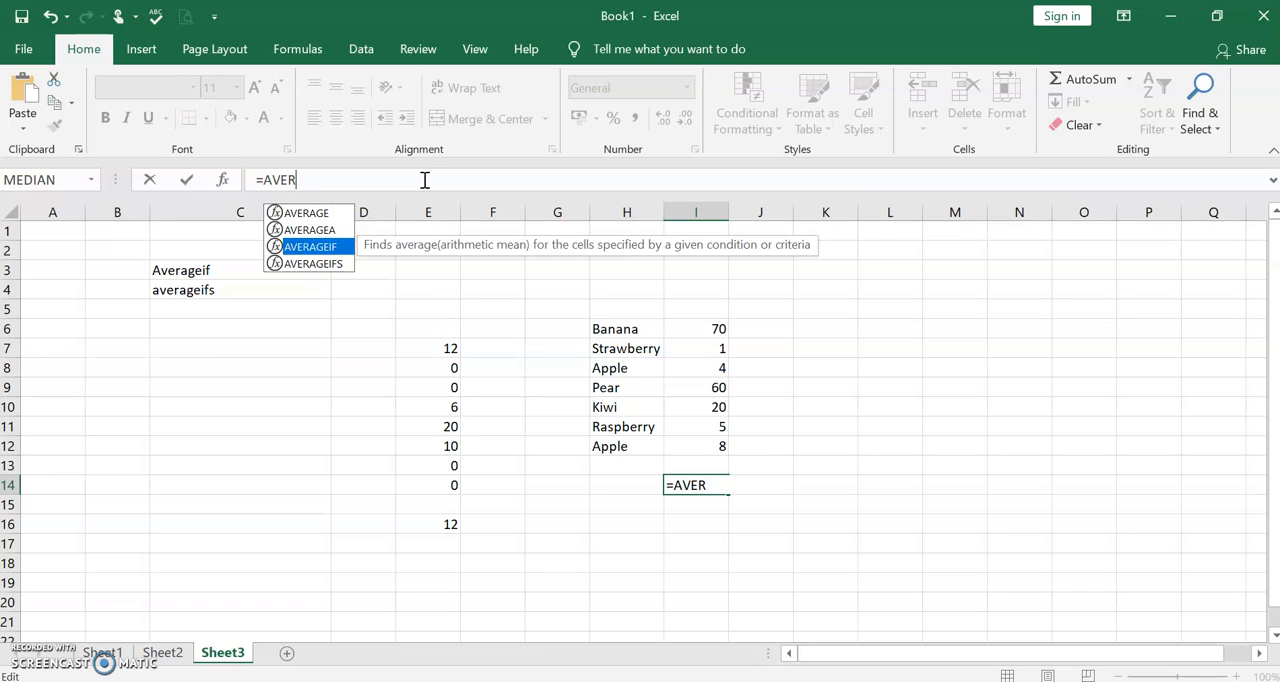
{"action": "key", "text": "Return"}
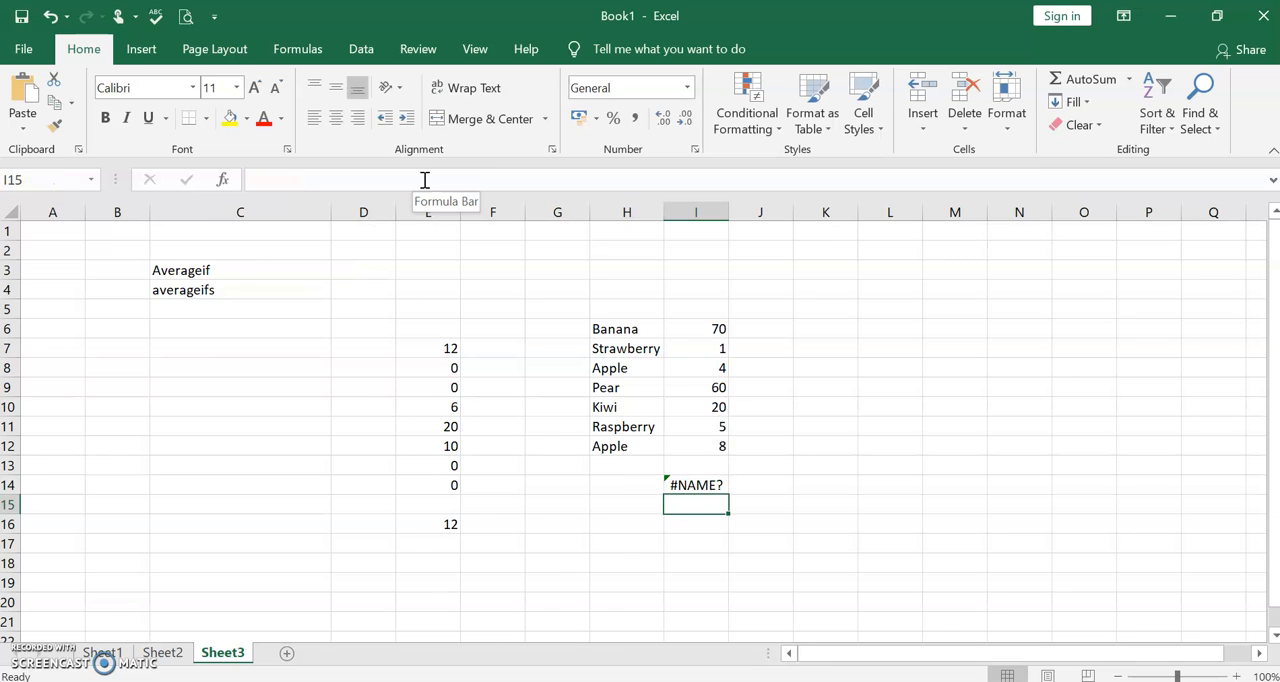
- Extend the formula in I14 to the AVERAGEIF function with H6:H12 as its criteria range
{"action": "left_click", "coordinate": [708, 484]}
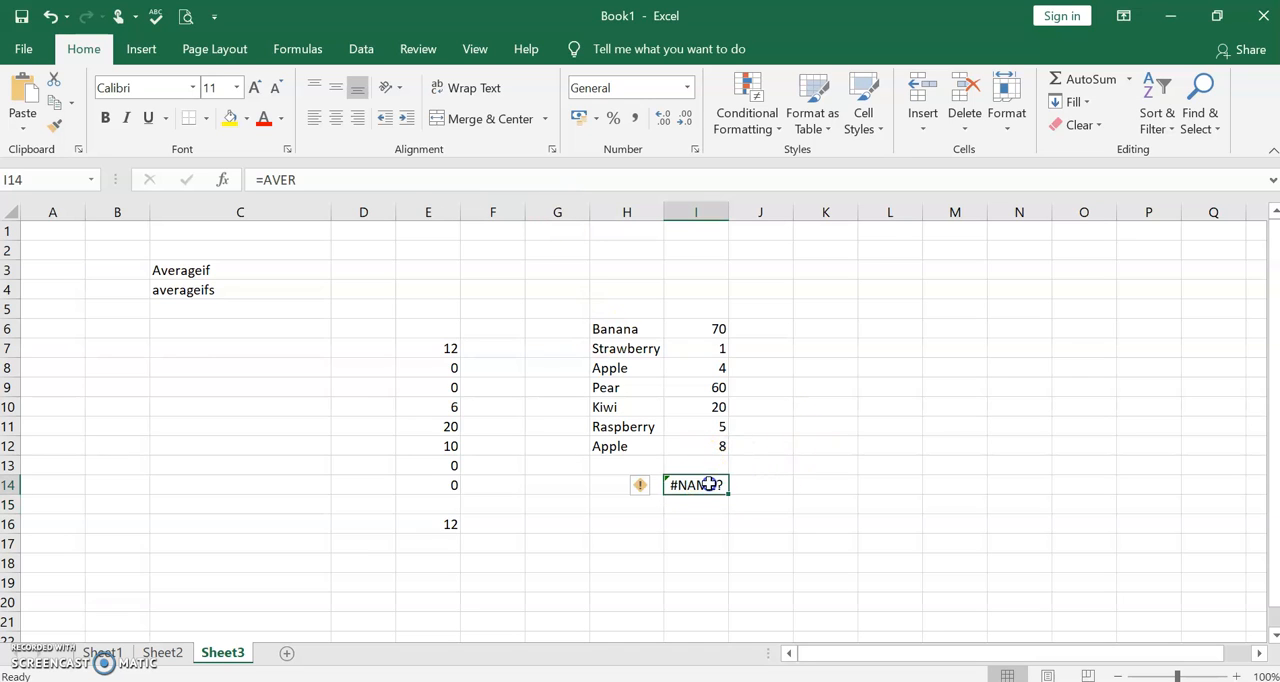
{"action": "left_click", "coordinate": [323, 180]}
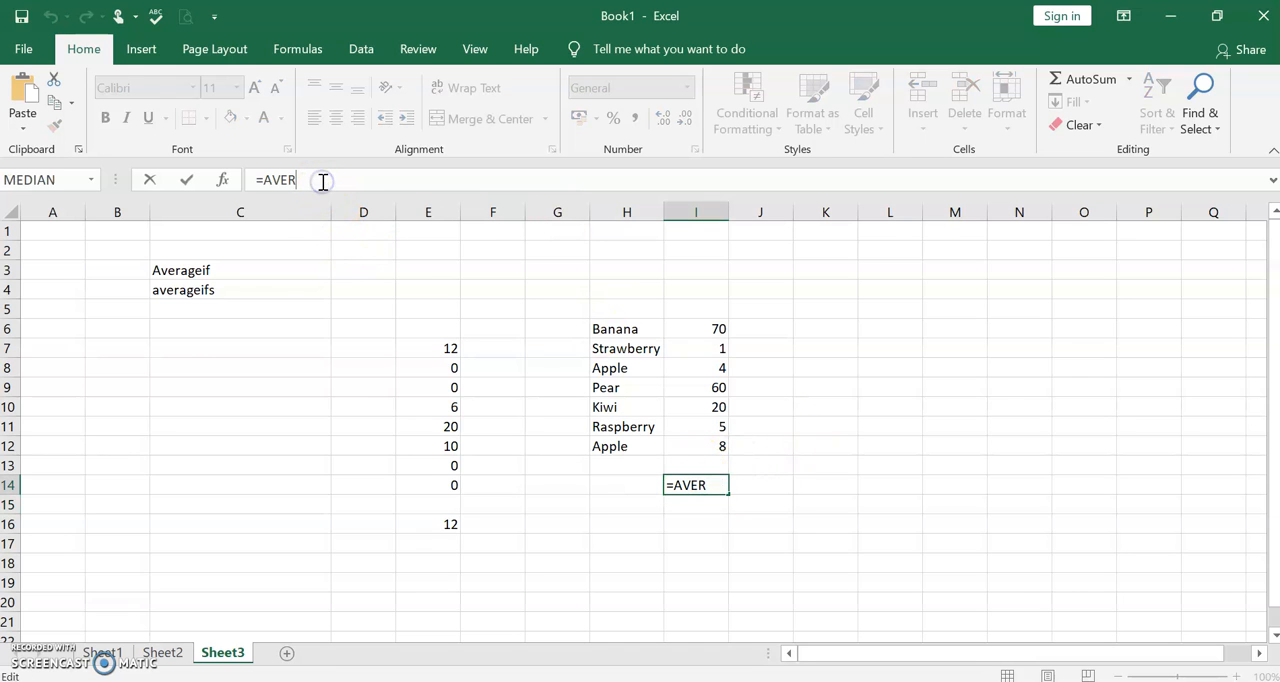
{"action": "type", "text": "AGEIF"}
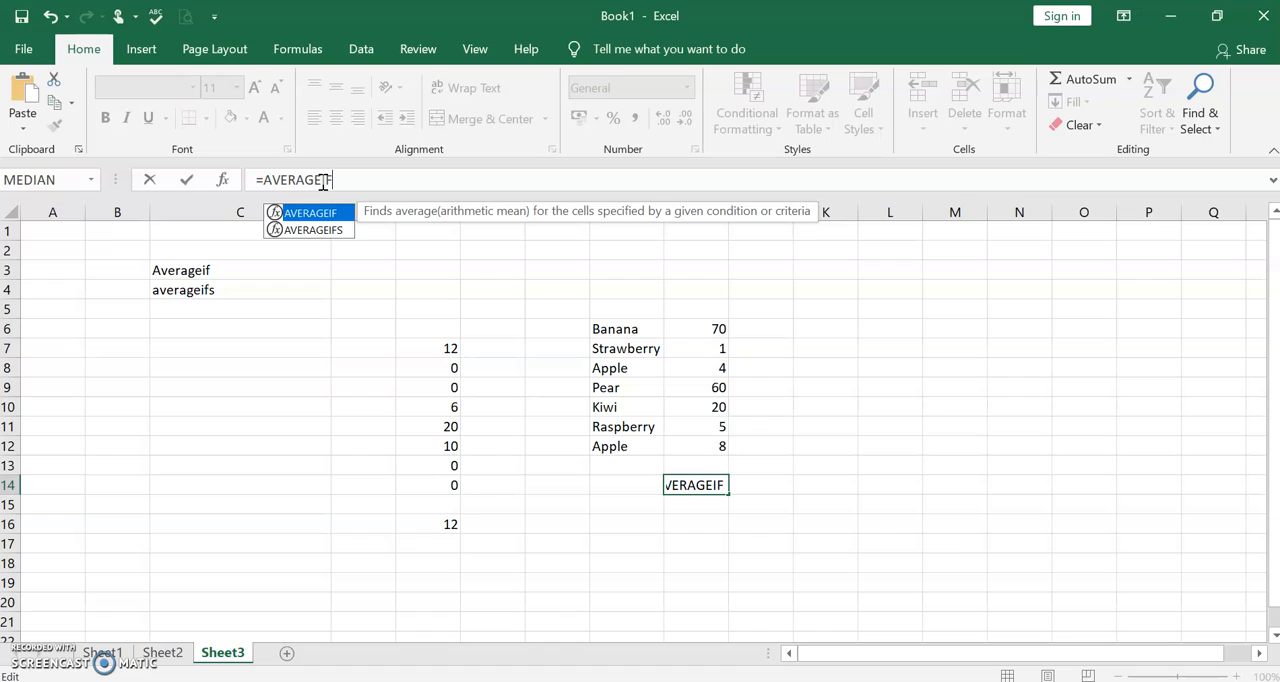
{"action": "type", "text": "("}
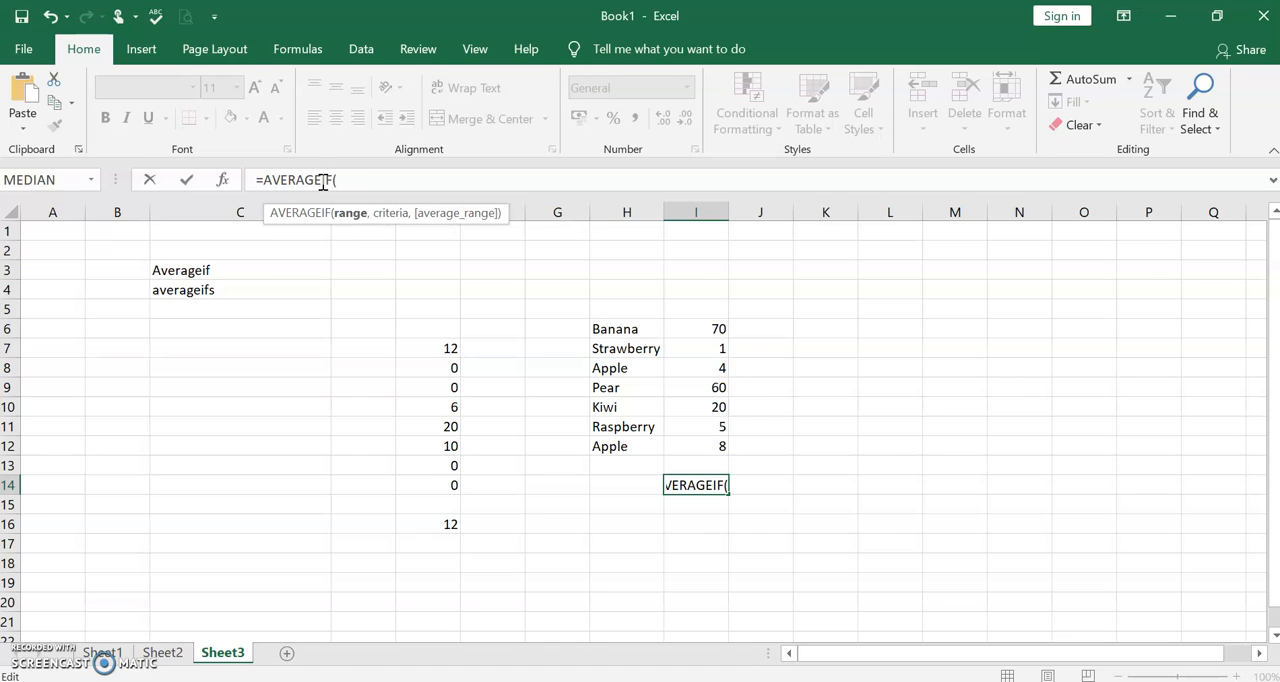
{"action": "type", "text": "H"}
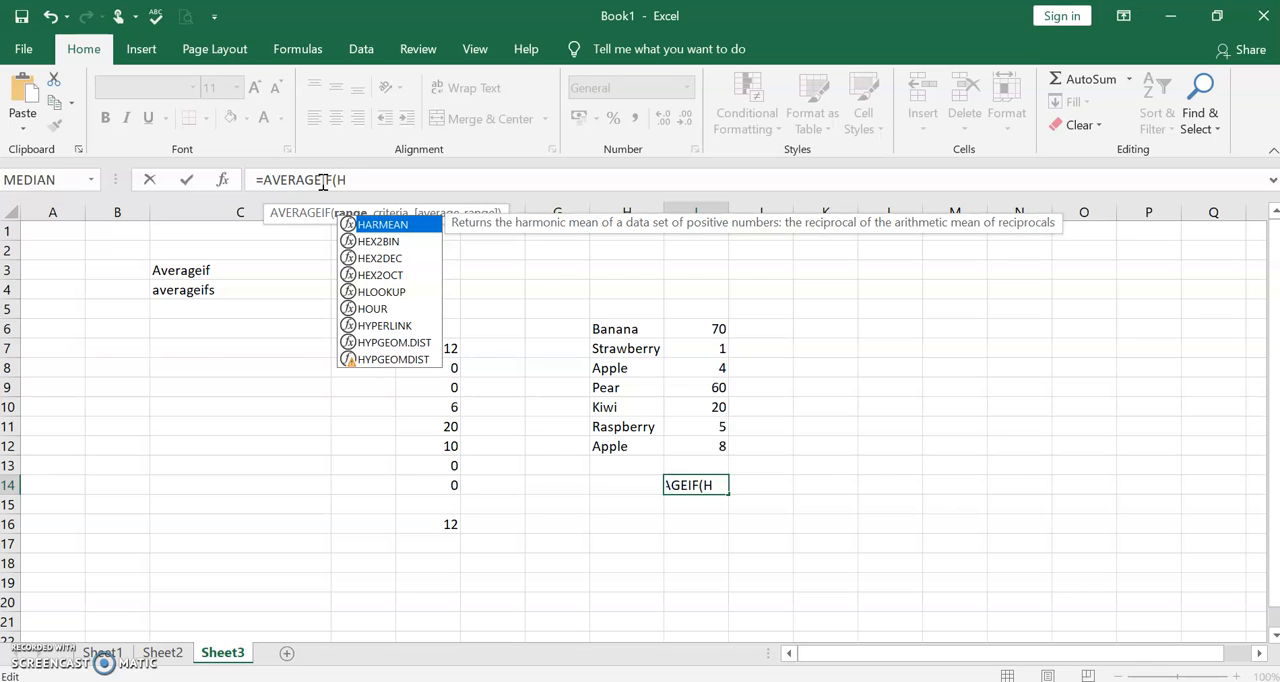
{"action": "type", "text": "6"}
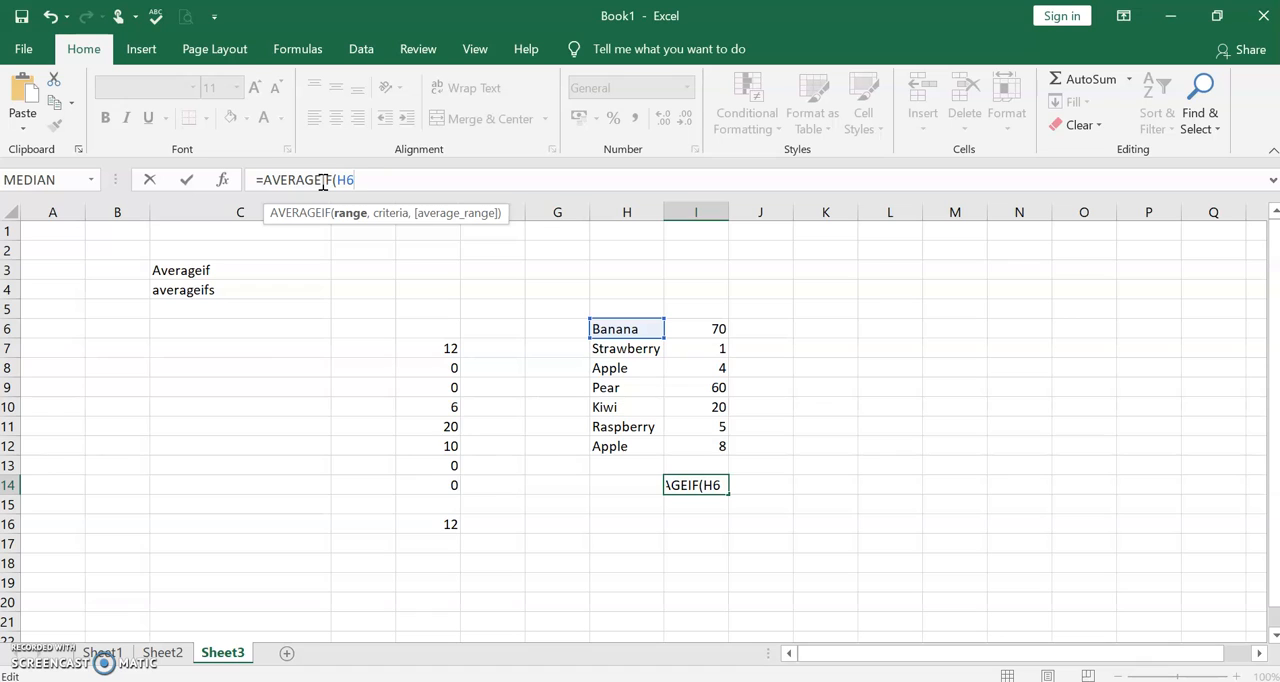
{"action": "type", "text": ":H13"}
{"action": "key", "text": "BackSpace"}
{"action": "type", "text": "2"}
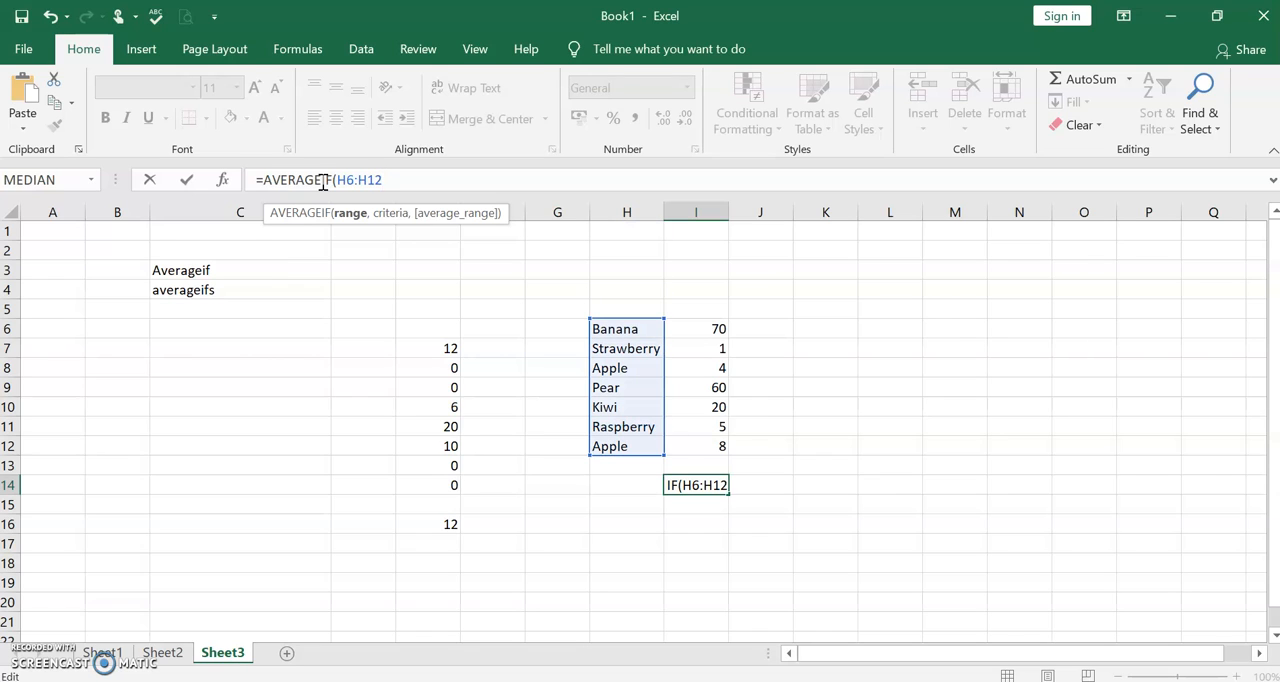
{"action": "type", "text": ","}
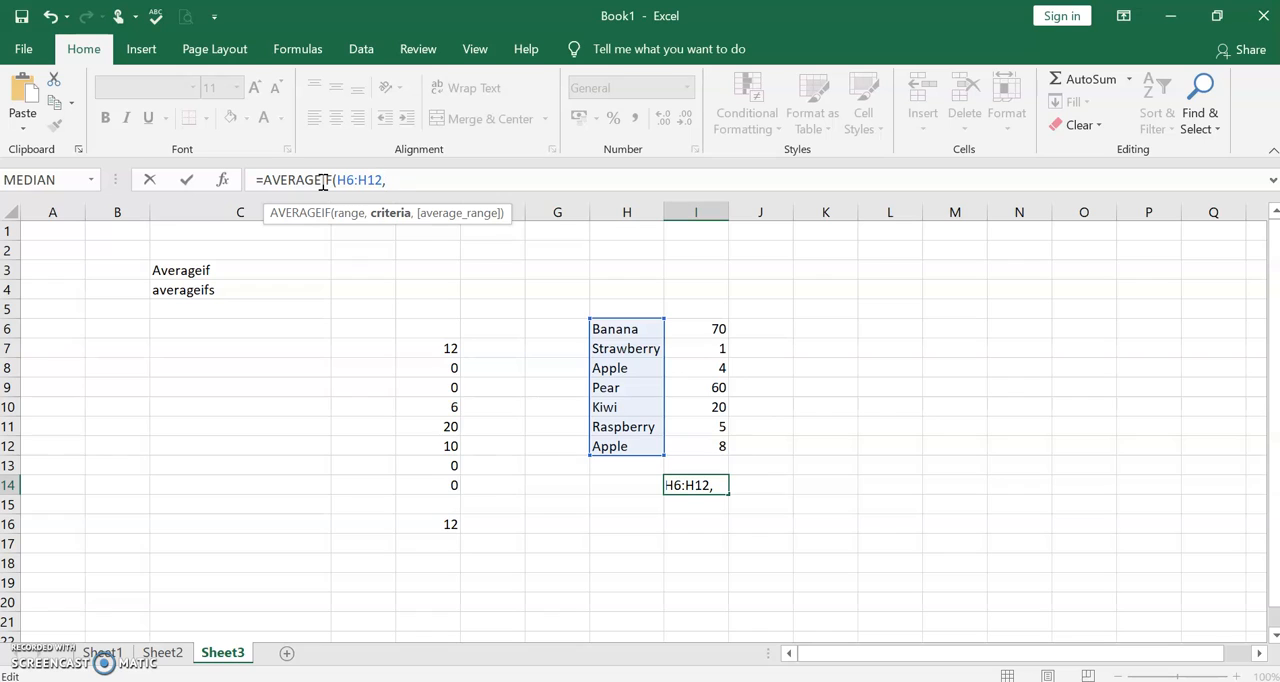
{"action": "type", "text": "\"aPPLE\","}
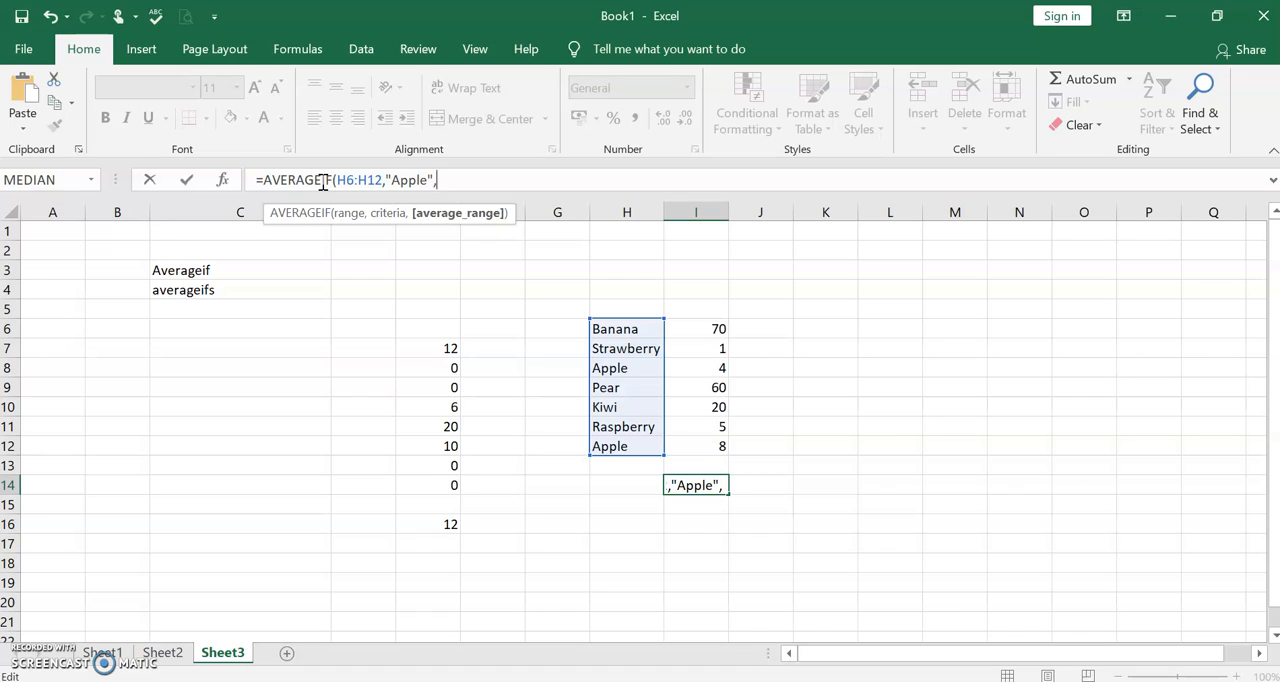
{"action": "type", "text": "i"}
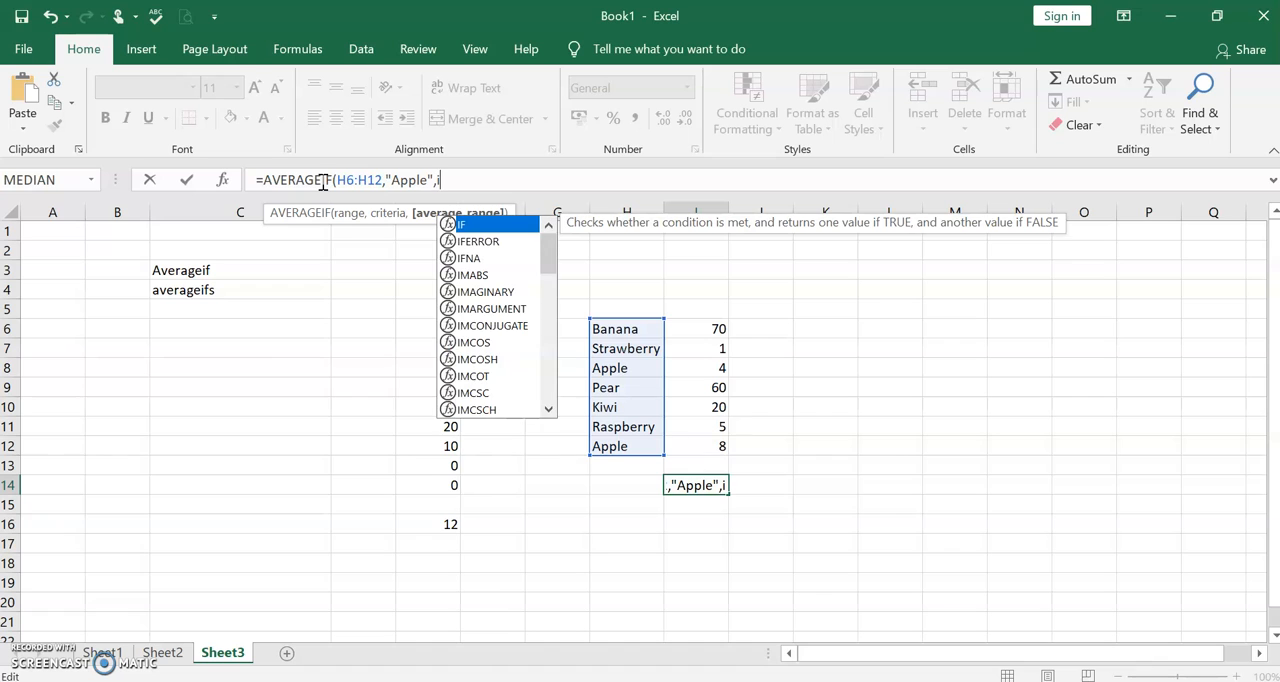
{"action": "type", "text": "6:"}
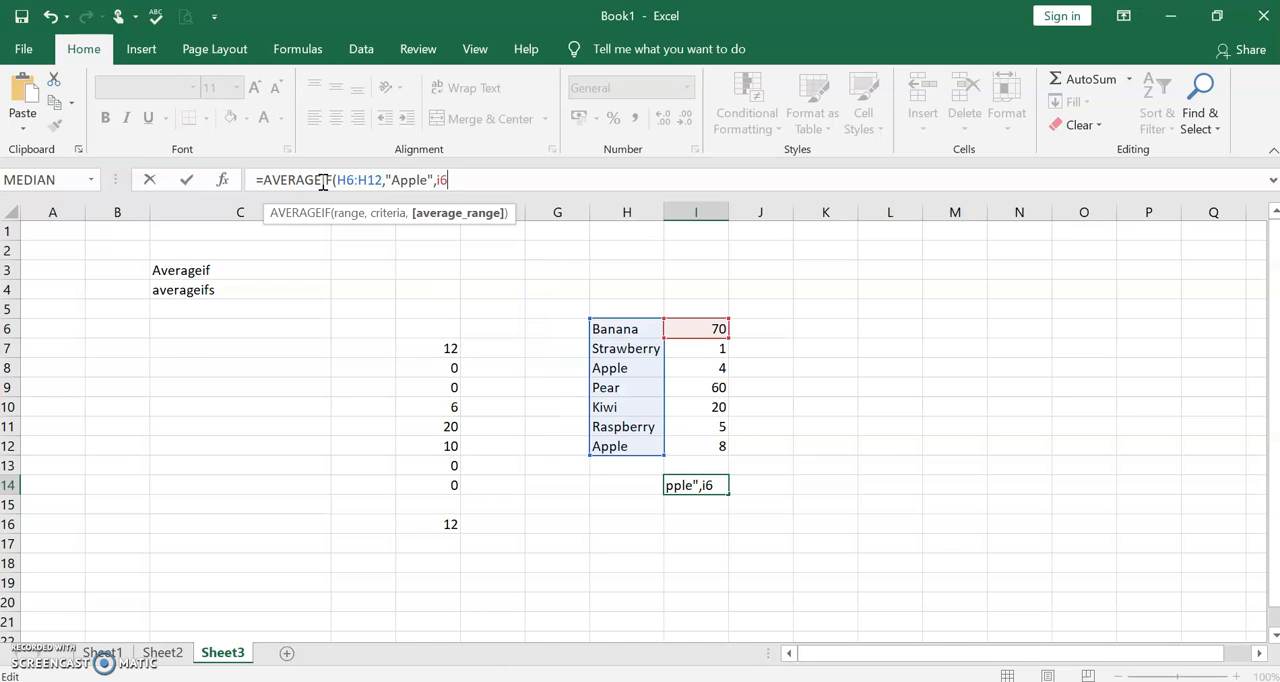
{"action": "type", "text": "i12"}
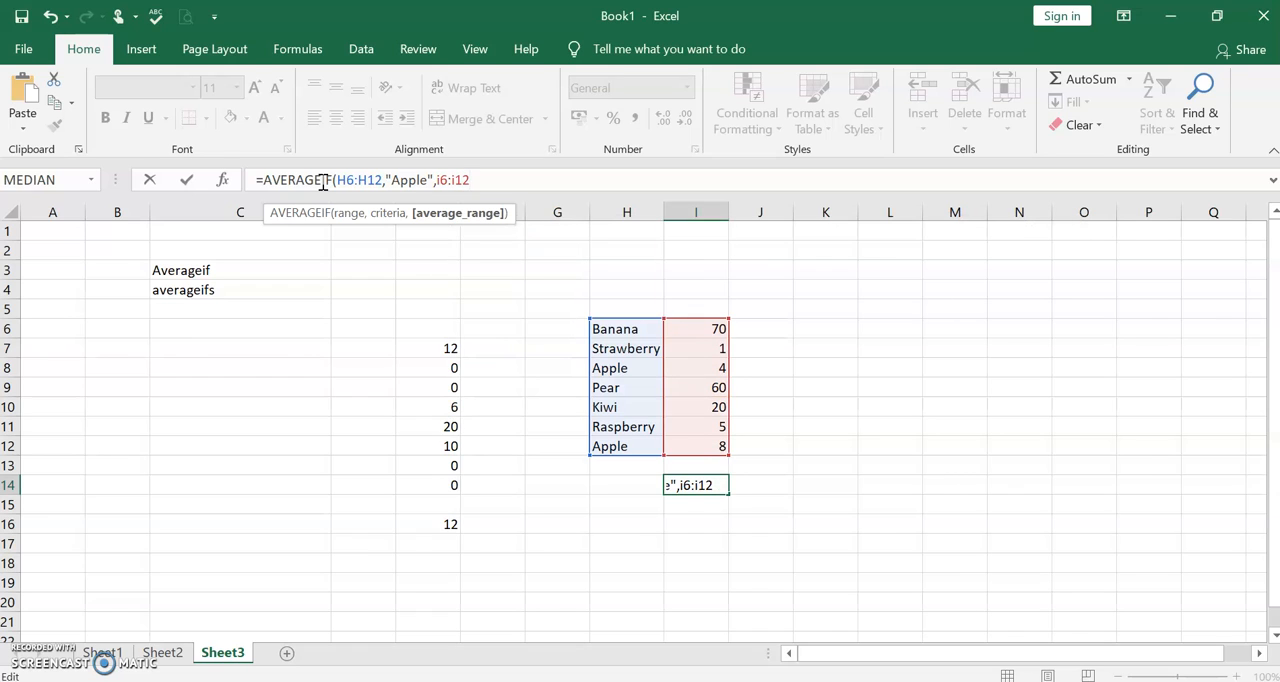
{"action": "type", "text": ")"}
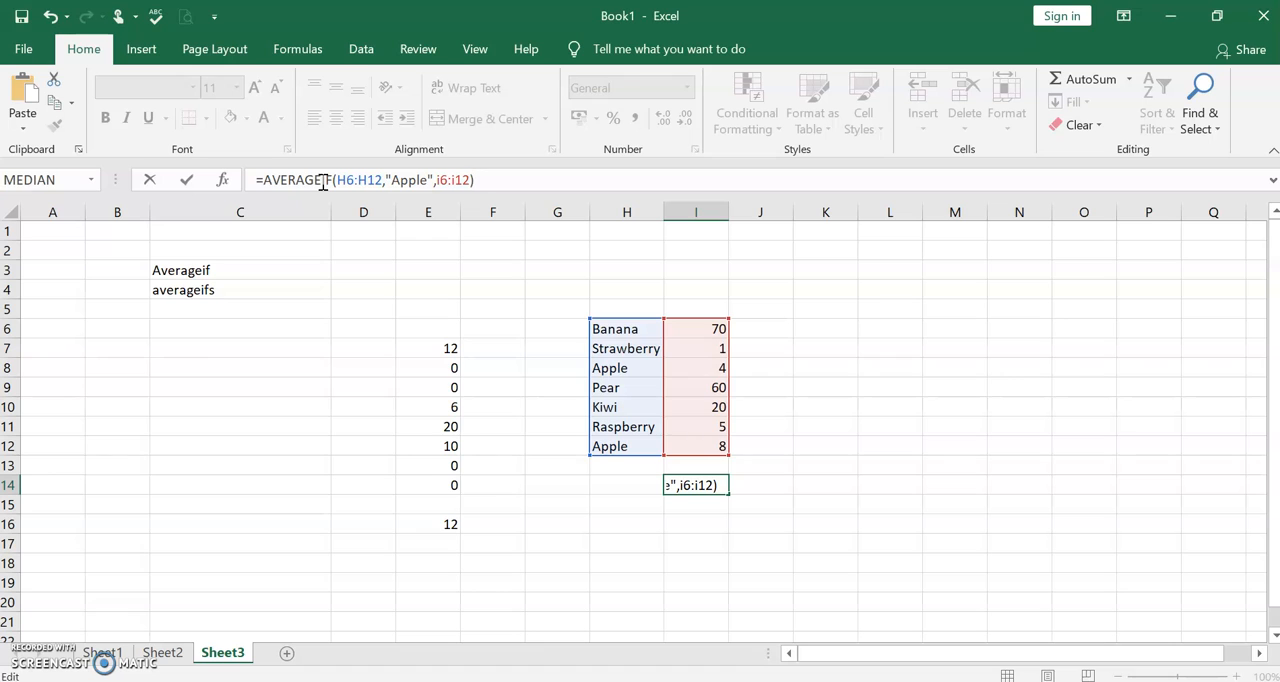
- Complete the I14 formula with the criterion "Apple" and the average range I6:I12, and review the entered formula
{"action": "key", "text": "Return"}
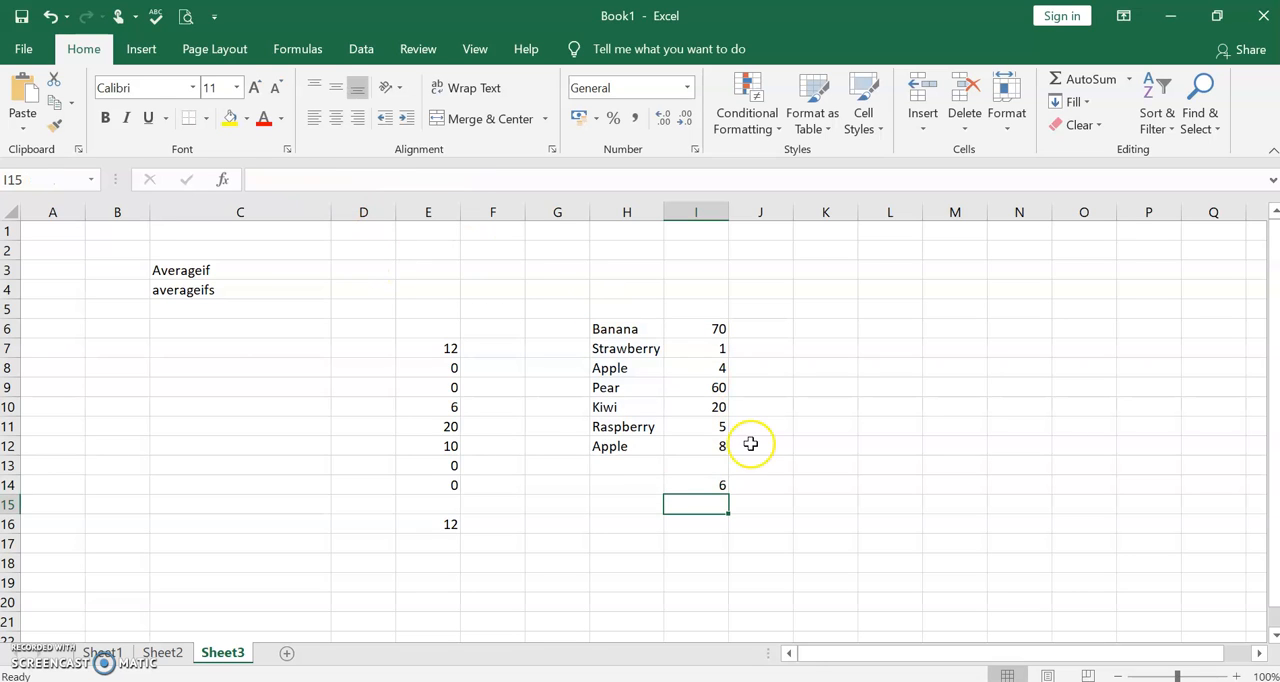
{"action": "left_click", "coordinate": [716, 483]}
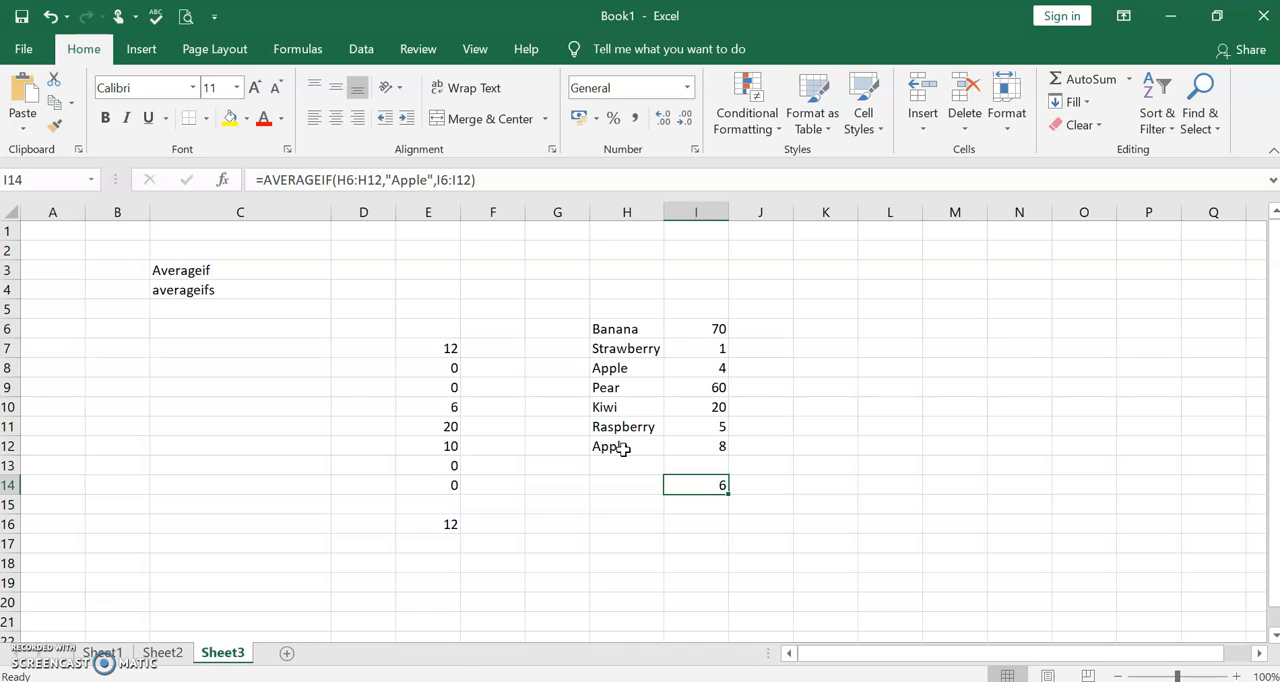
- Start an AVERAGEIF formula in cell J14 with H6:H12 as its criteria range
{"action": "left_click", "coordinate": [625, 330]}
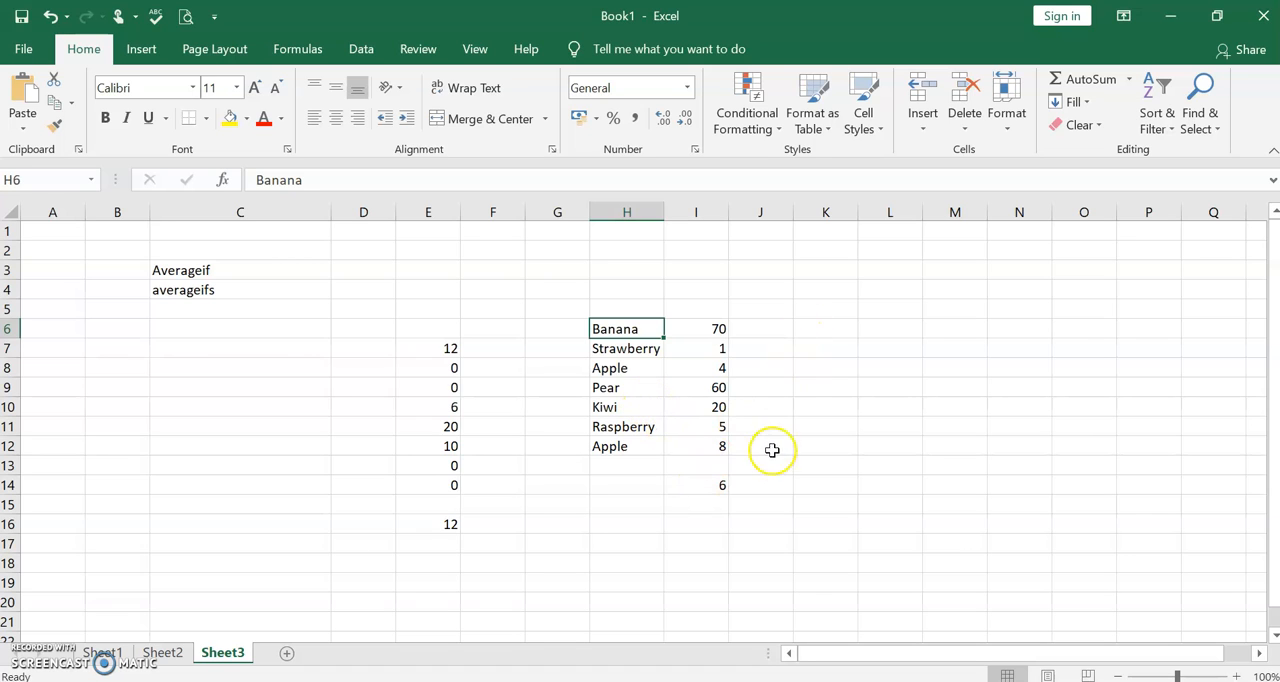
{"action": "left_click", "coordinate": [776, 484]}
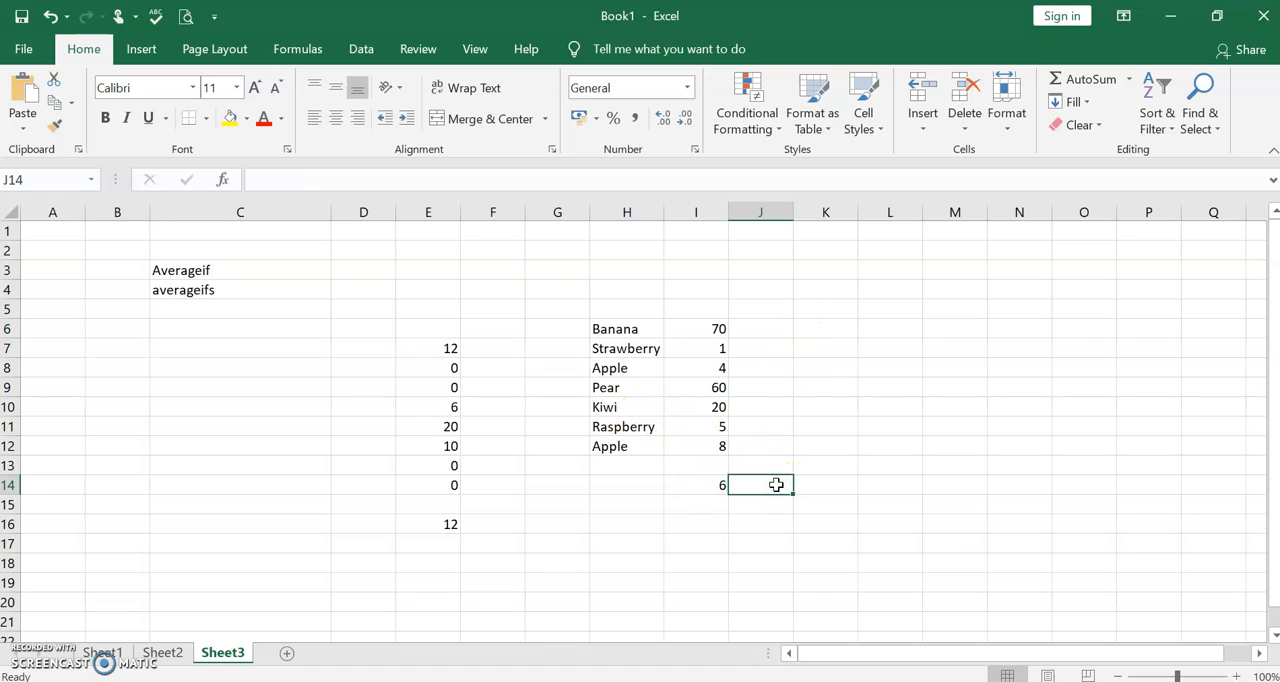
{"action": "type", "text": "="}
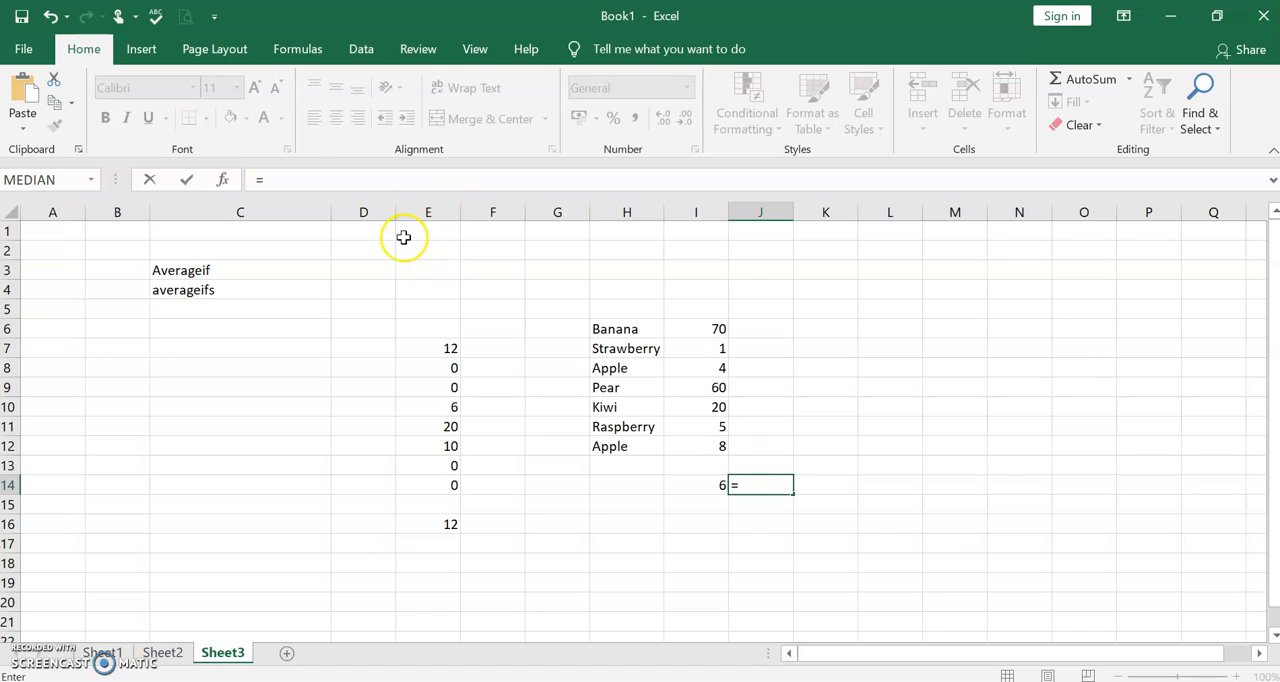
{"action": "left_click", "coordinate": [345, 183]}
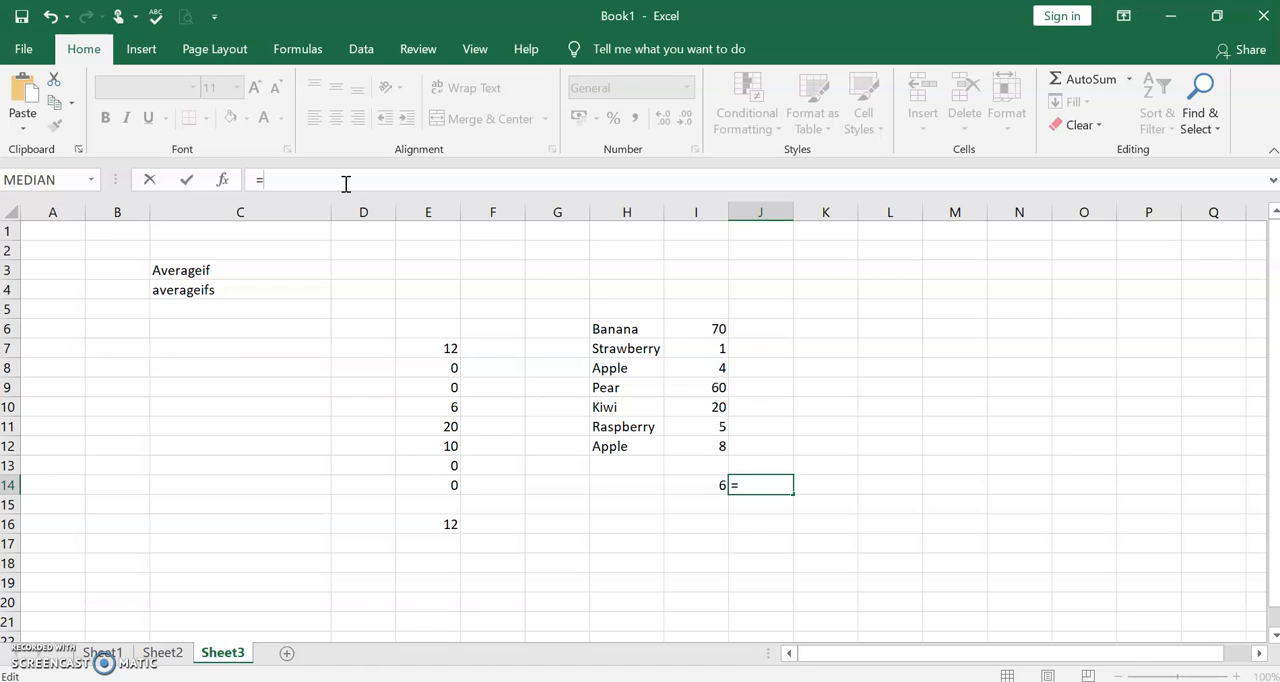
{"action": "type", "text": "Ave"}
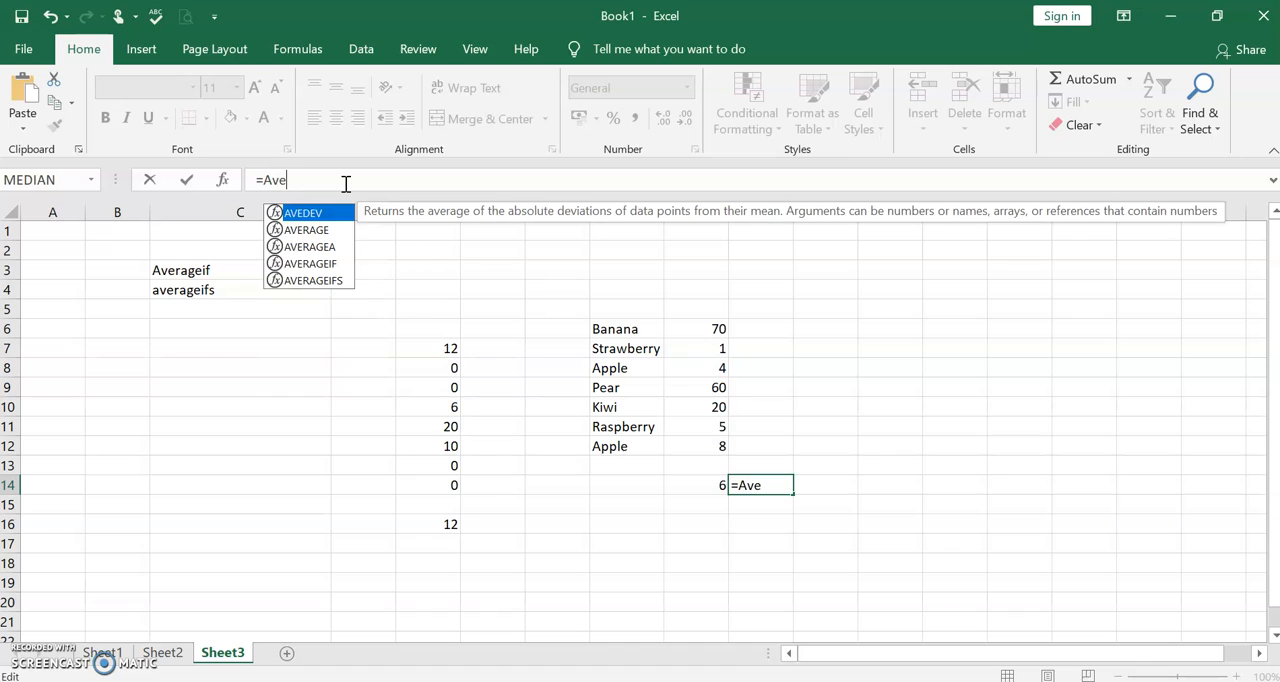
{"action": "type", "text": "rageif"}
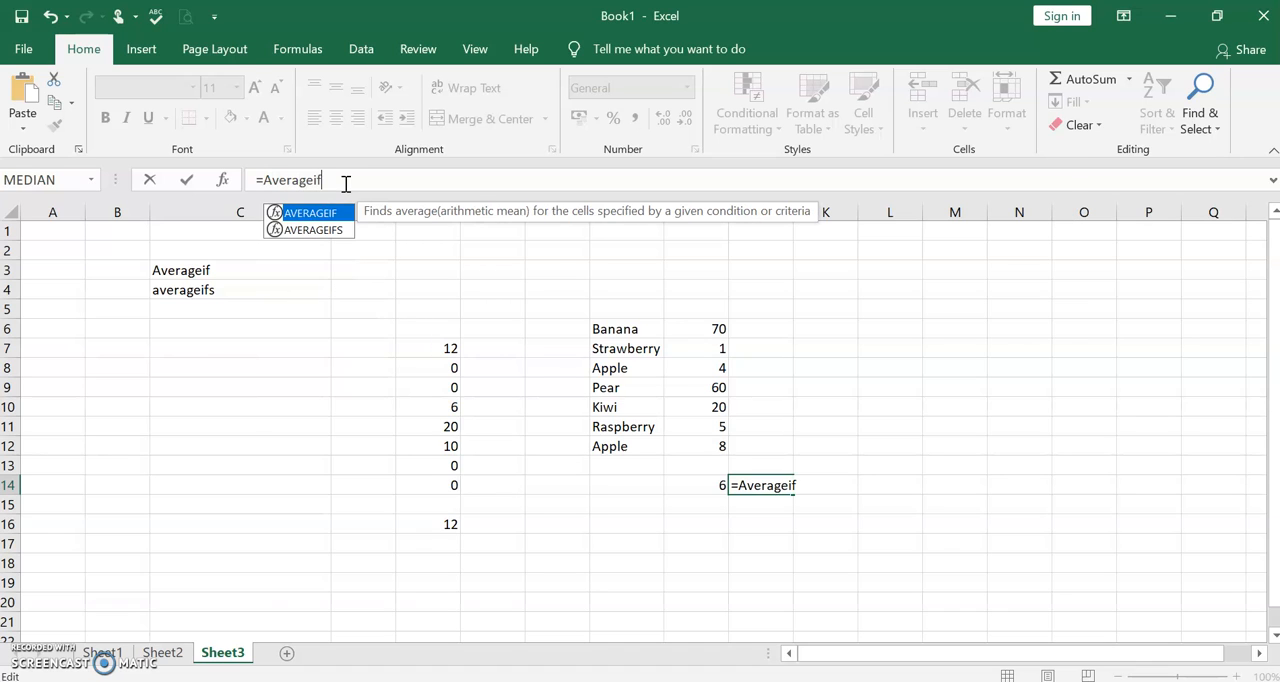
{"action": "type", "text": "("}
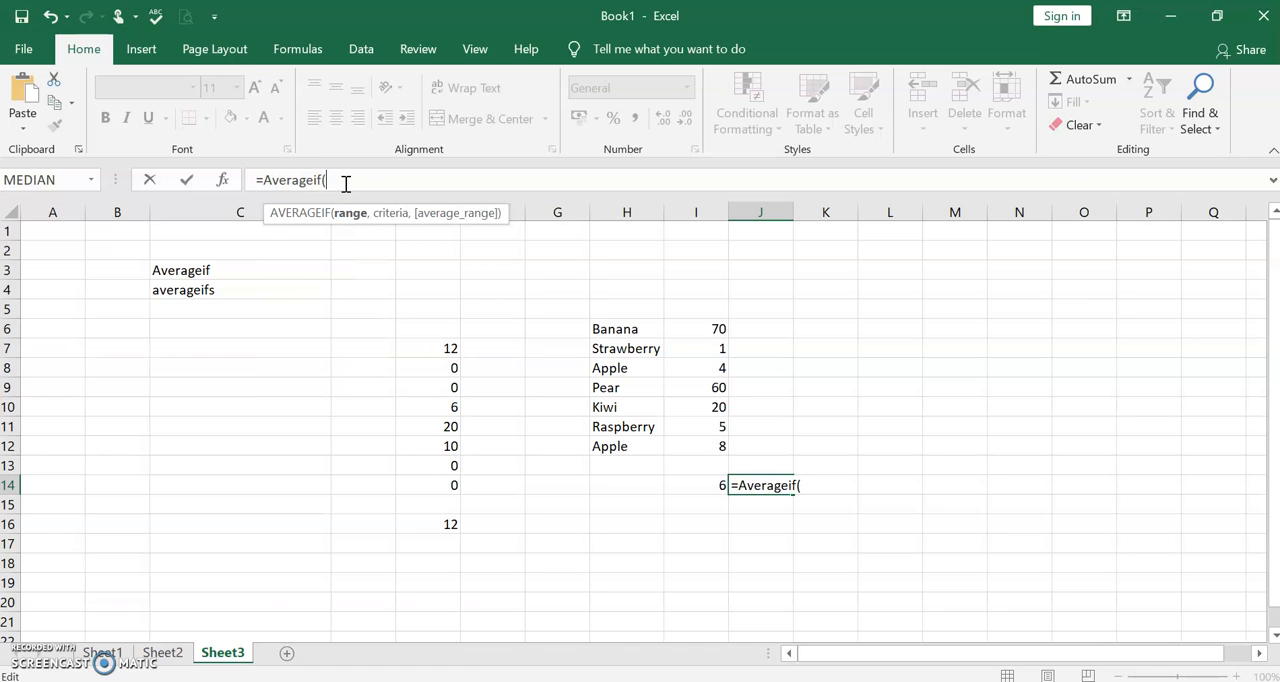
{"action": "type", "text": "h6:h"}
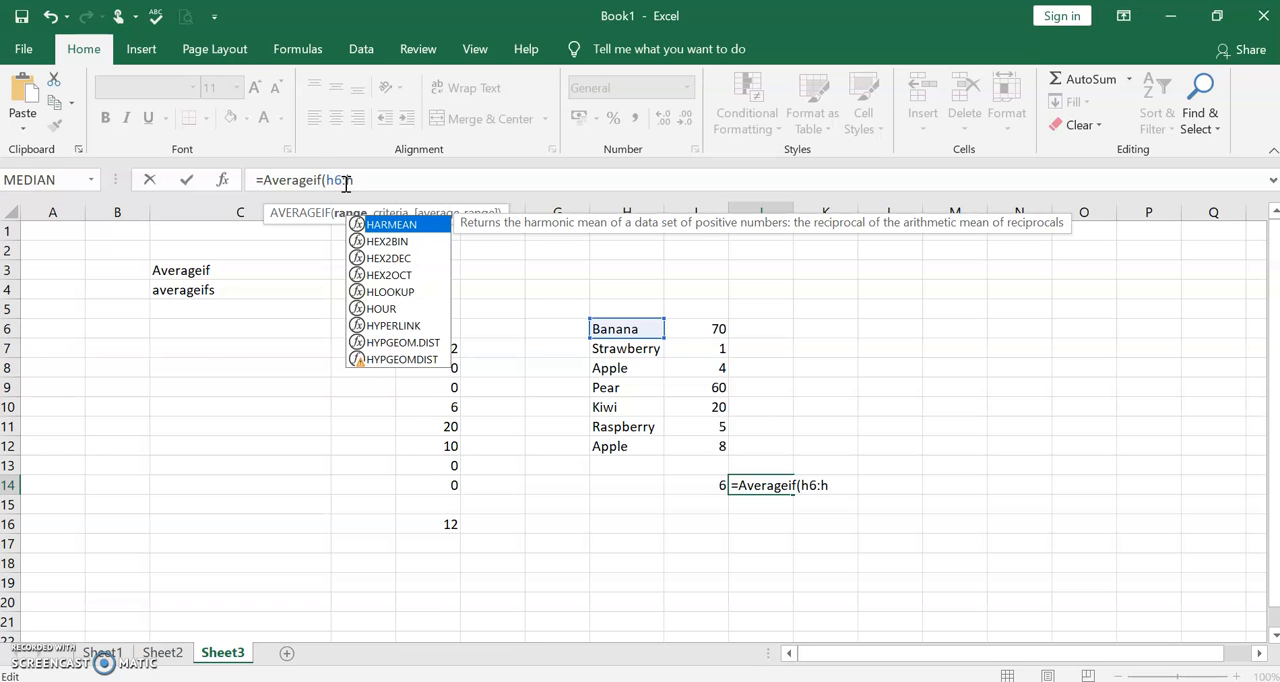
{"action": "type", "text": "12,"}
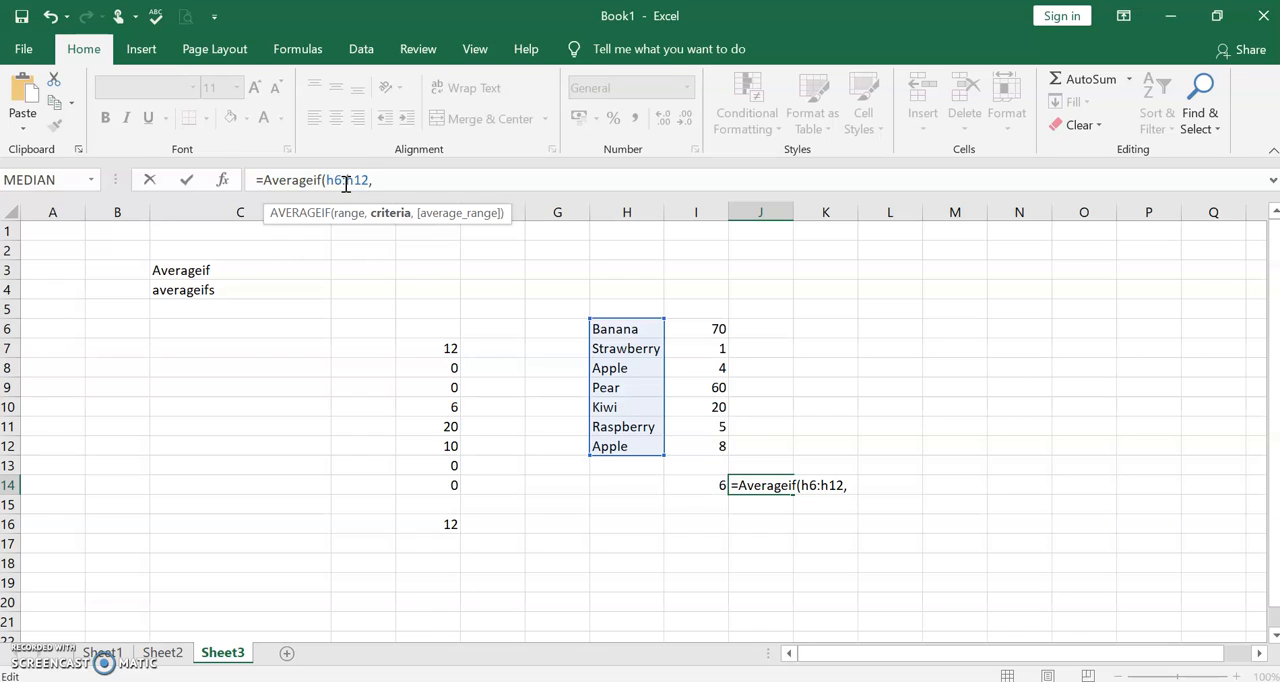
{"action": "type", "text": "\"<>Banan"}
- Add "<>Banana" as the criterion of the J14 formula to exclude bananas from the average
{"action": "key", "text": "BackSpace"}
{"action": "type", "text": "na"}
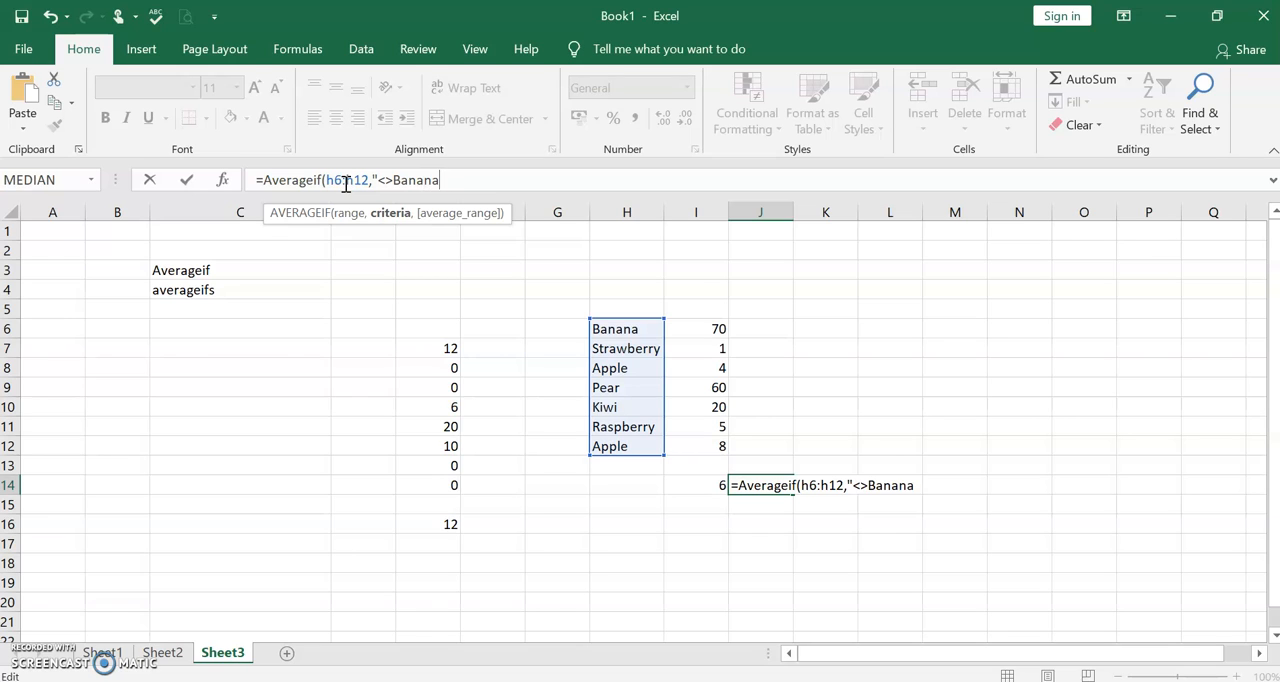
{"action": "type", "text": "\","}
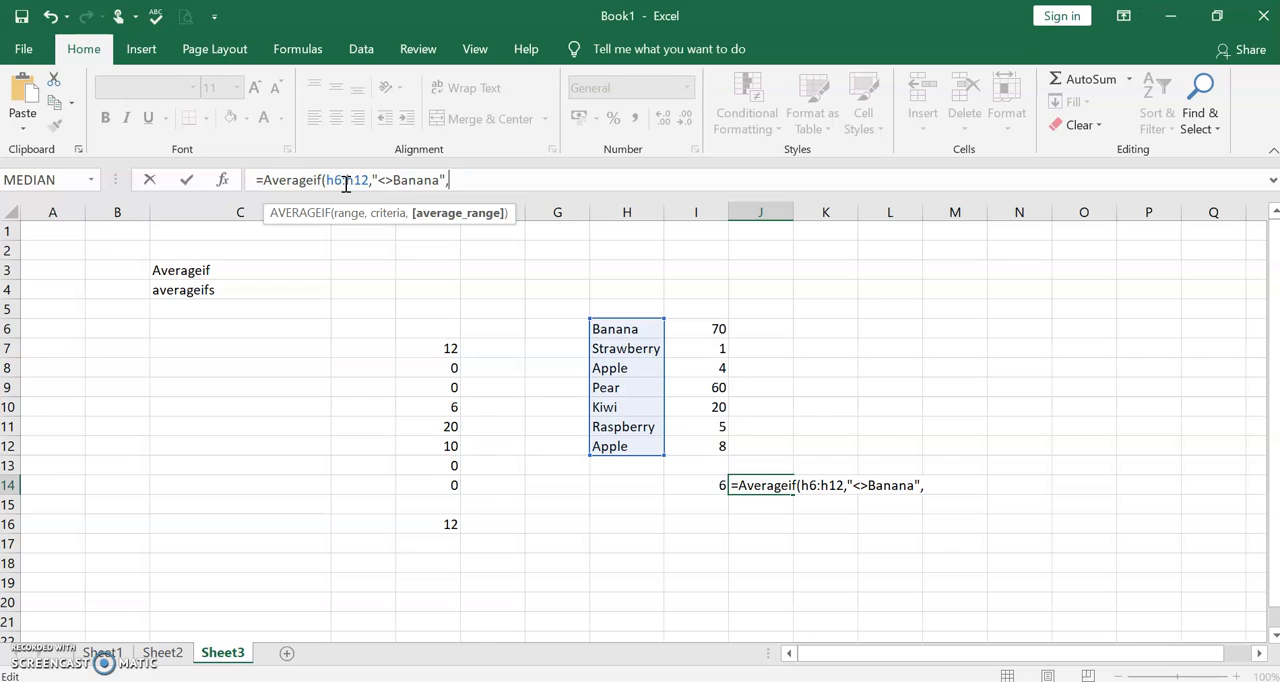
{"action": "type", "text": "i"}
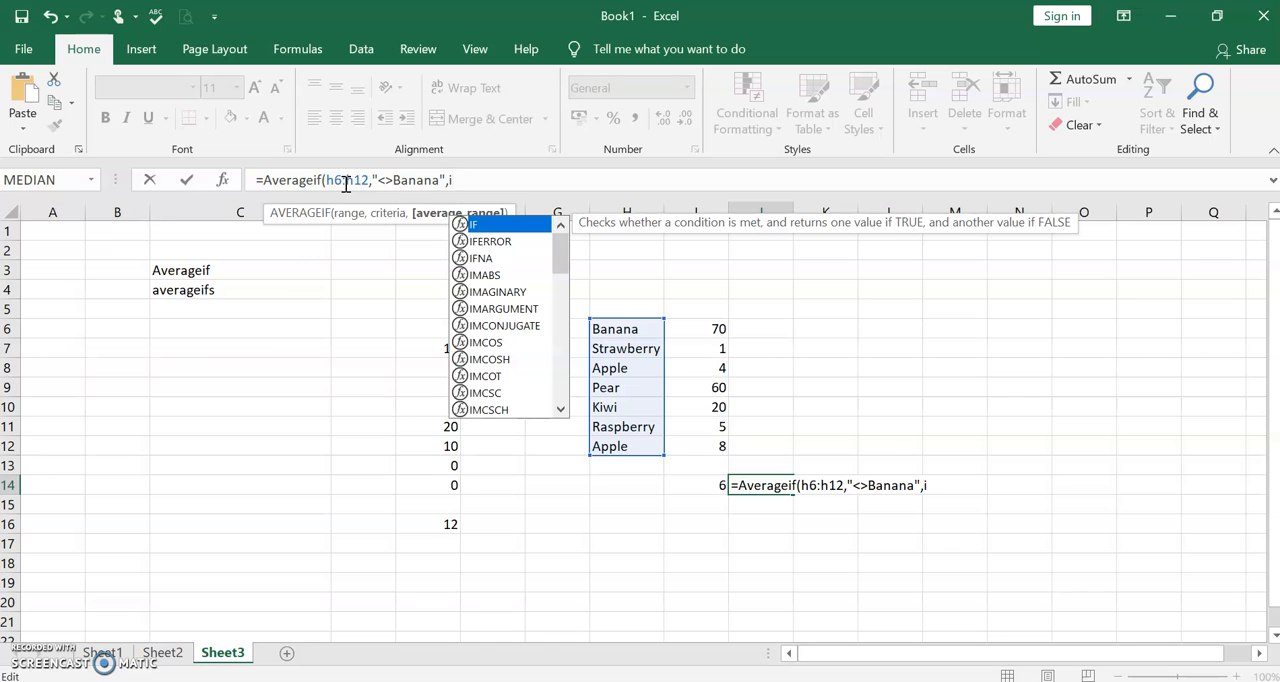
{"action": "type", "text": "6"}
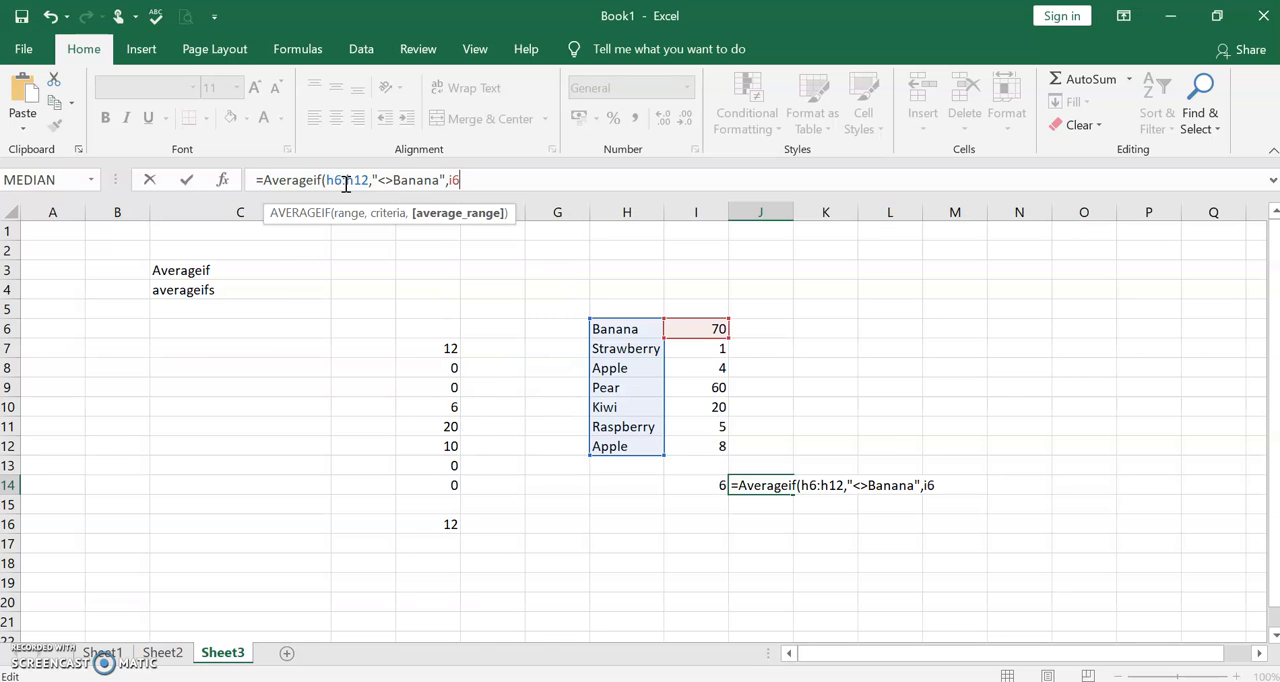
{"action": "type", "text": ":i"}
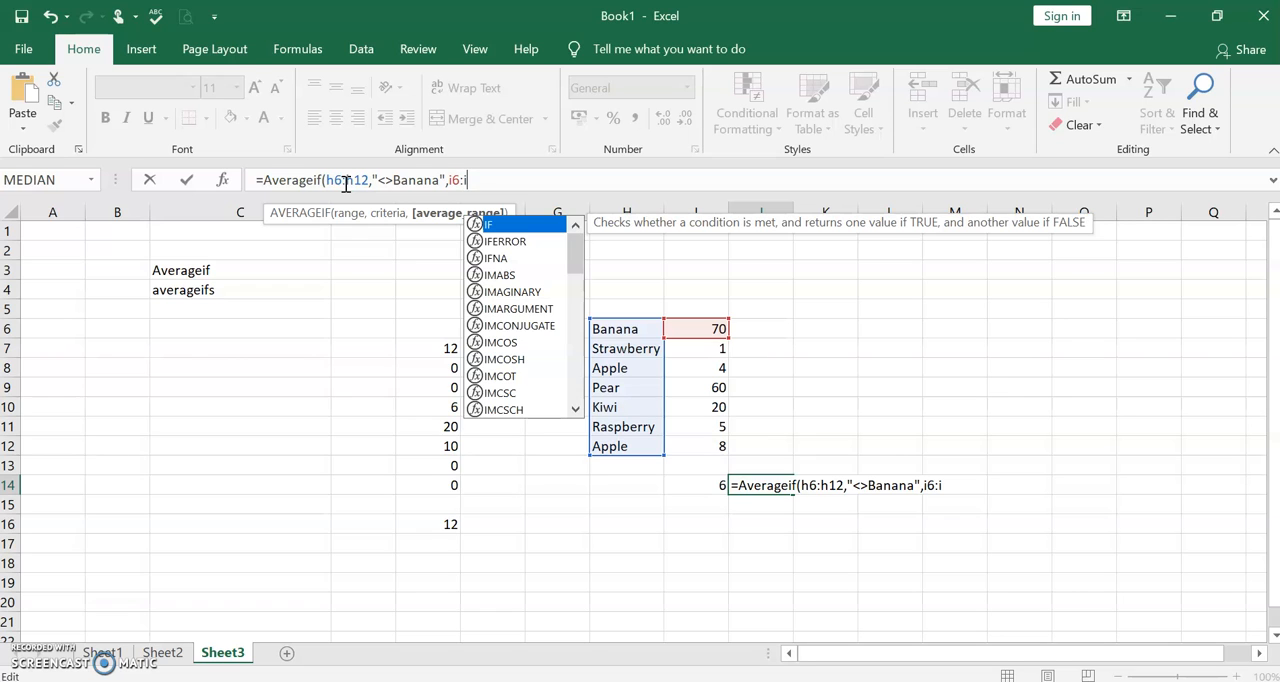
{"action": "type", "text": "12)"}
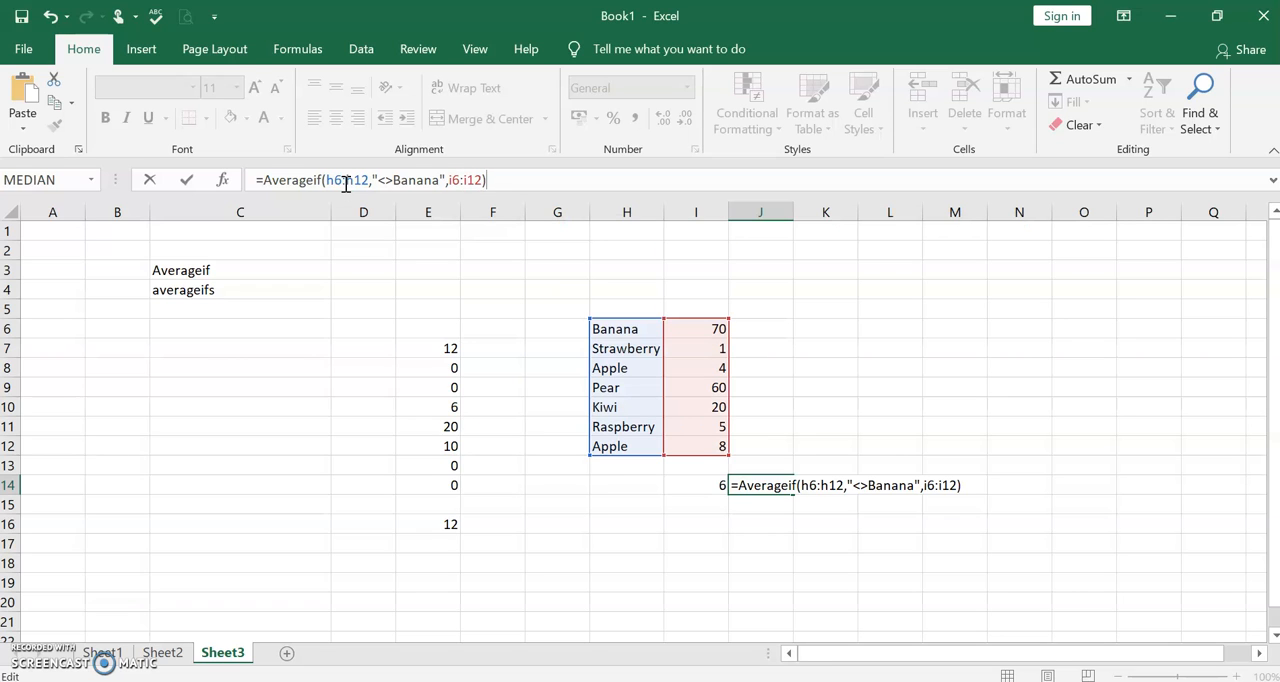
- Complete the J14 formula with the average range I6:I12, and check it against the average of the selected cells H7:I12
{"action": "key", "text": "Return"}
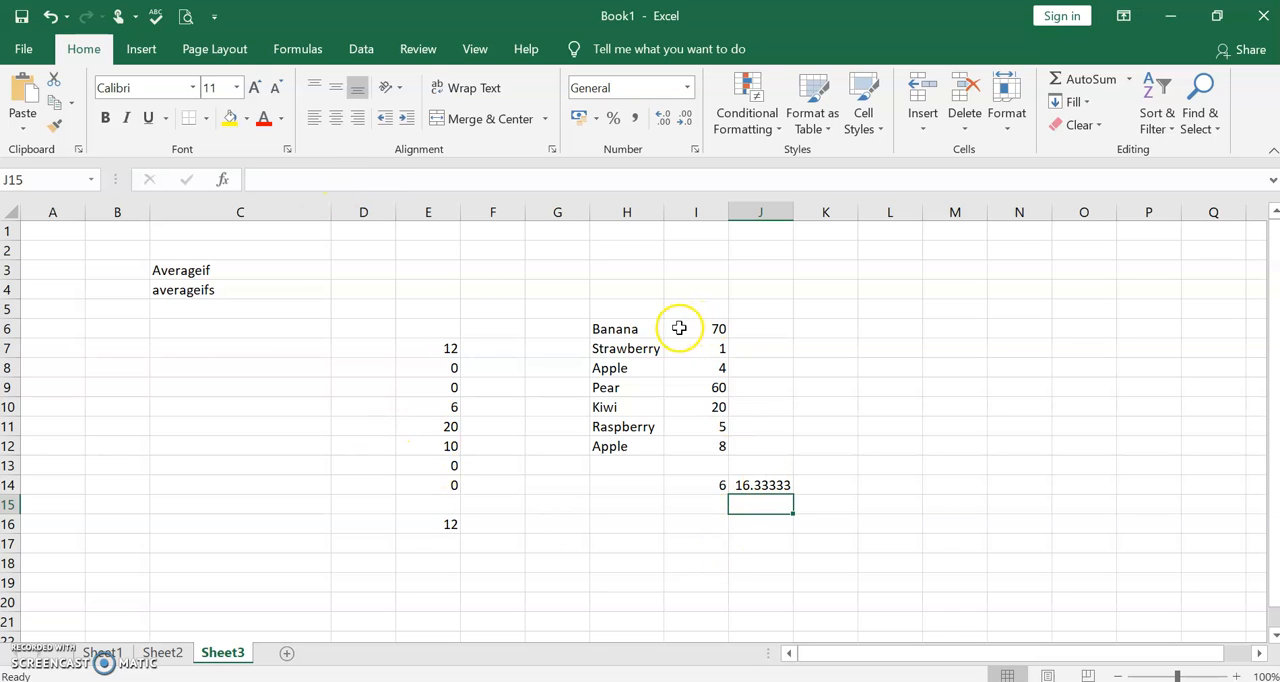
{"action": "left_click_drag", "start_coordinate": [648, 352], "coordinate": [696, 446]}
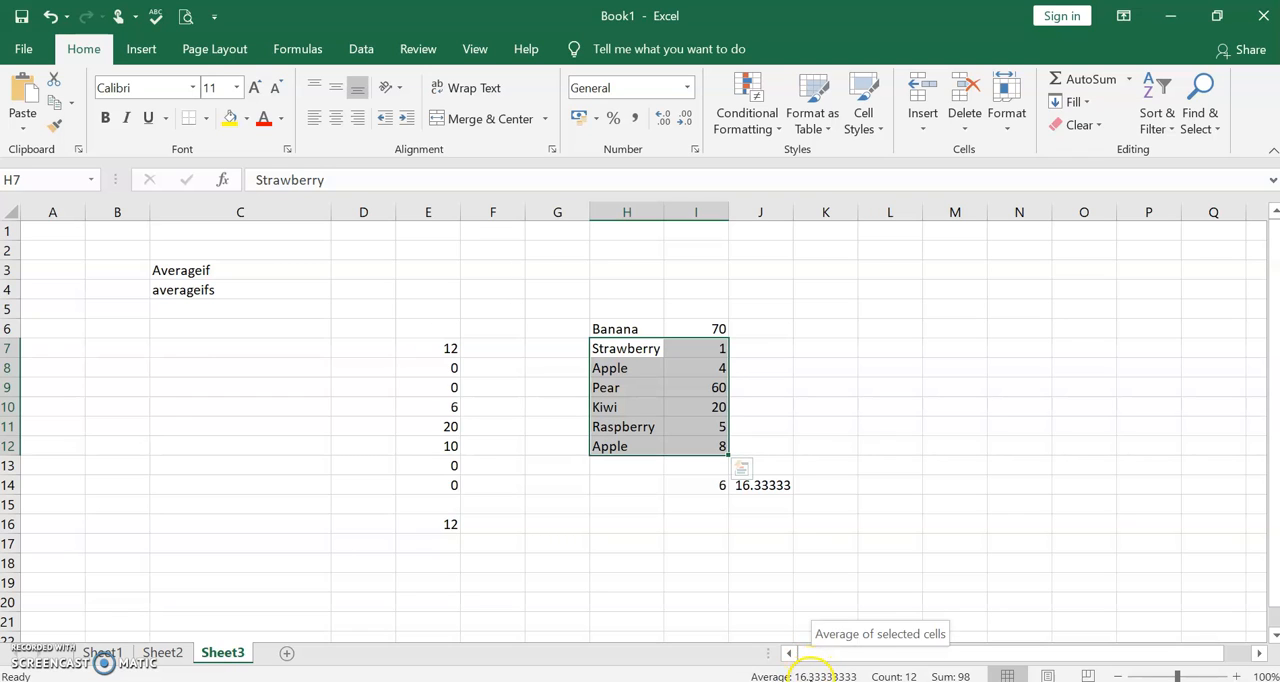
{"action": "left_click", "coordinate": [774, 485]}
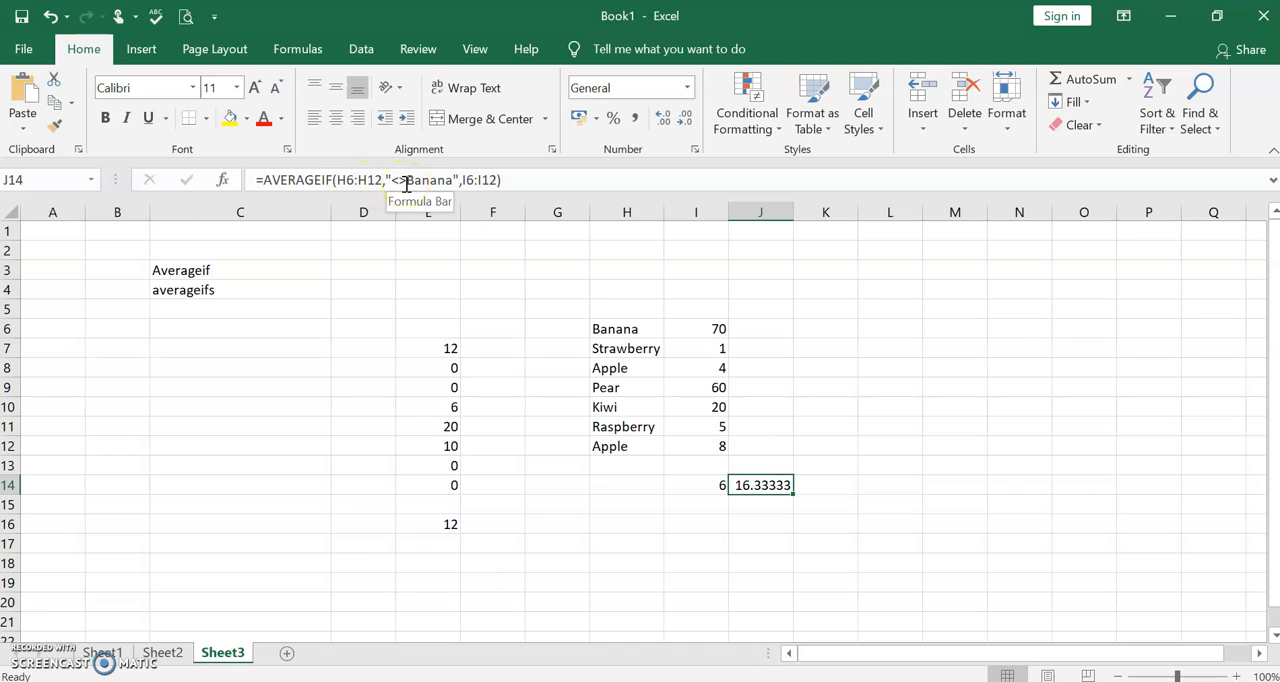
- Start an AVERAGEIF formula in cell K14 with H6:H12 as its criteria range
{"action": "left_click", "coordinate": [837, 485]}
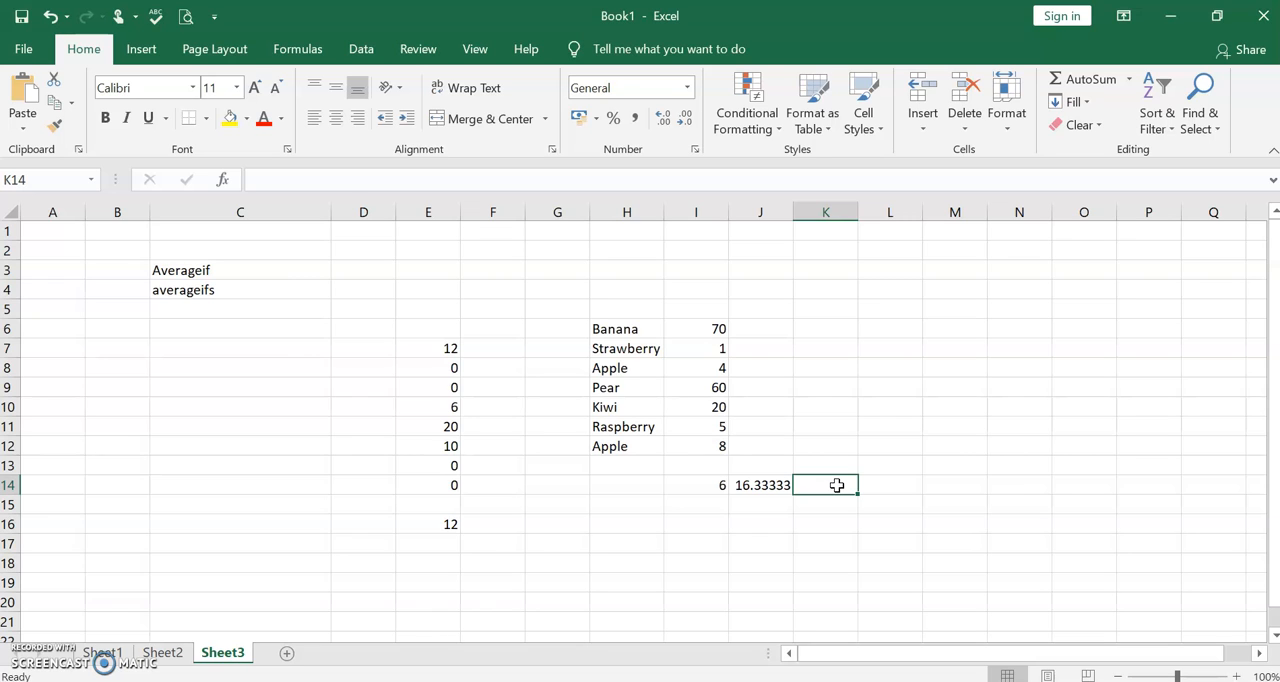
{"action": "type", "text": "="}
{"action": "left_click", "coordinate": [443, 187]}
{"action": "type", "text": "ave"}
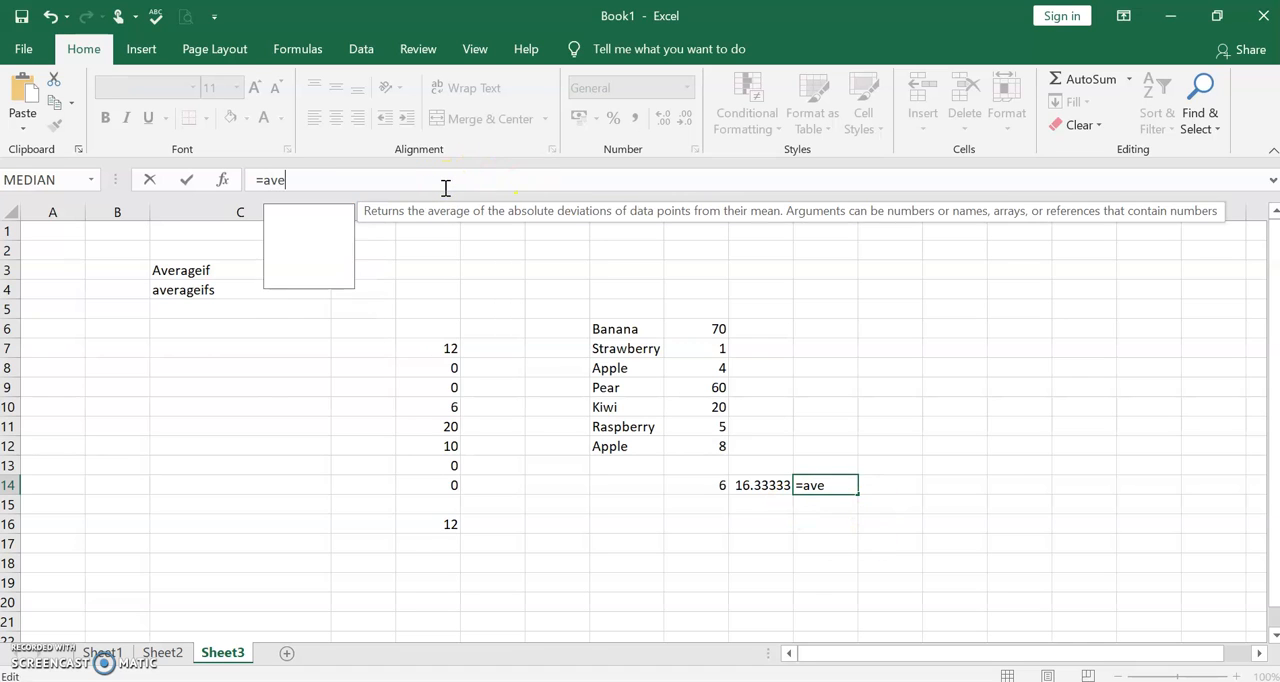
{"action": "type", "text": "rafeif"}
{"action": "key", "text": "BackSpace"}
{"action": "key", "text": "BackSpace"}
{"action": "key", "text": "BackSpace"}
{"action": "key", "text": "BackSpace"}
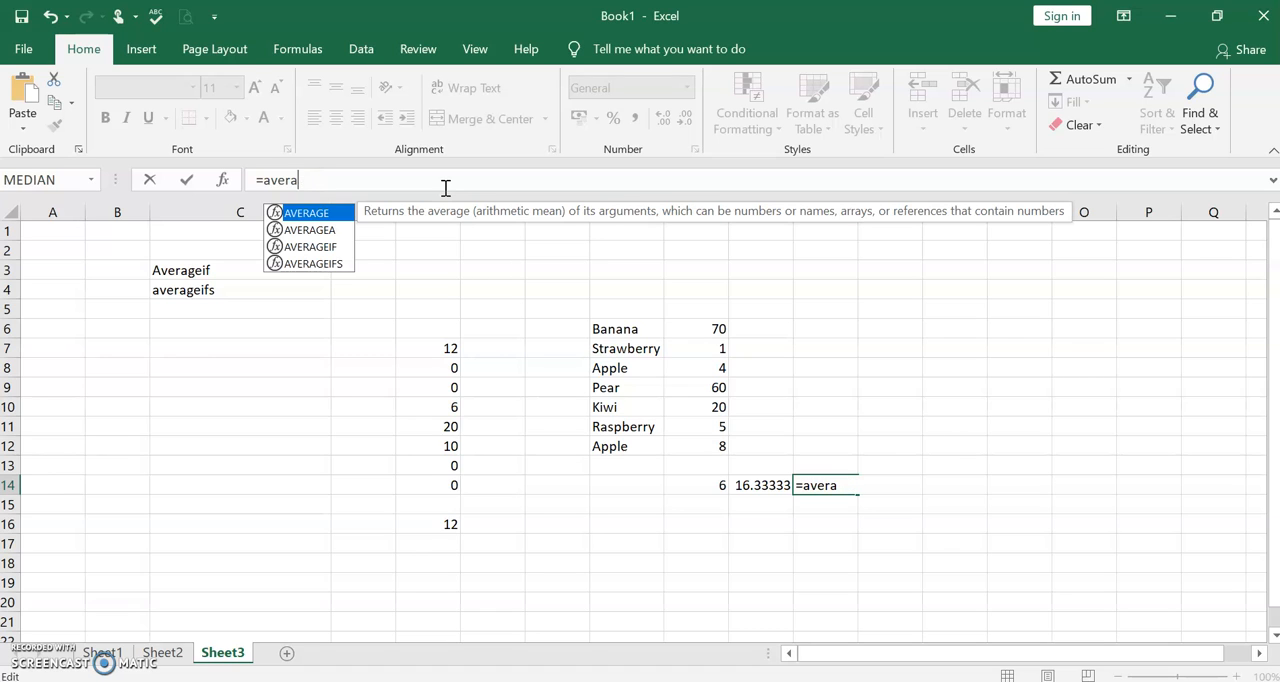
{"action": "type", "text": "geif("}
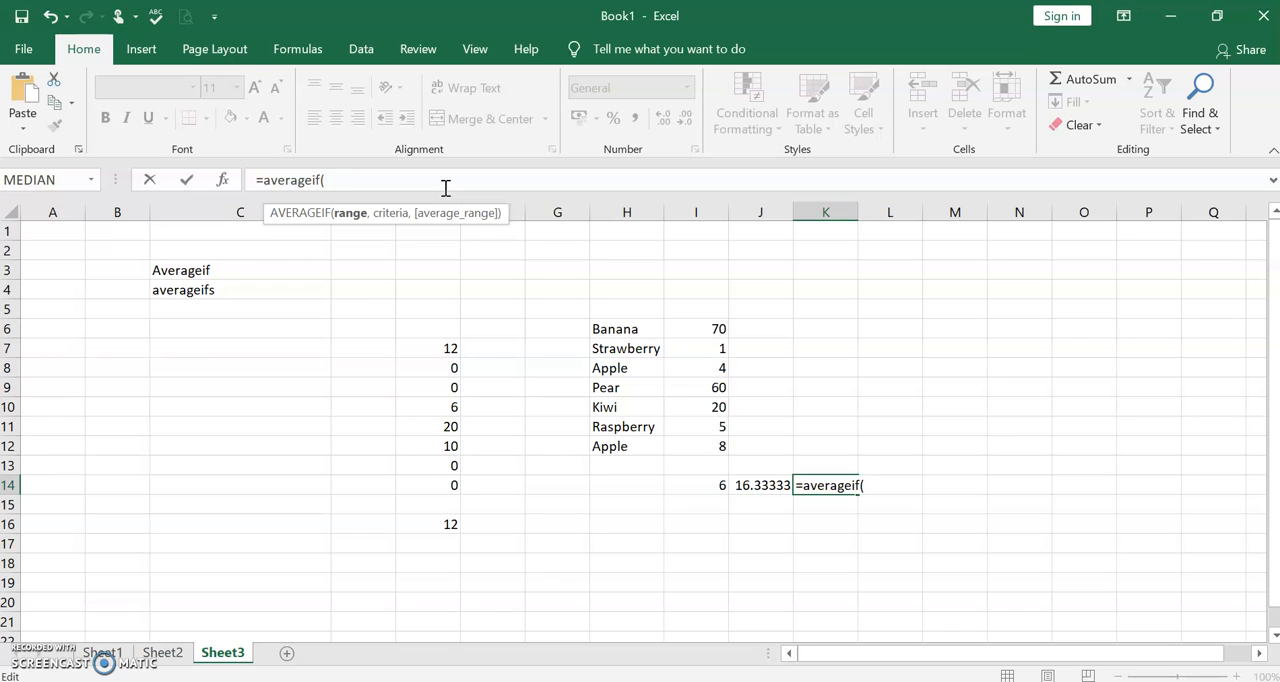
{"action": "type", "text": "h6"}
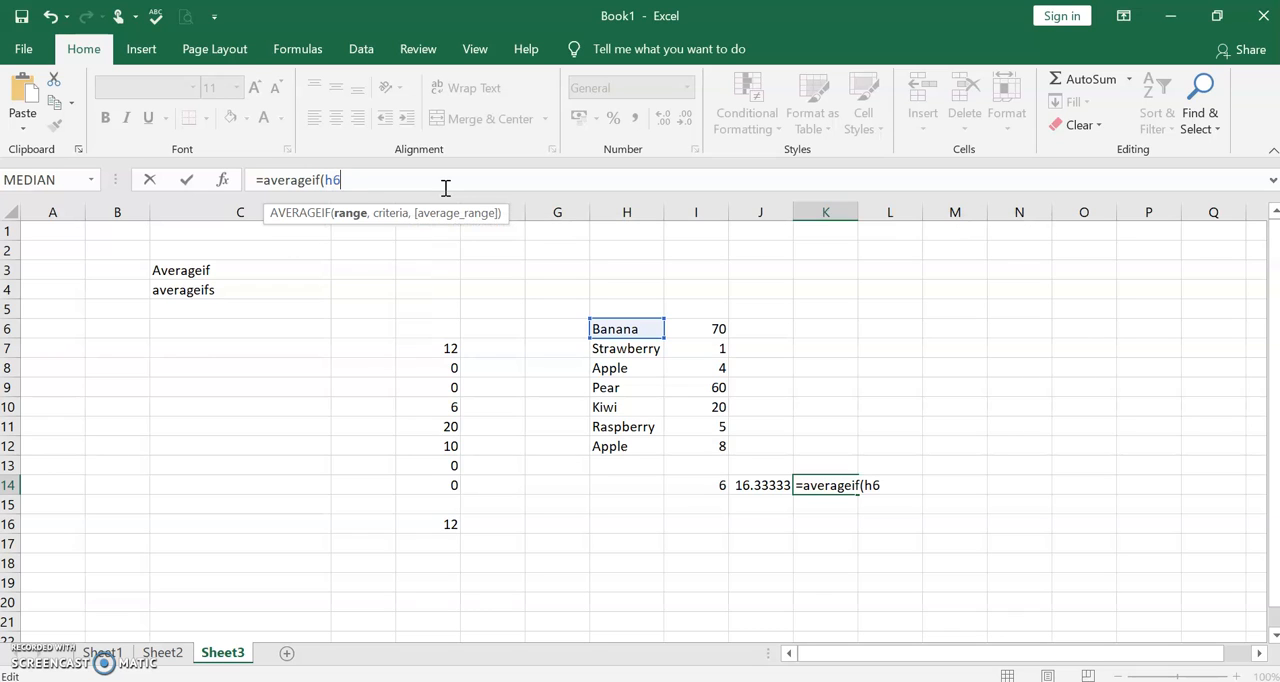
{"action": "type", "text": ":h12"}
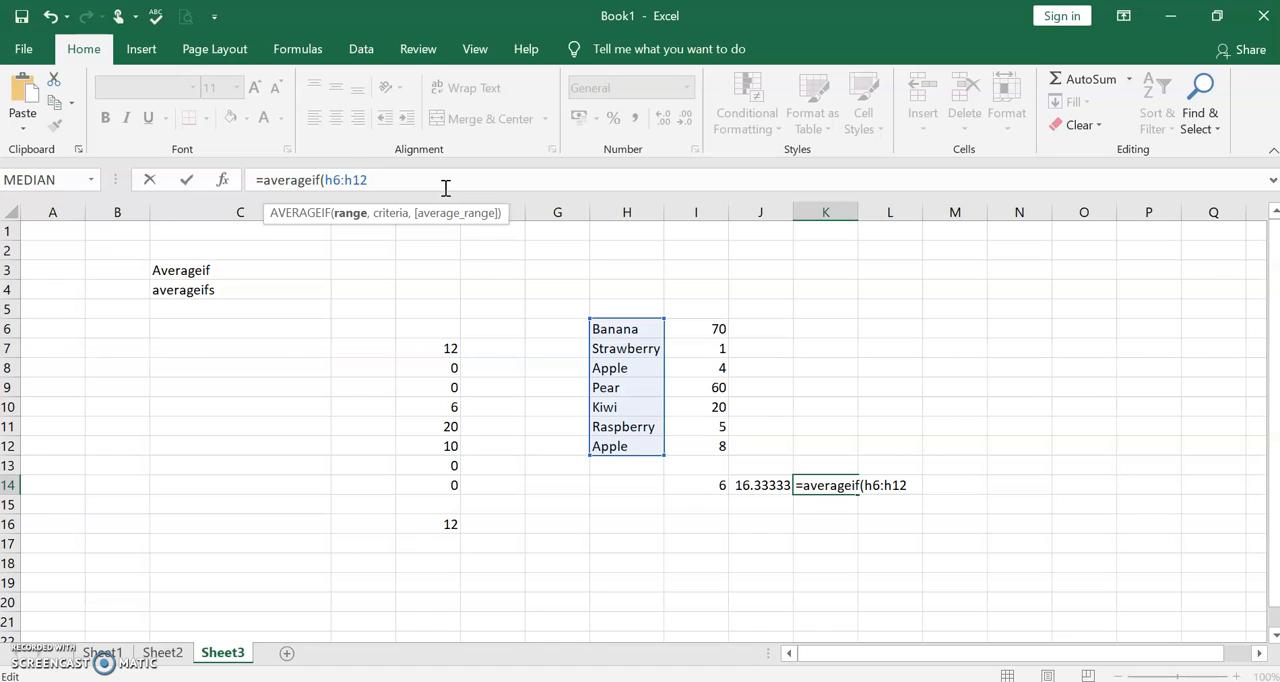
{"action": "type", "text": ","}
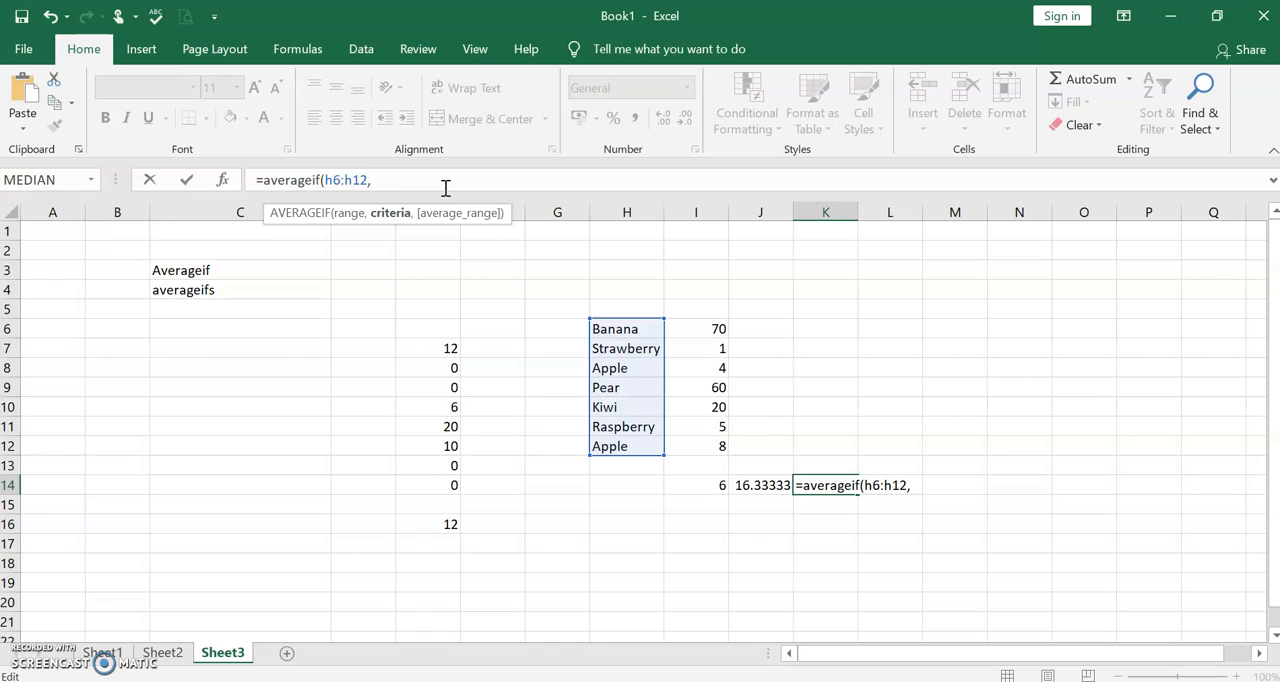
{"action": "type", "text": "\"*berry\","}
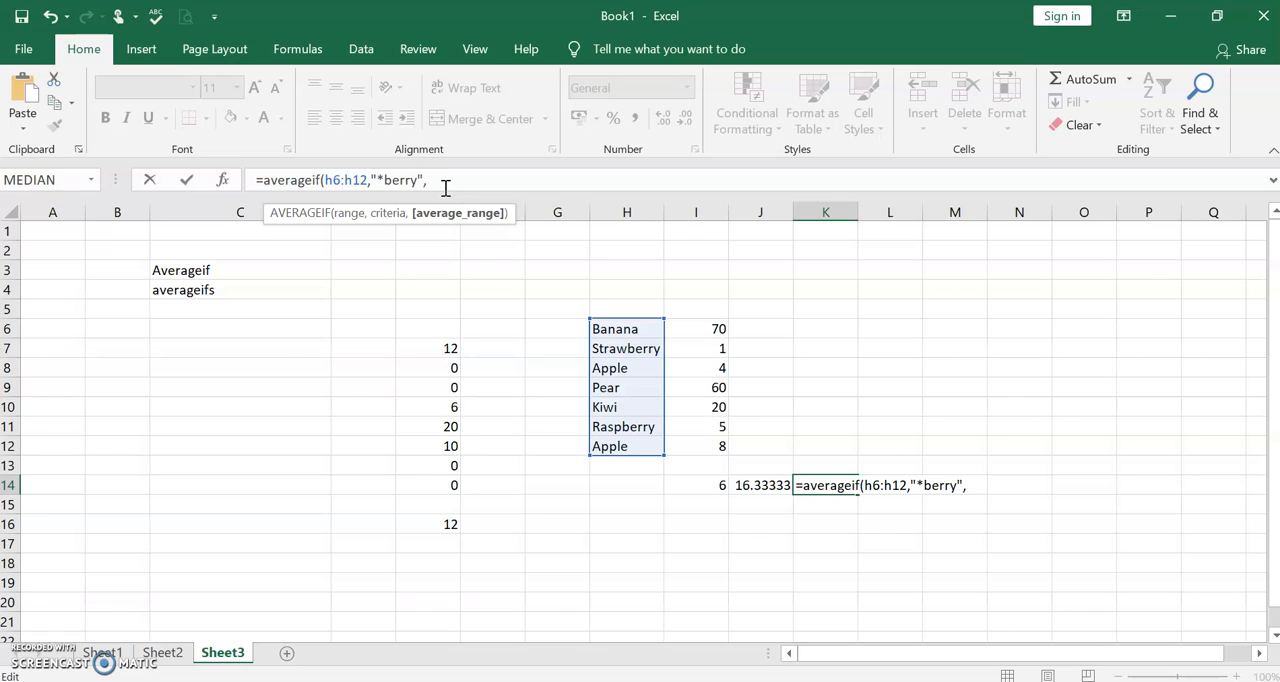
- Complete the K14 formula with the wildcard criterion "*berry" and the average range I6:I12
{"action": "type", "text": "i"}
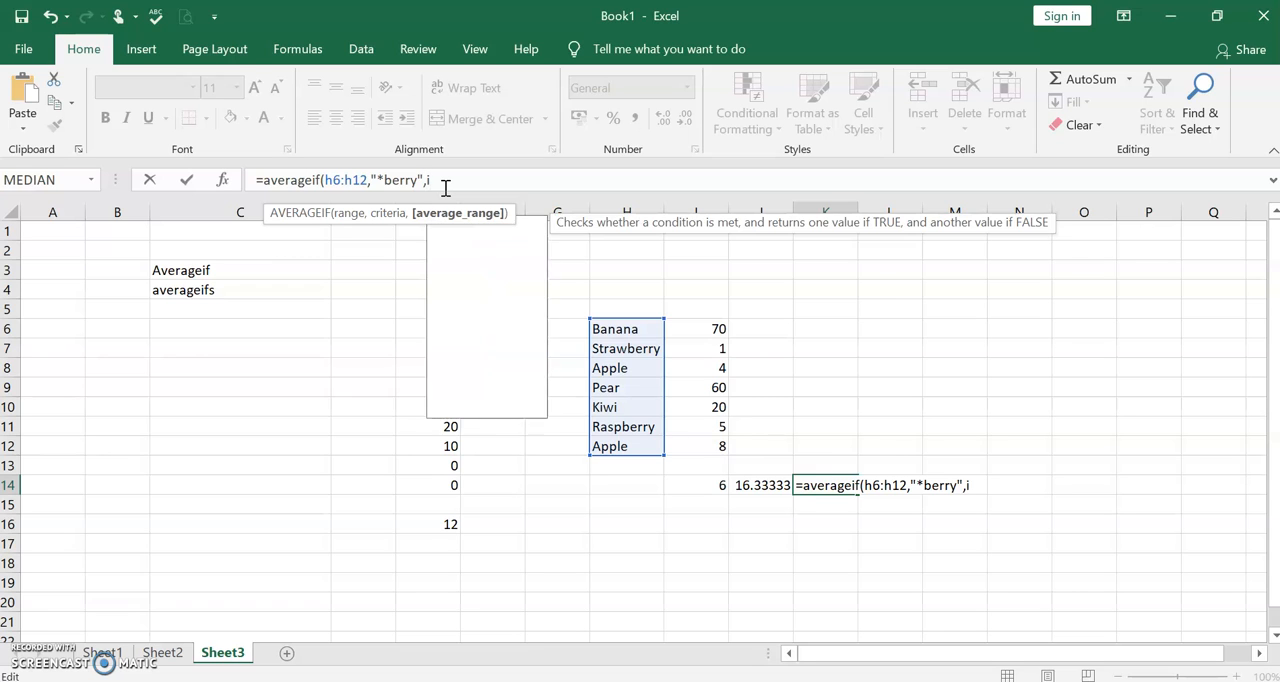
{"action": "type", "text": "6:i12)"}
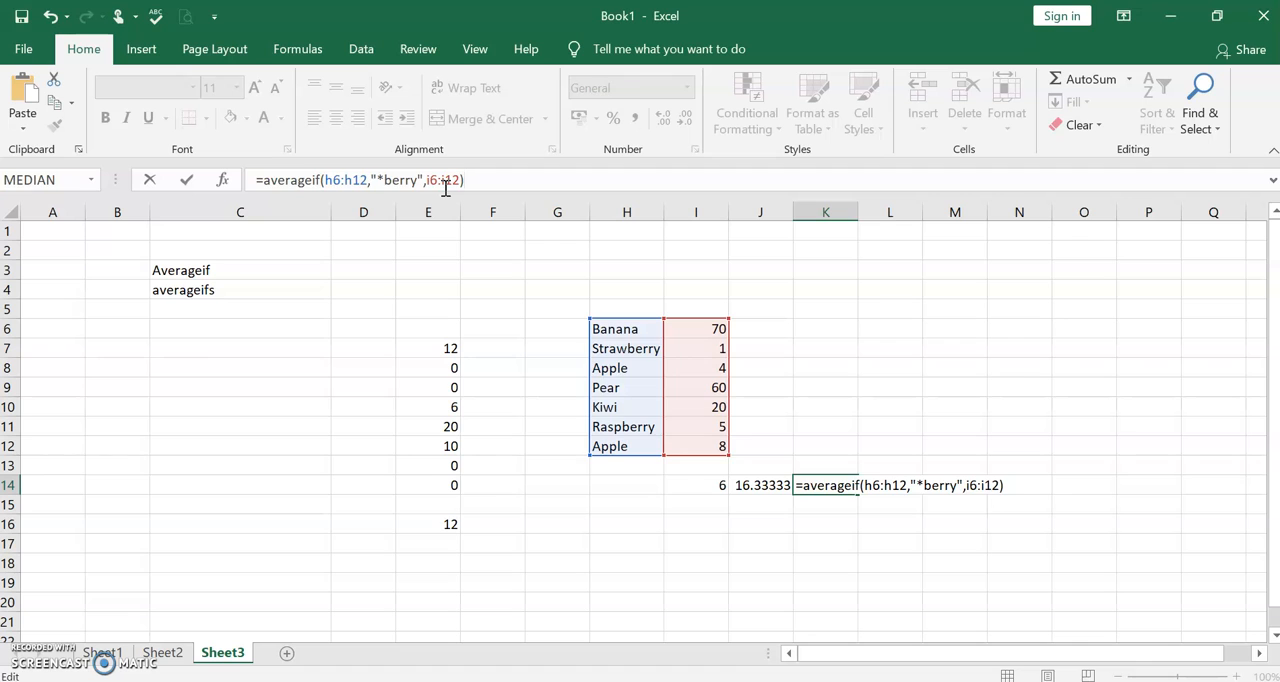
{"action": "key", "text": "Return"}
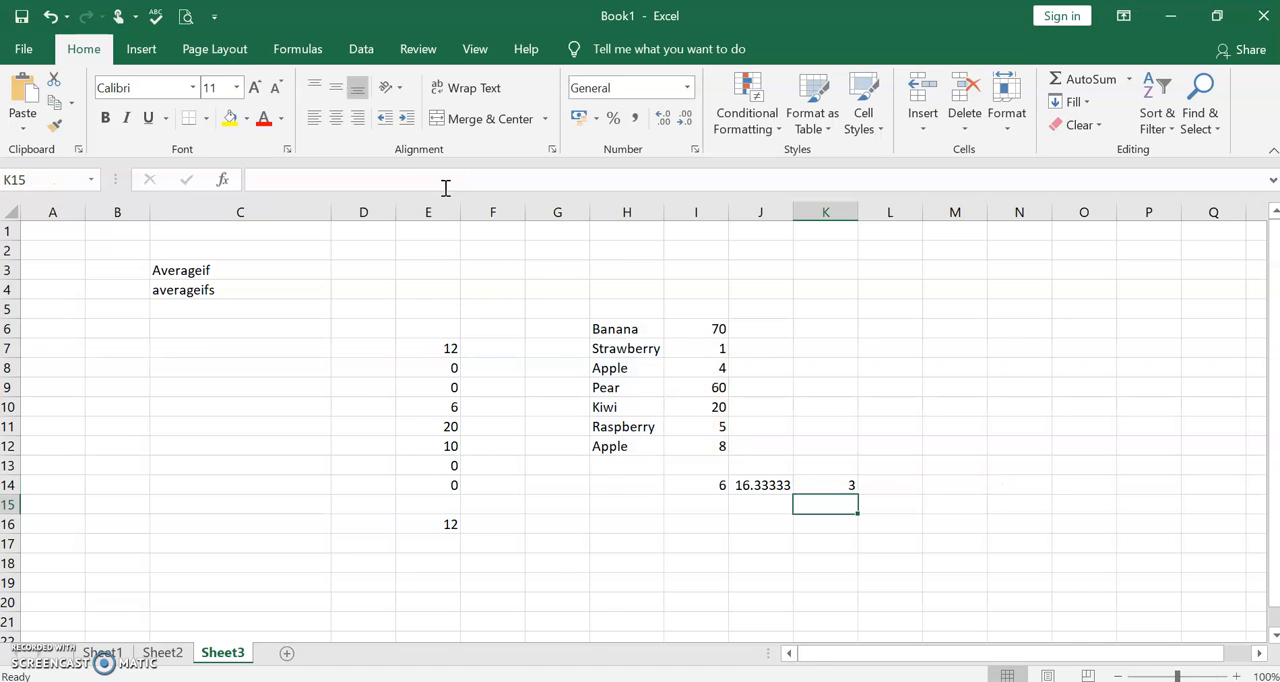
- Compare the strawberry and raspberry amounts in I7 and I11 with the formula in K14
{"action": "left_click", "coordinate": [837, 482]}
{"action": "left_click", "coordinate": [679, 355]}
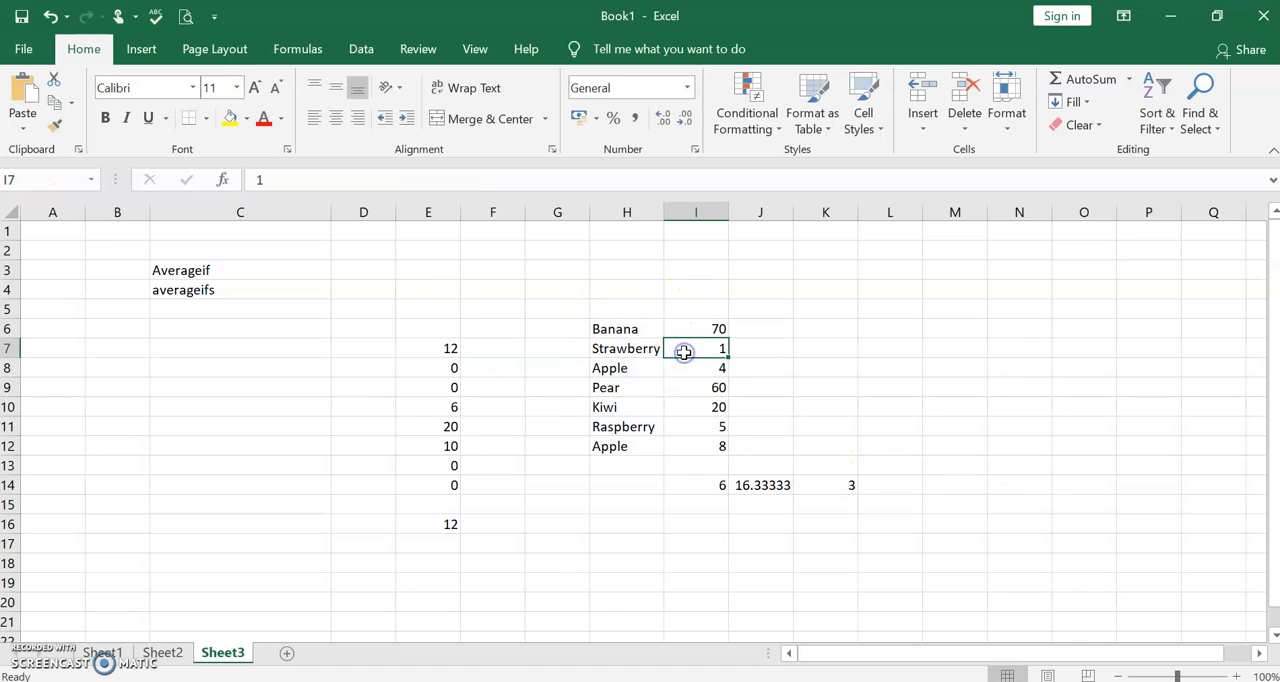
{"action": "left_click", "coordinate": [688, 434]}
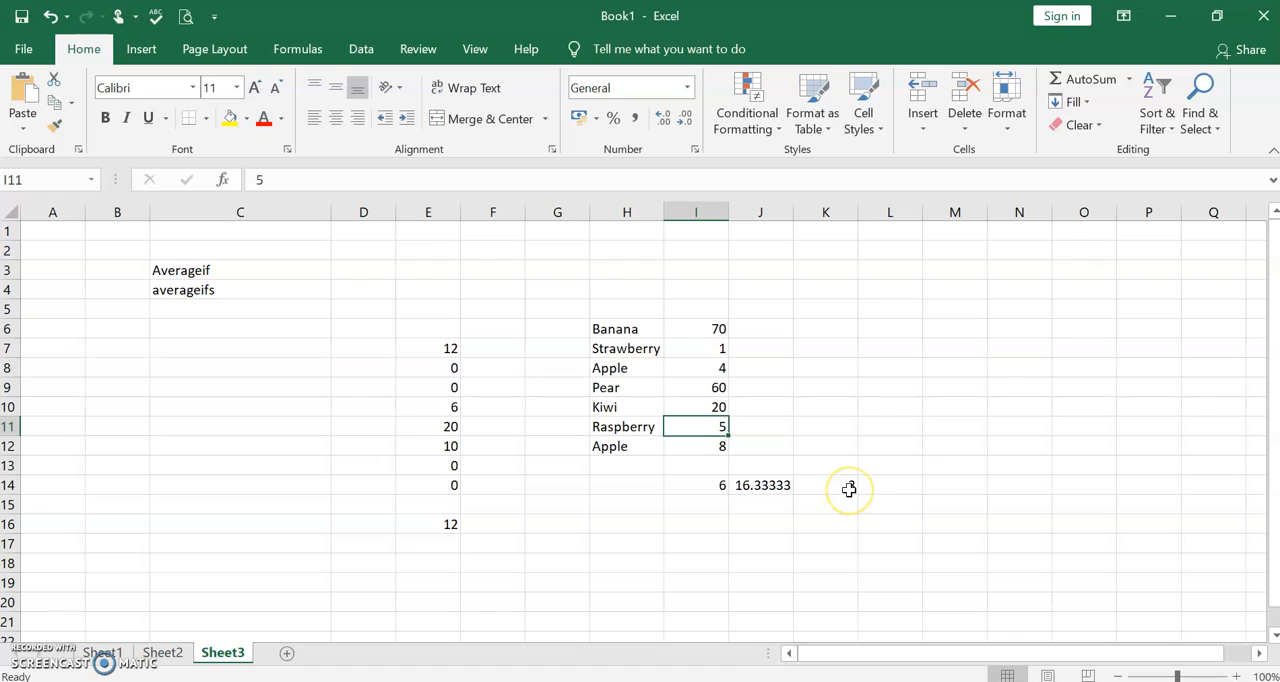
{"action": "left_click", "coordinate": [847, 486]}
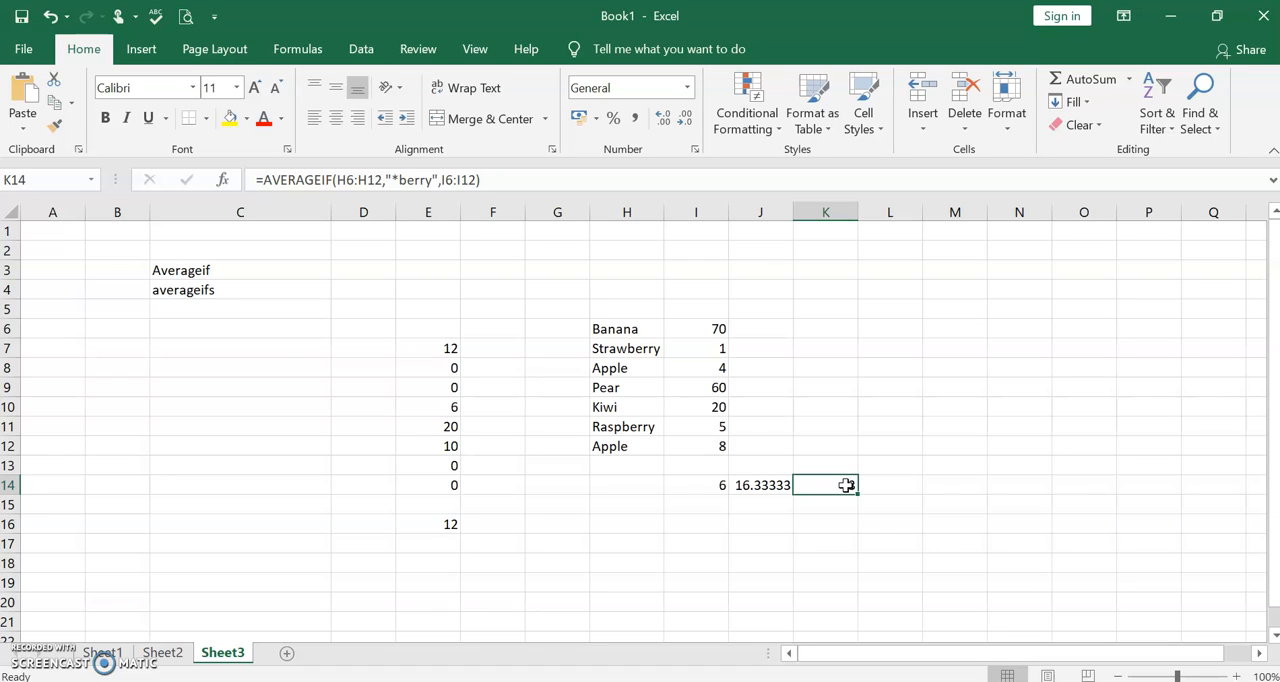
- Start an AVERAGEIF formula in cell L14 with H6:H12 as its criteria range
{"action": "left_click", "coordinate": [897, 487]}
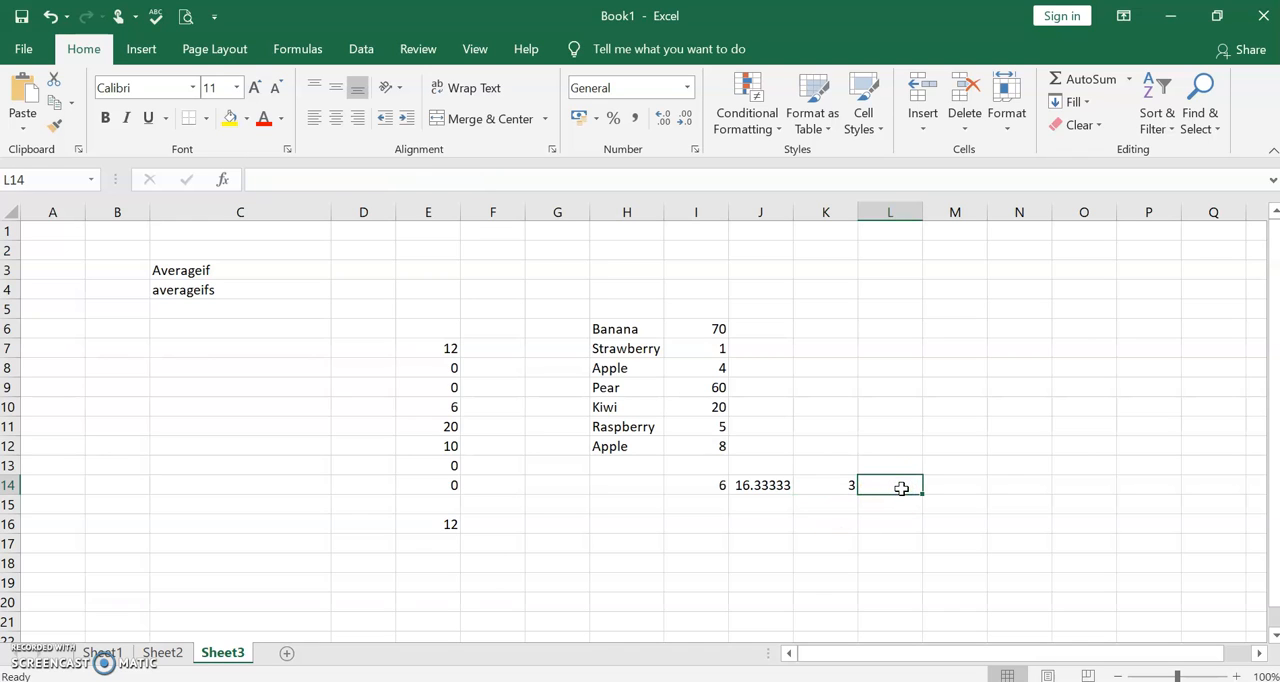
{"action": "type", "text": "="}
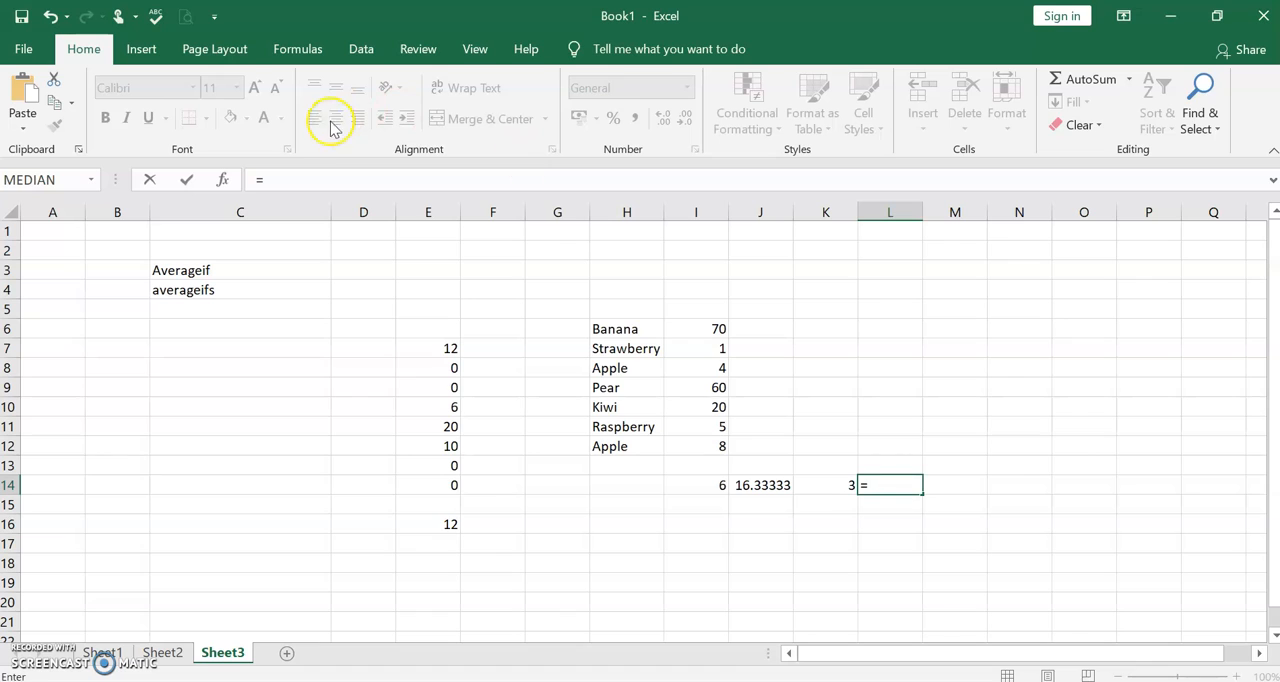
{"action": "left_click", "coordinate": [323, 183]}
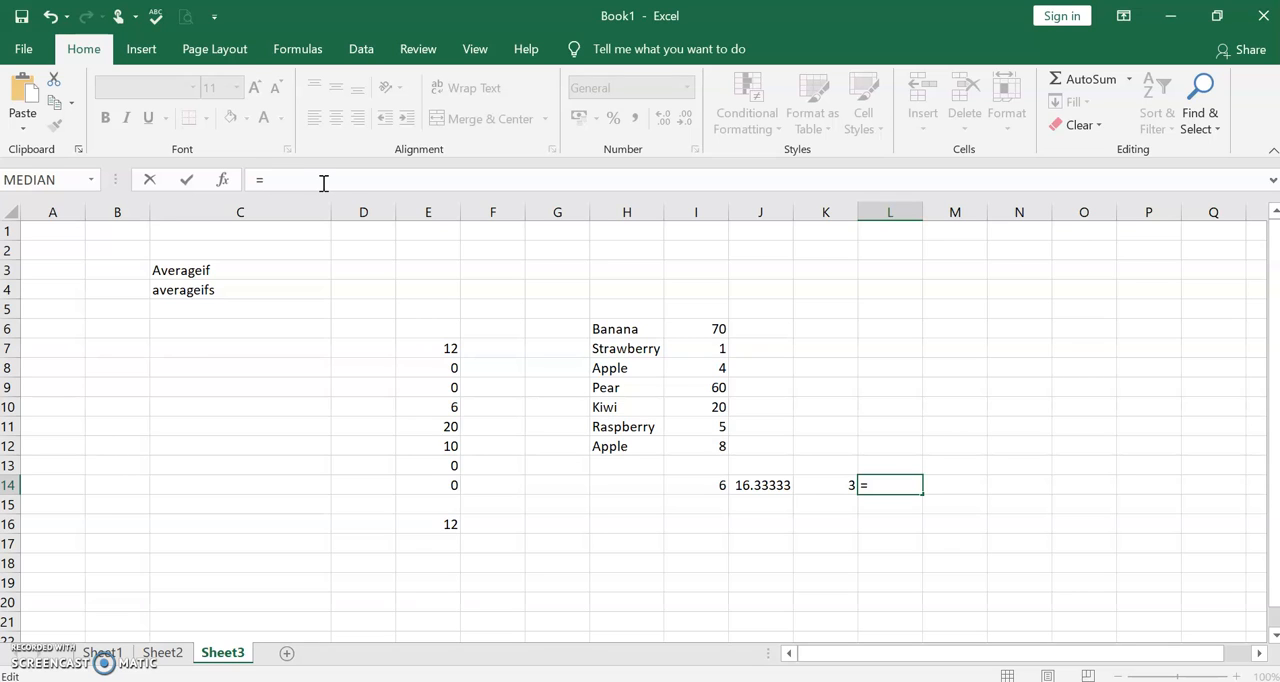
{"action": "type", "text": "Averageif("}
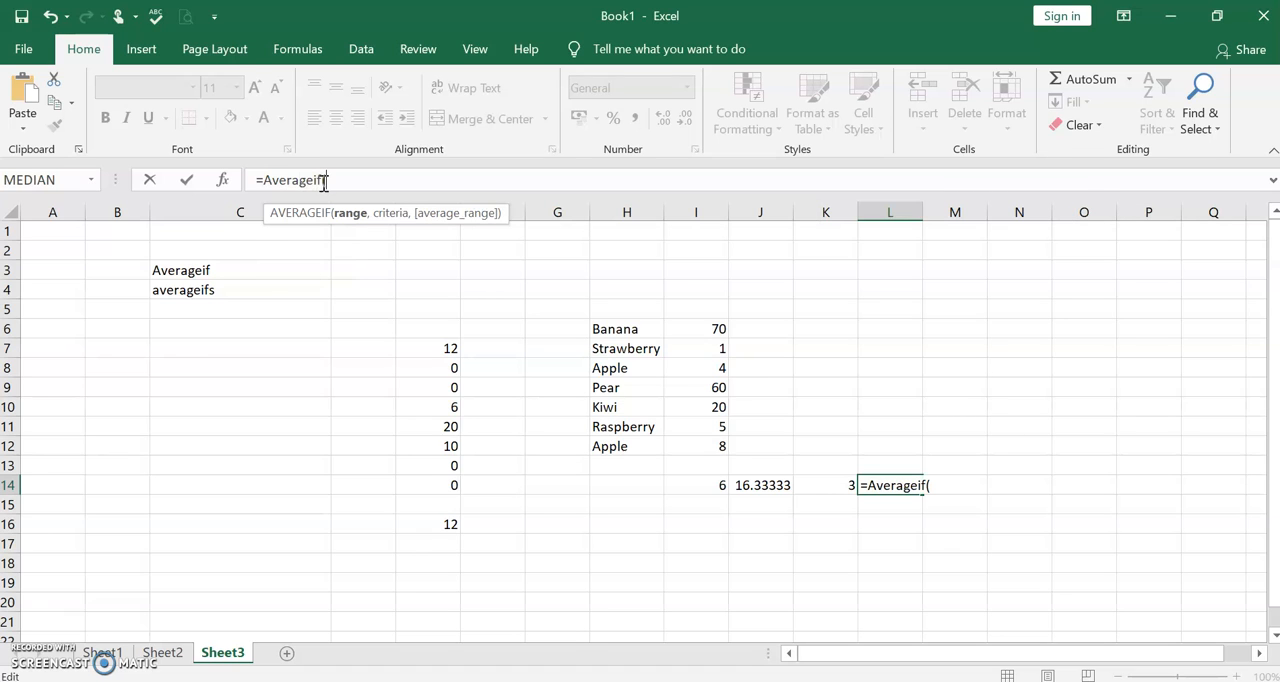
{"action": "type", "text": "h6:nh"}
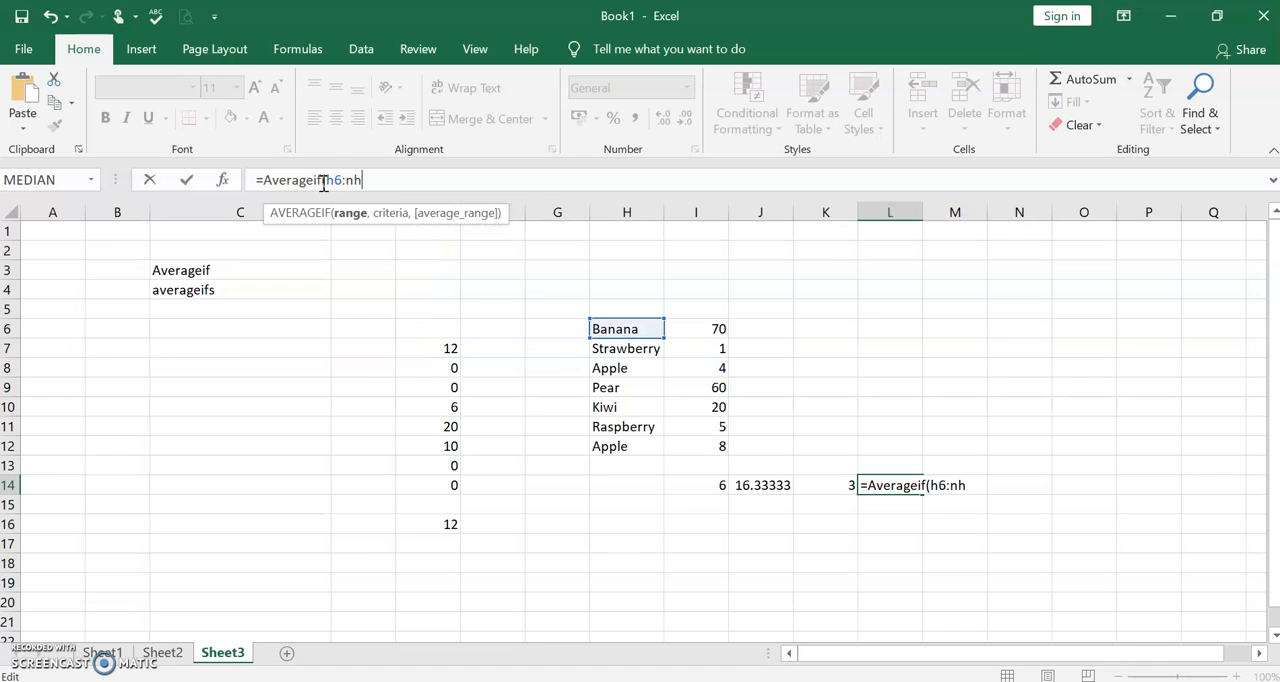
{"action": "type", "text": "1"}
{"action": "key", "text": "BackSpace"}
{"action": "key", "text": "BackSpace"}
{"action": "key", "text": "BackSpace"}
{"action": "type", "text": "h12"}
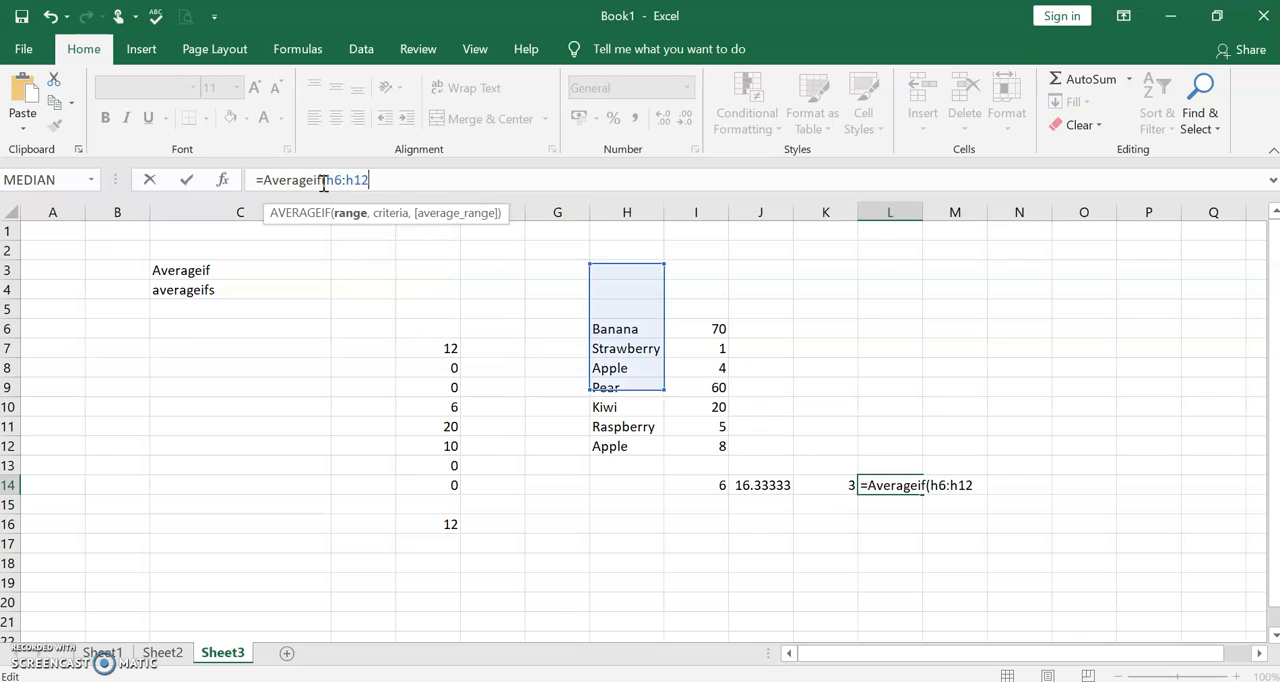
{"action": "type", "text": ","}
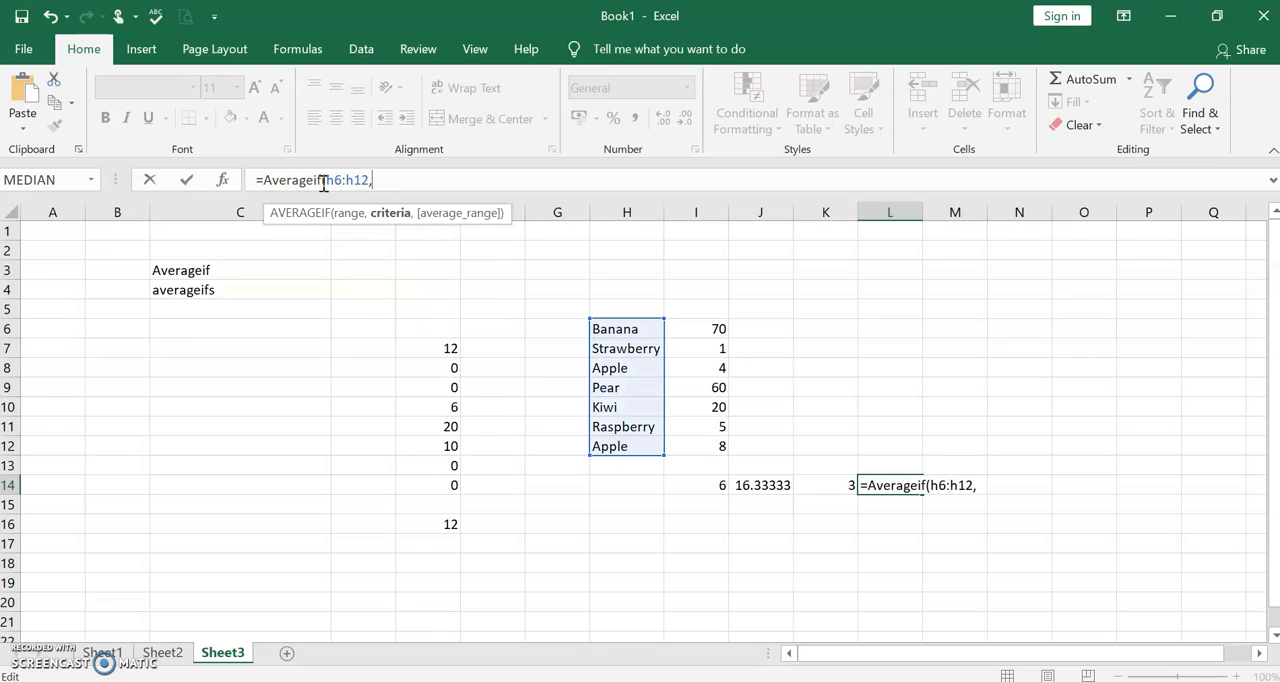
{"action": "type", "text": "\""}
- Complete the L14 formula with the four-character wildcard criterion "????" and the average range I6:I12
{"action": "type", "text": "????\","}
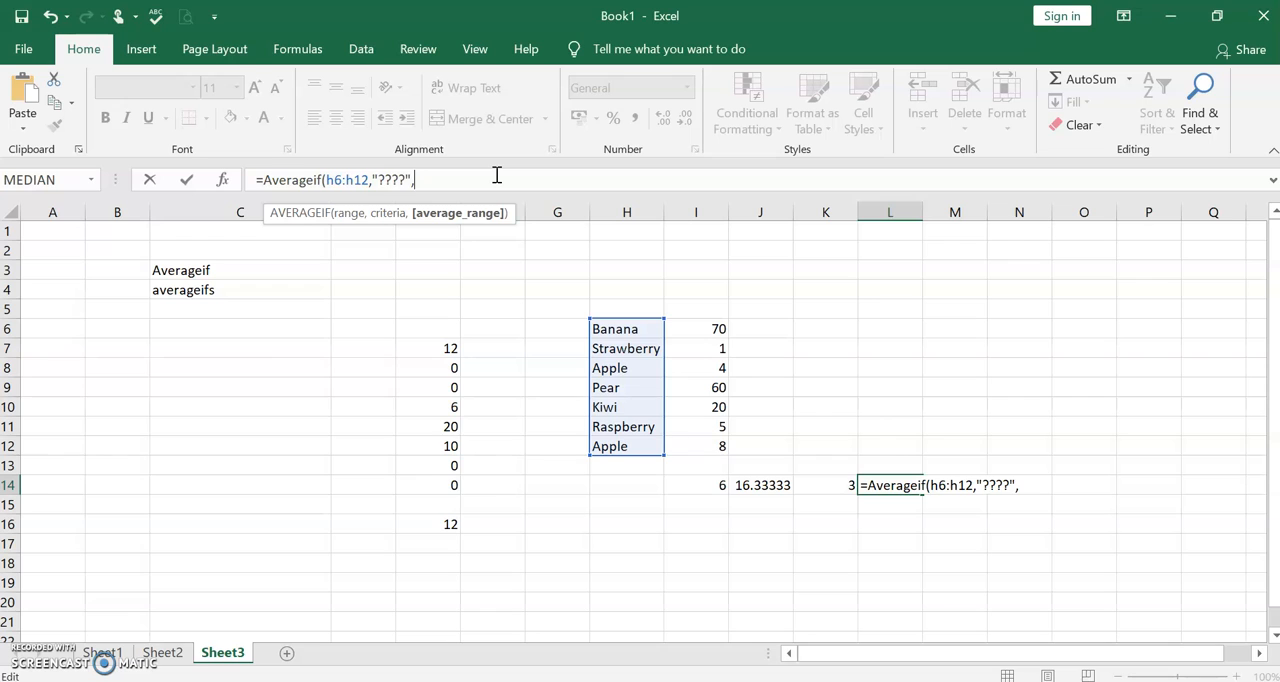
{"action": "type", "text": "i"}
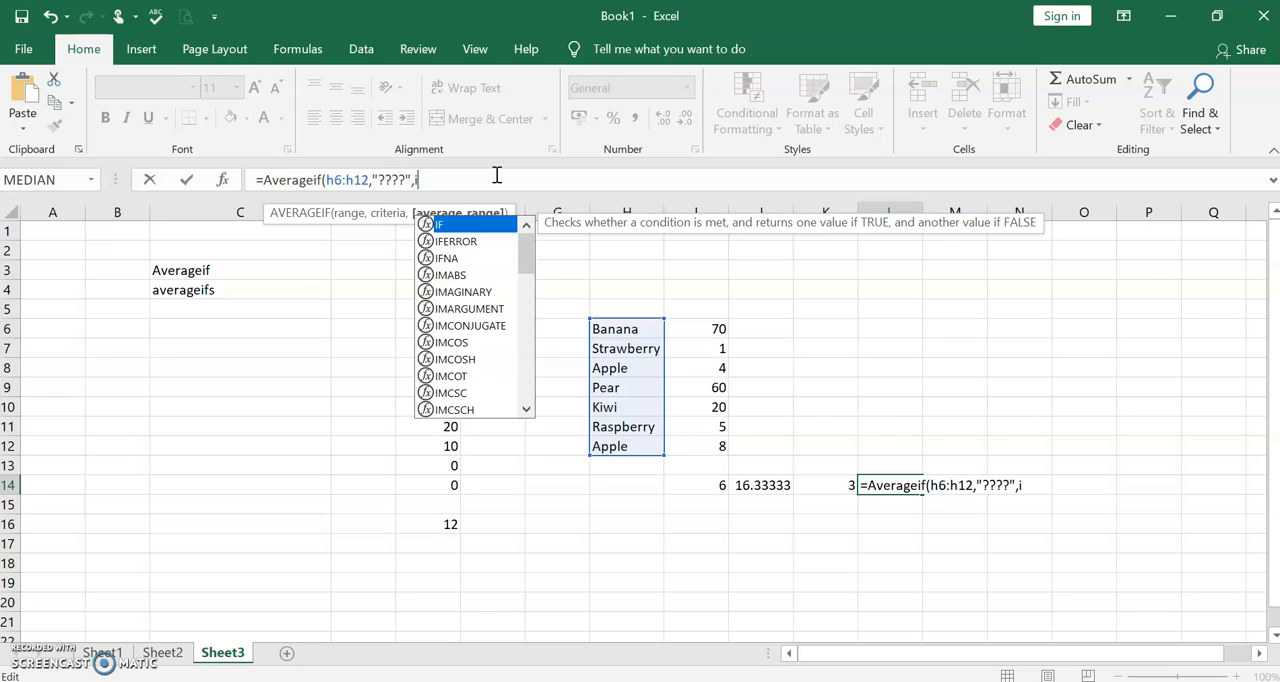
{"action": "type", "text": "6:i12"}
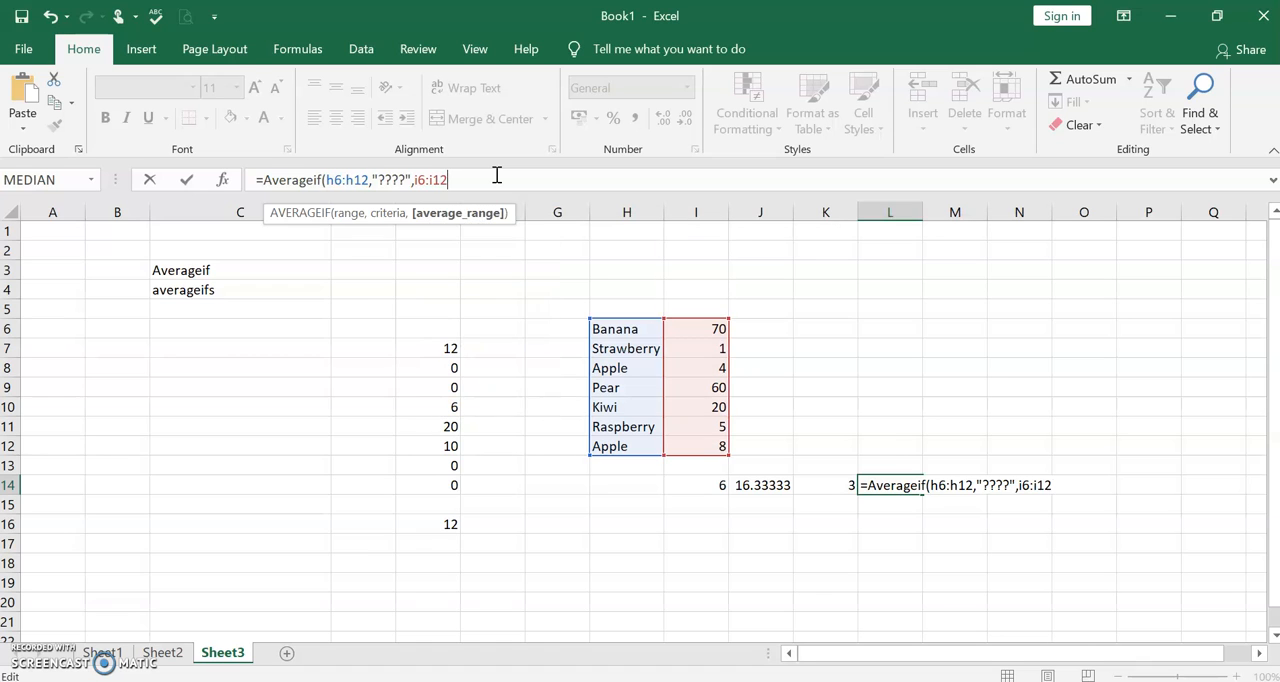
{"action": "type", "text": ")"}
{"action": "key", "text": "Return"}
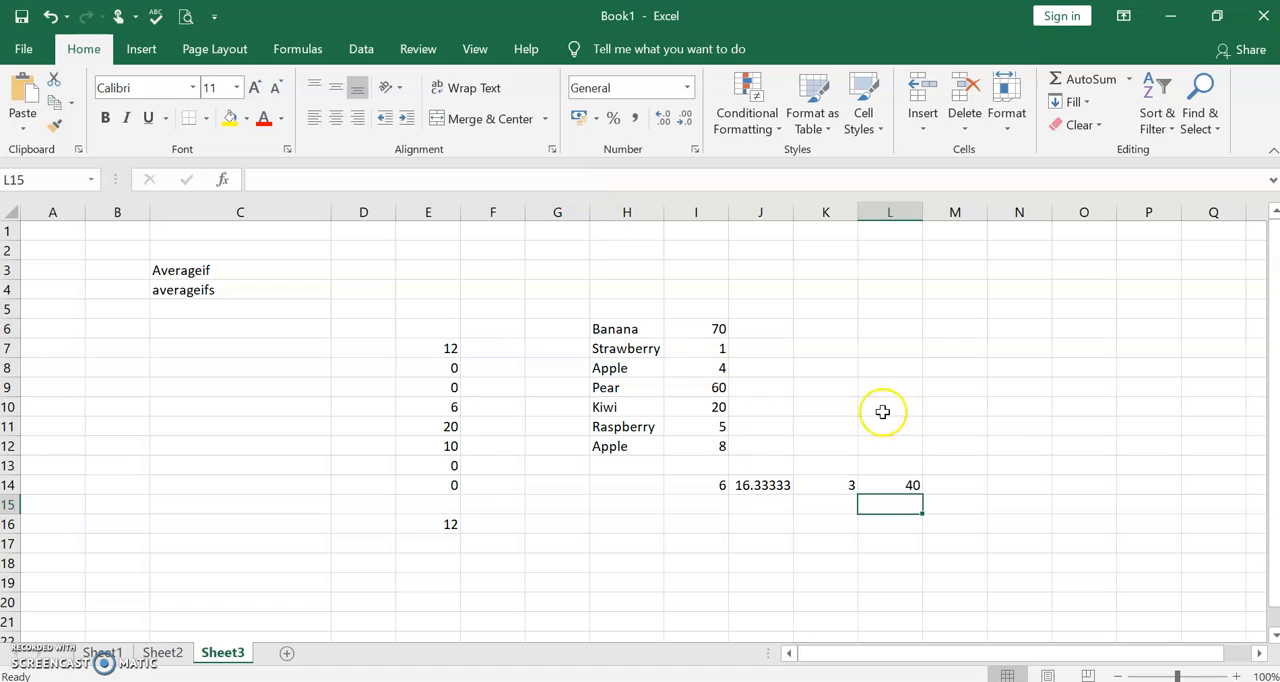
{"action": "left_click", "coordinate": [885, 485]}
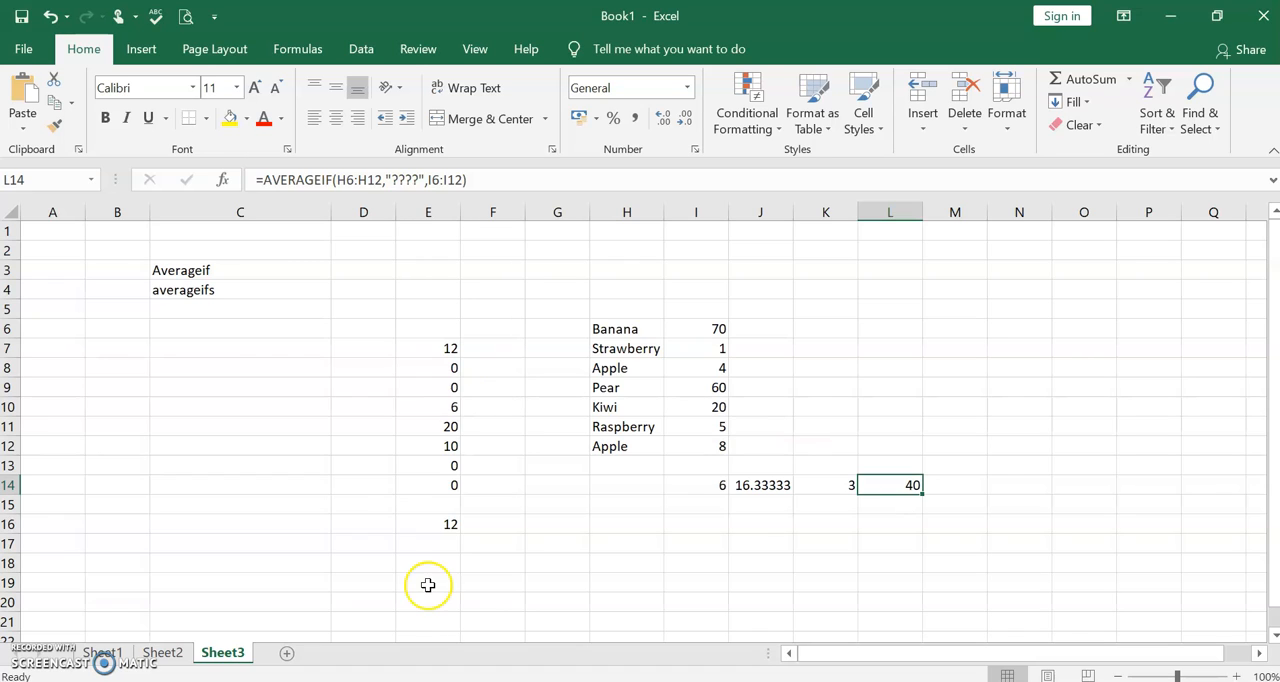
- Begin a new fruit list below the existing data with Apple in G19 and Banana in G20
{"action": "left_click", "coordinate": [1273, 635]}
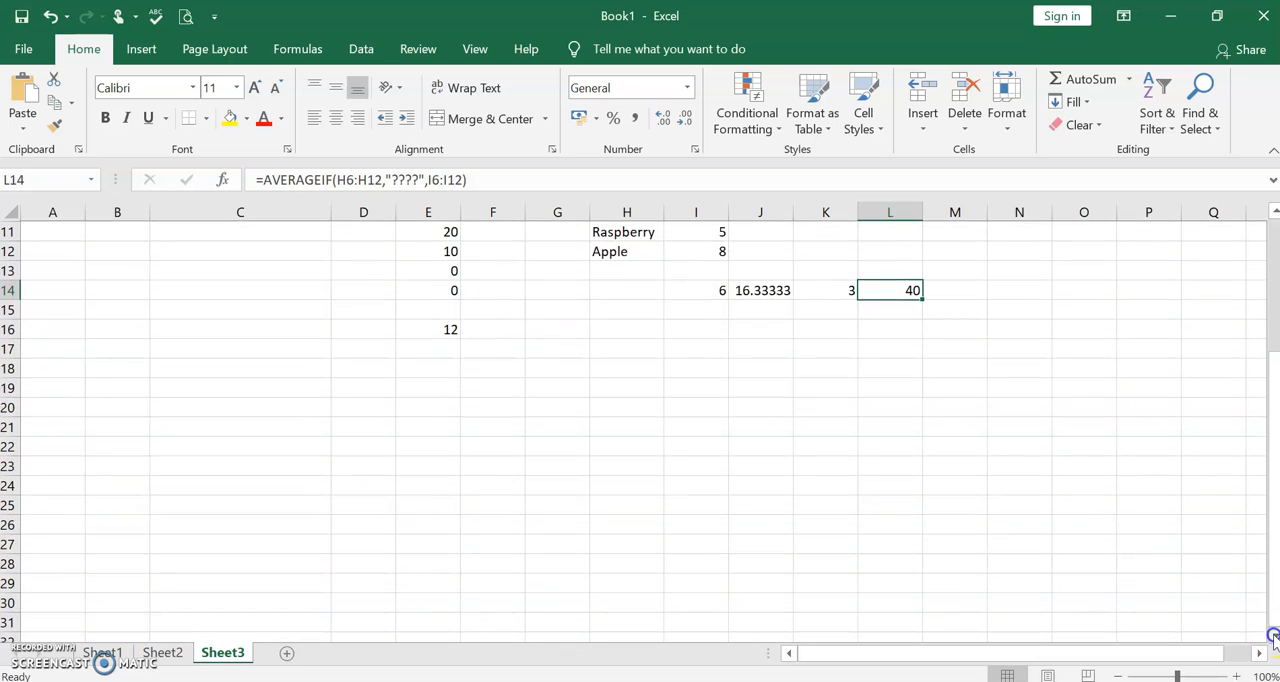
{"action": "left_click", "coordinate": [546, 394]}
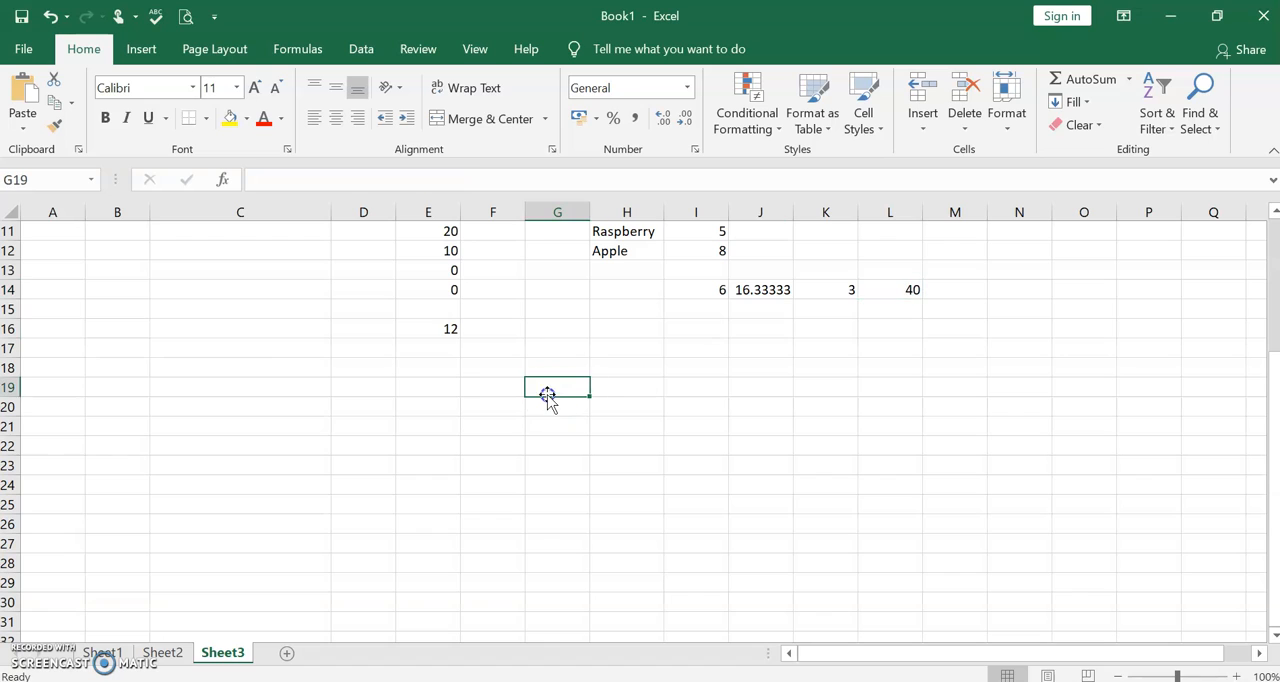
{"action": "type", "text": "APPL"}
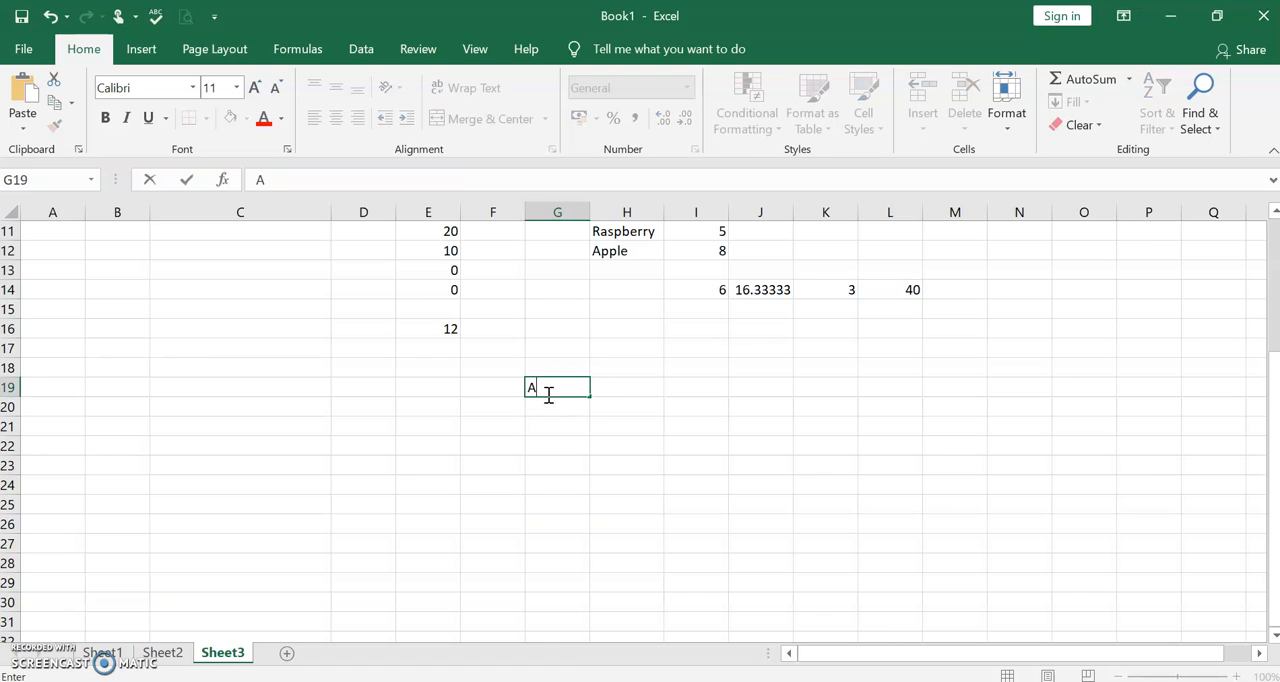
{"action": "key", "text": "BackSpace"}
{"action": "key", "text": "BackSpace"}
{"action": "key", "text": "BackSpace"}
{"action": "type", "text": "pple"}
{"action": "key", "text": "Return"}
{"action": "type", "text": "banan"}
{"action": "key", "text": "BackSpace"}
{"action": "key", "text": "BackSpace"}
{"action": "key", "text": "BackSpace"}
{"action": "key", "text": "BackSpace"}
{"action": "key", "text": "BackSpace"}
{"action": "type", "text": "Banana"}
{"action": "key", "text": "Return"}
- Continue the fruit list in G21:G25 with Banana, Apple, Apple, Apple and Banana
{"action": "type", "text": "A"}
{"action": "key", "text": "BackSpace"}
{"action": "key", "text": "BackSpace"}
{"action": "type", "text": "B"}
{"action": "key", "text": "Return"}
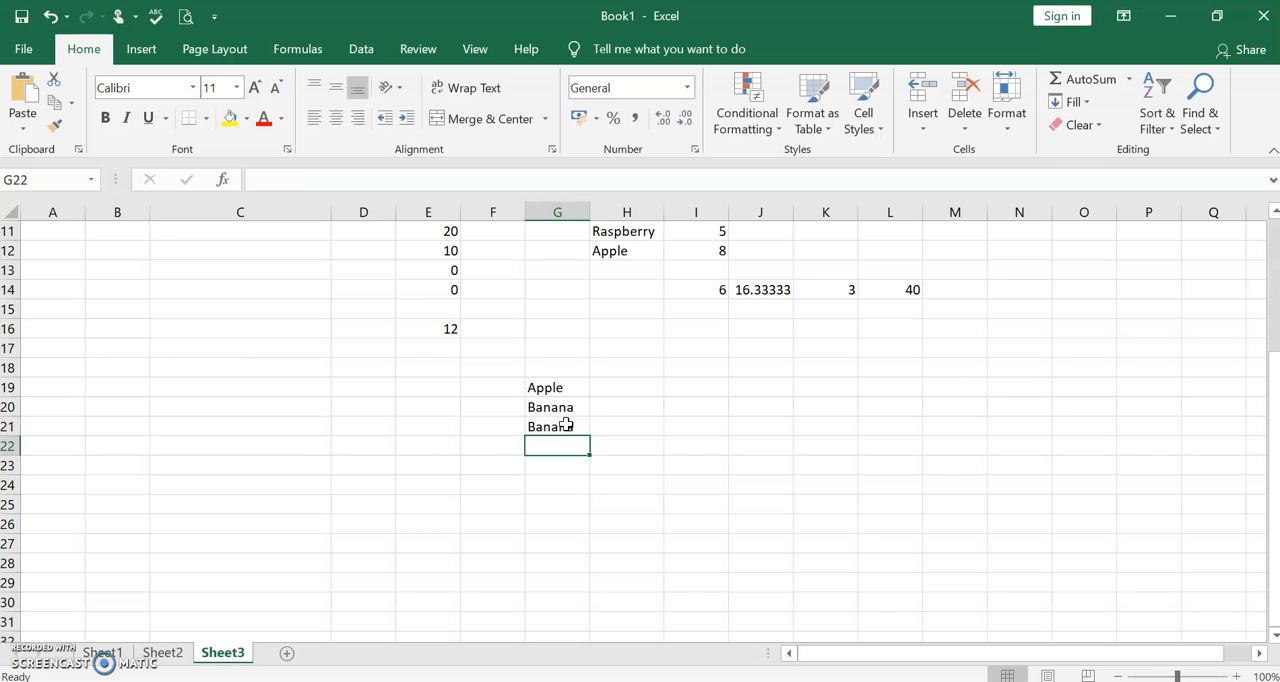
{"action": "type", "text": "A"}
{"action": "key", "text": "Return"}
{"action": "type", "text": "a"}
{"action": "key", "text": "Return"}
{"action": "type", "text": "A"}
{"action": "key", "text": "Return"}
{"action": "type", "text": "b"}
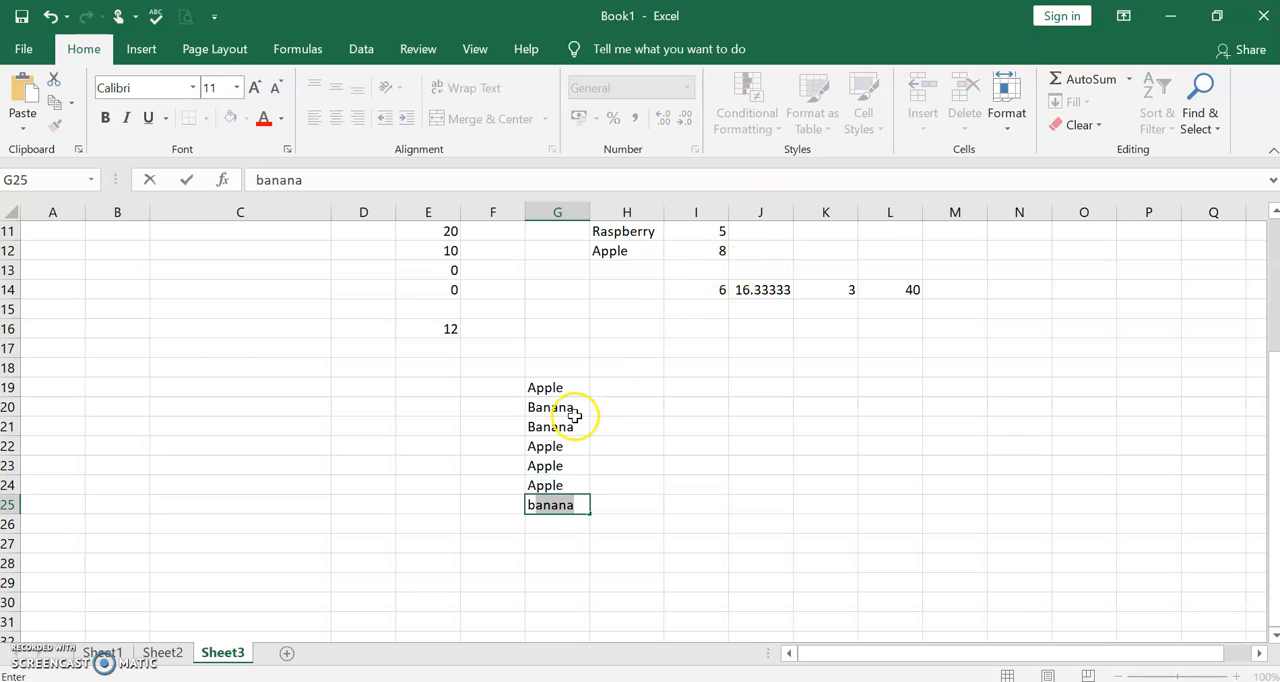
- Enter the colours Green, Yellow and Yellow in H19:H21 beside the first three fruits
{"action": "left_click", "coordinate": [622, 389]}
{"action": "type", "text": "G"}
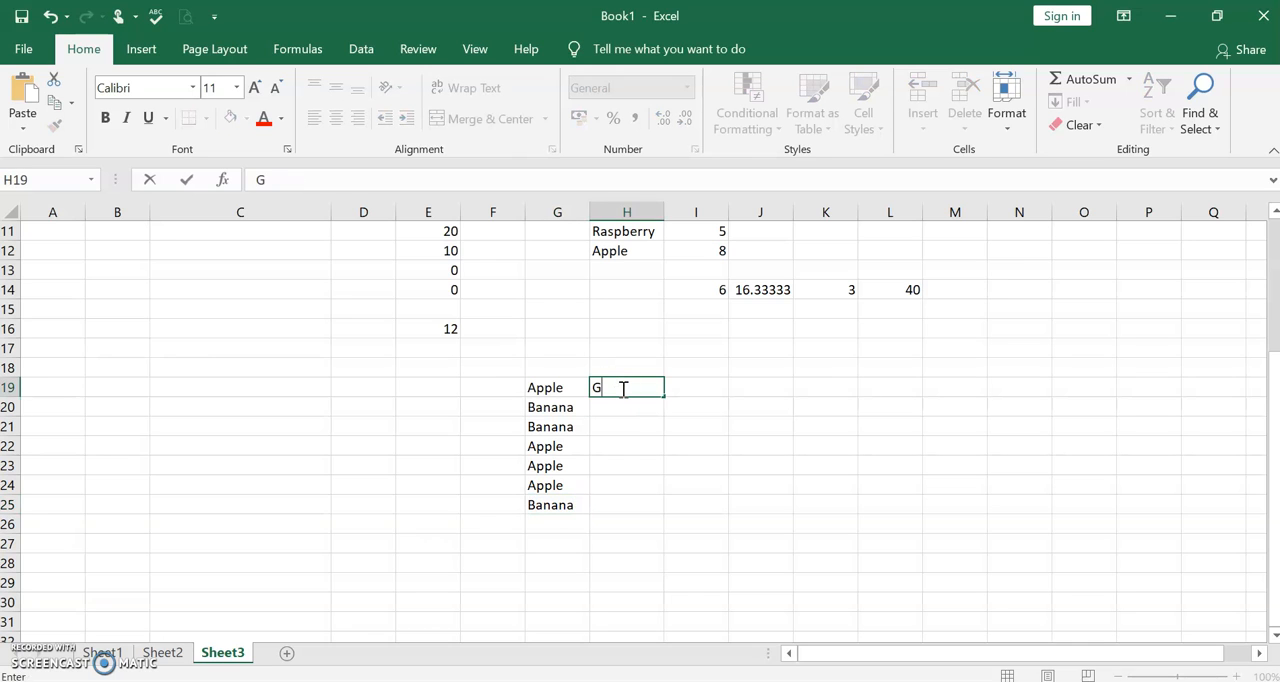
{"action": "type", "text": "reen"}
{"action": "key", "text": "Return"}
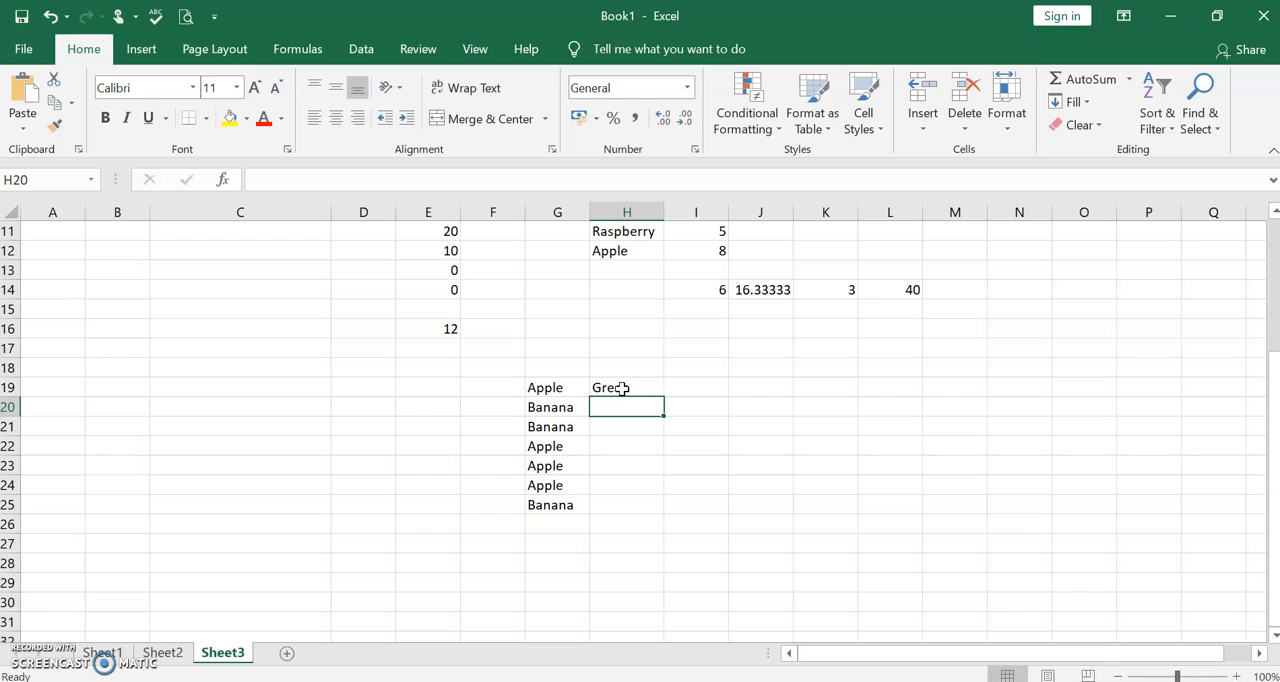
{"action": "type", "text": "Yello"}
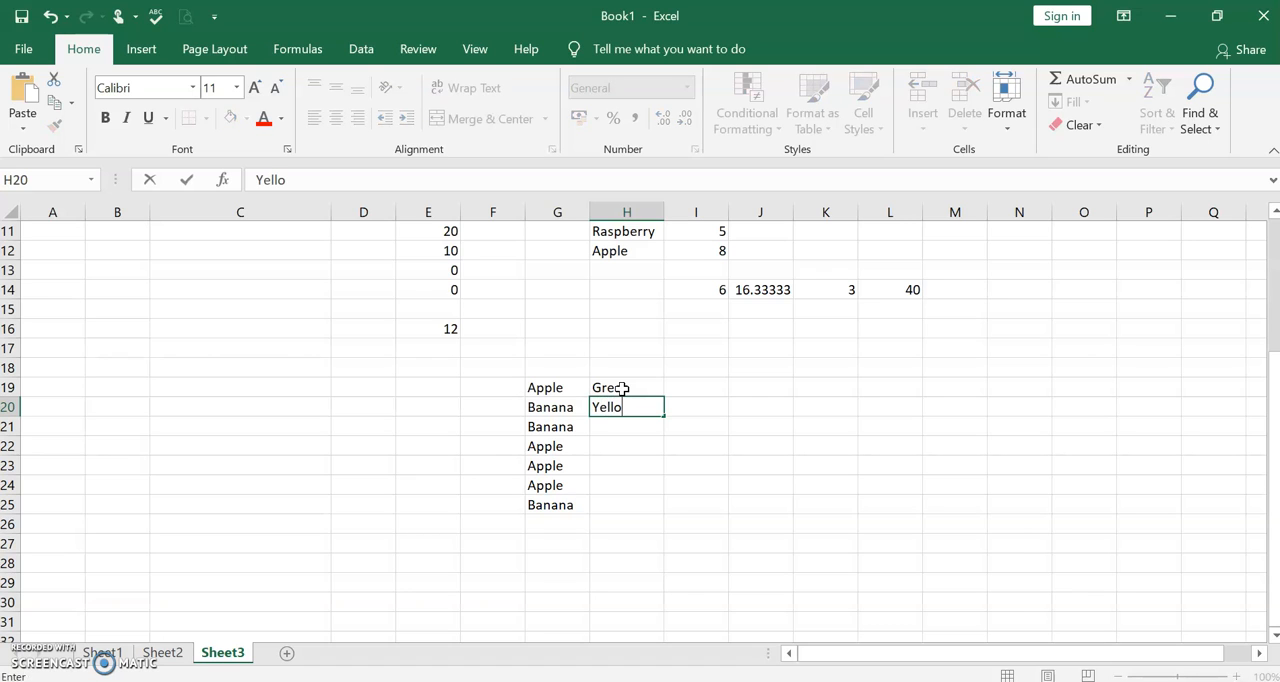
{"action": "type", "text": "w"}
{"action": "key", "text": "Return"}
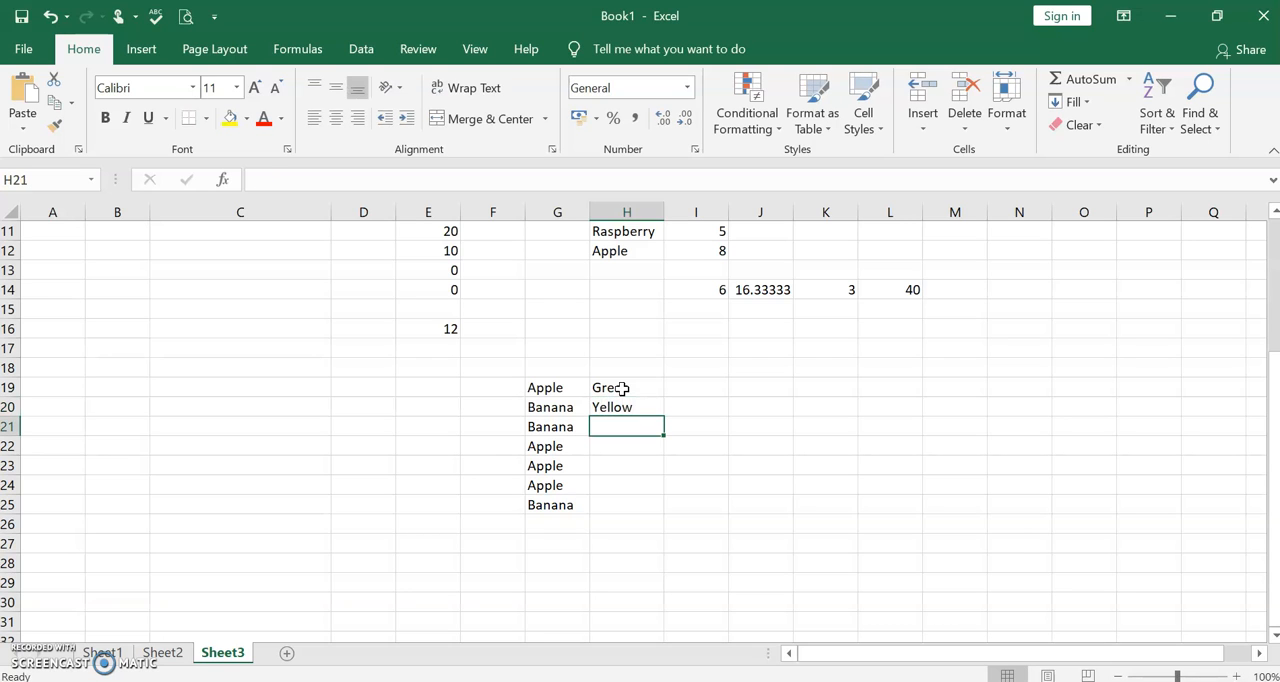
{"action": "type", "text": "yellow"}
{"action": "key", "text": "Return"}
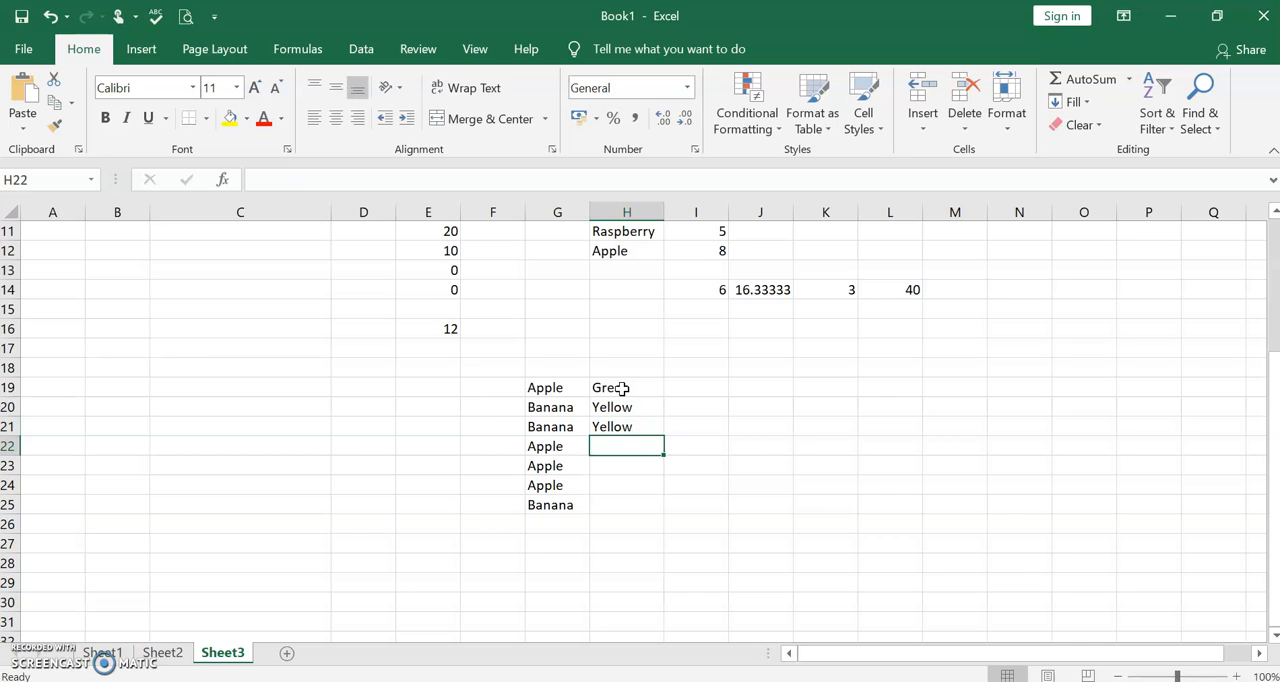
- Enter the colours Red, Green, Red and Yellow in H22:H25 beside the remaining fruits
{"action": "type", "text": "red"}
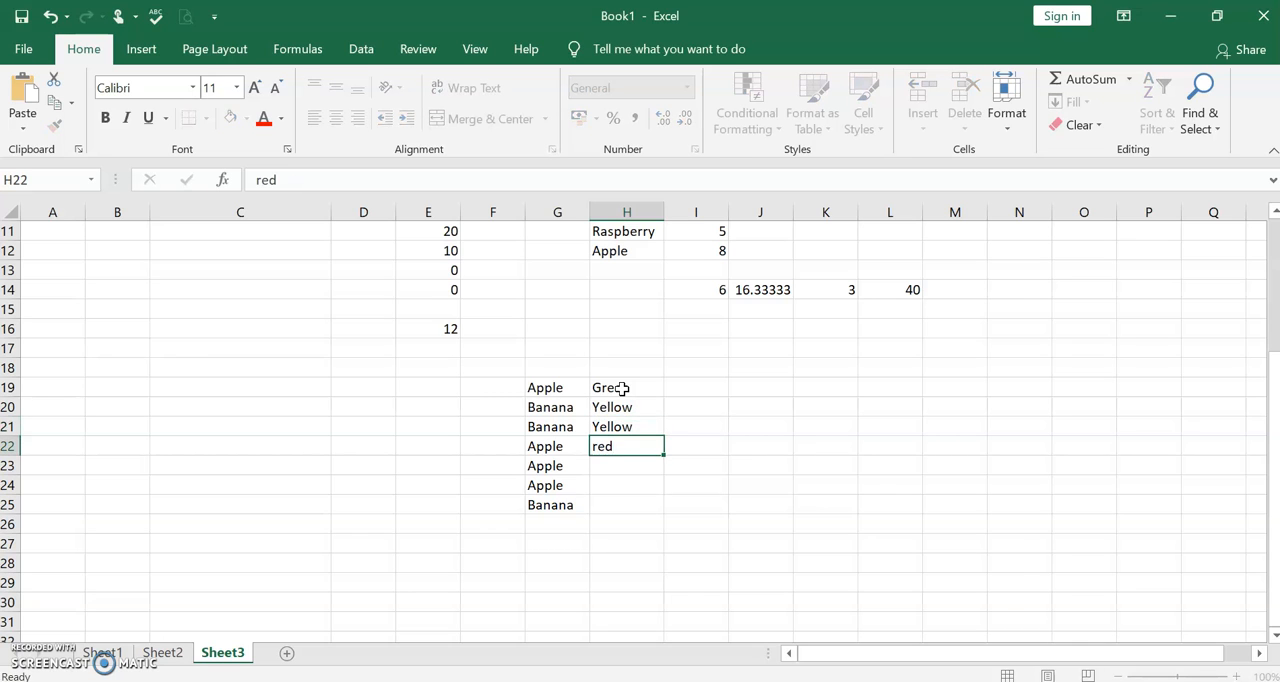
{"action": "key", "text": "Return"}
{"action": "left_click", "coordinate": [615, 446]}
{"action": "type", "text": "Red"}
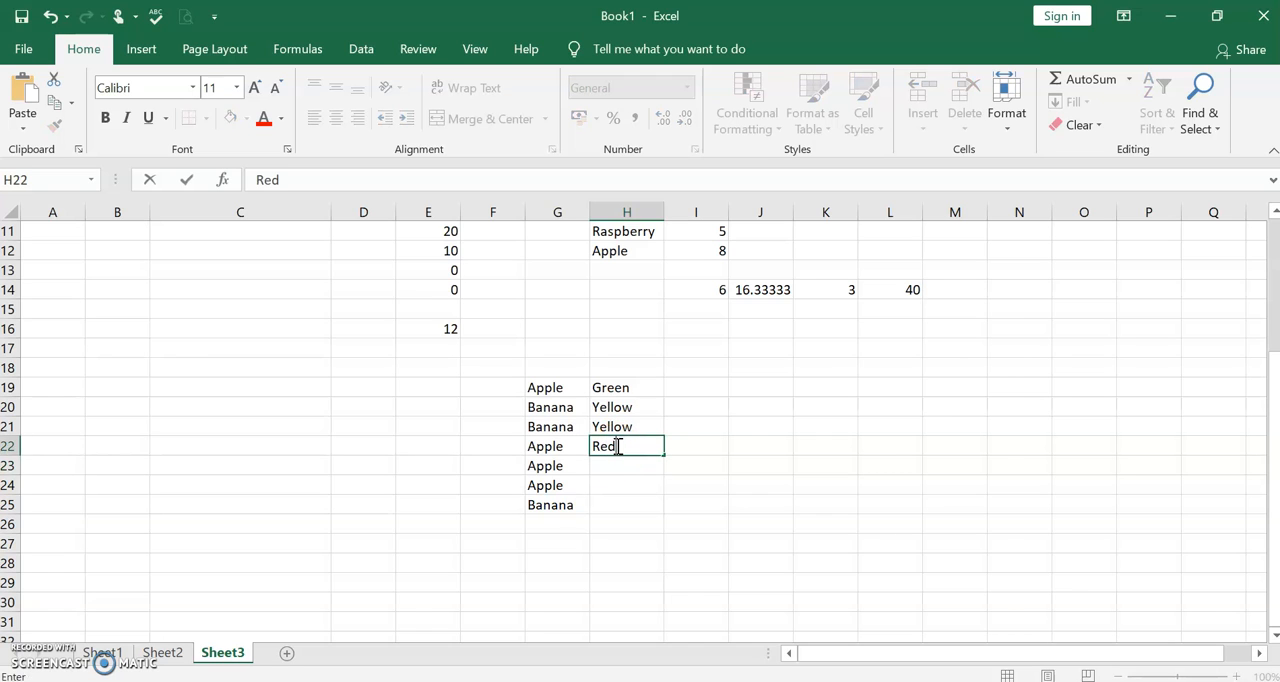
{"action": "key", "text": "Return"}
{"action": "type", "text": "green"}
{"action": "key", "text": "Return"}
{"action": "type", "text": "red"}
{"action": "key", "text": "Return"}
{"action": "type", "text": "yellow"}
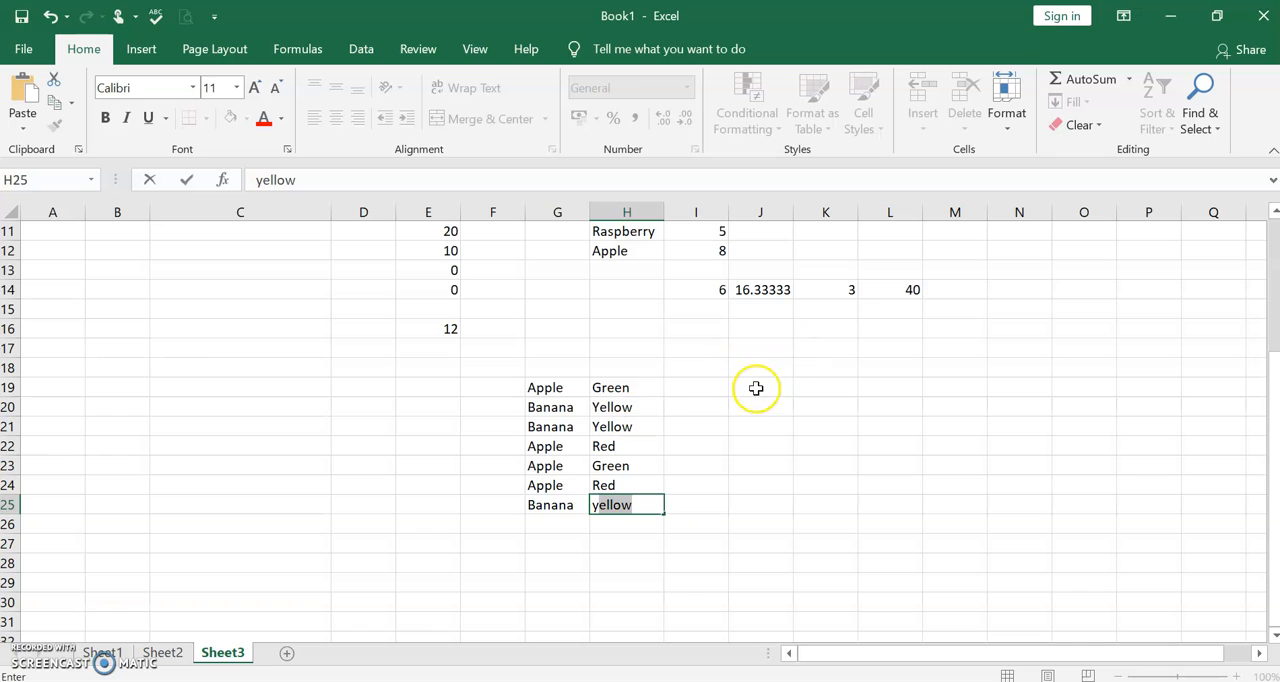
- Enter the amounts 58, 1000, 4 and 1200 in I19:I22
{"action": "left_click", "coordinate": [696, 385]}
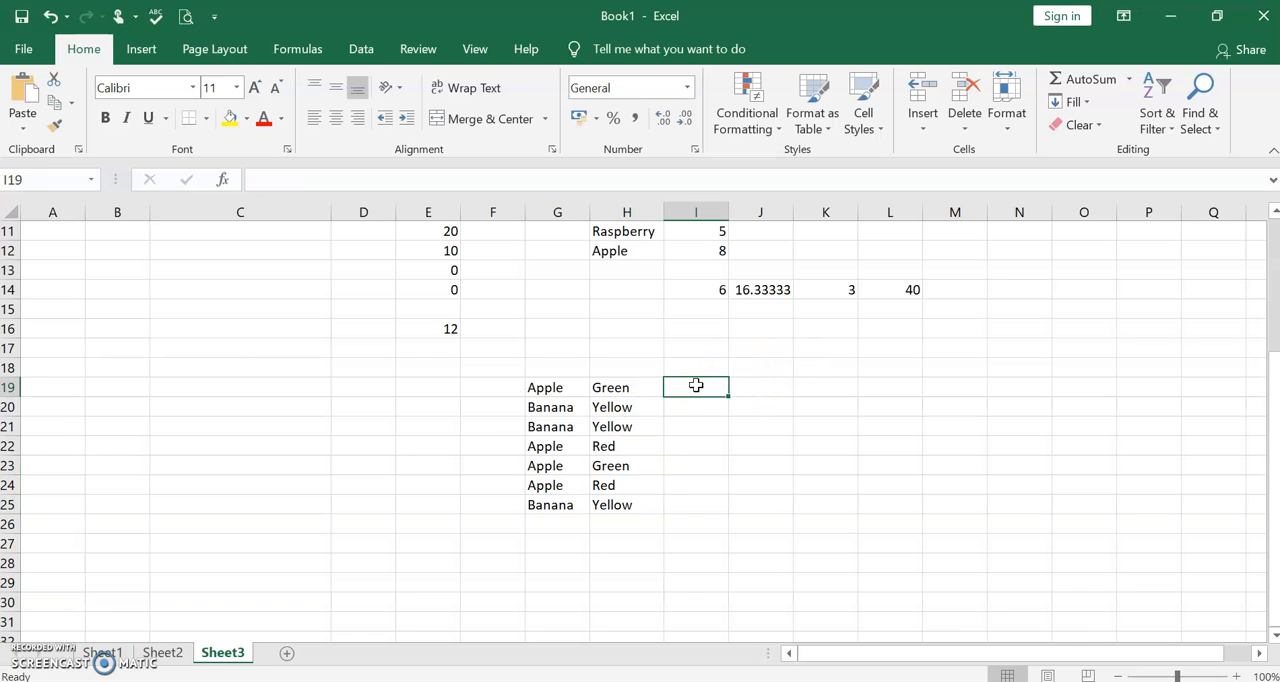
{"action": "type", "text": "58"}
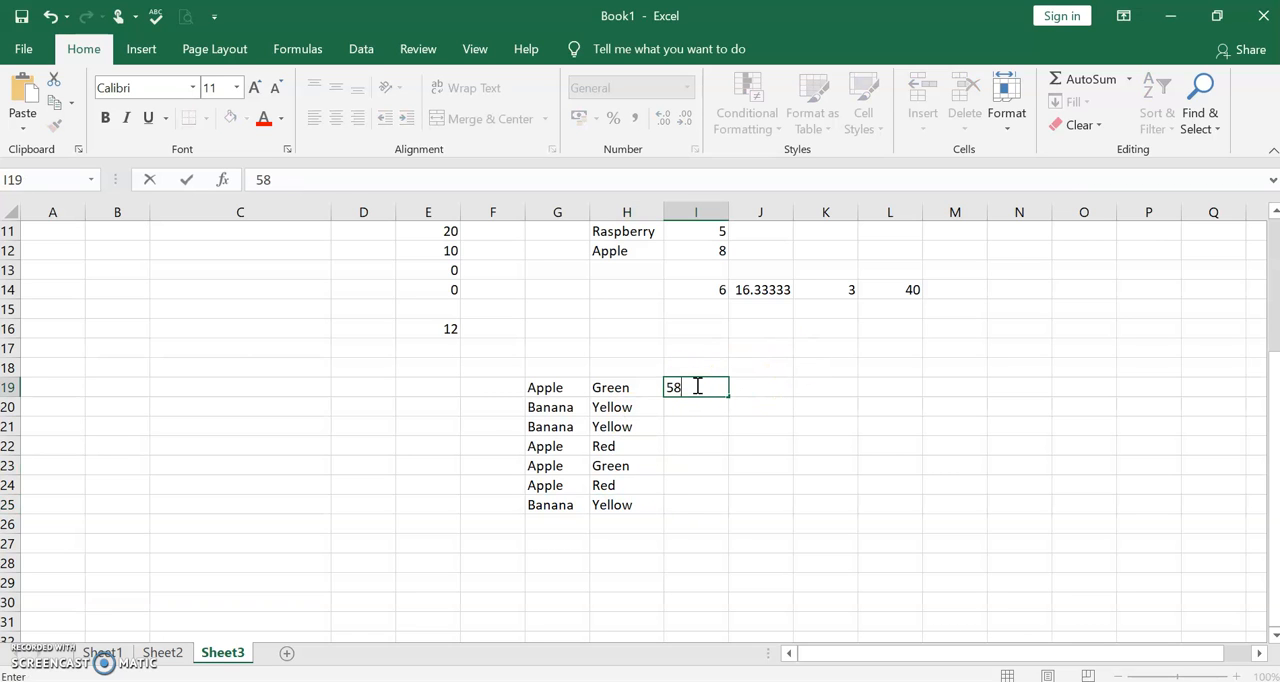
{"action": "key", "text": "Return"}
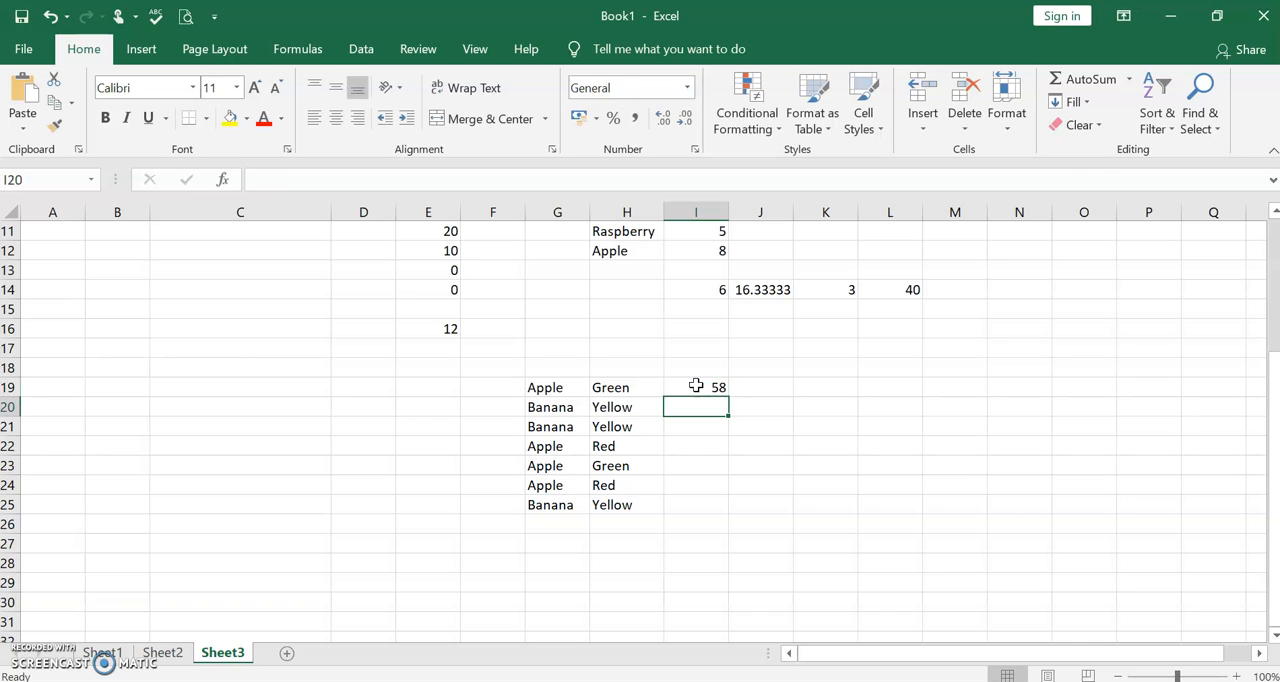
{"action": "type", "text": "1000"}
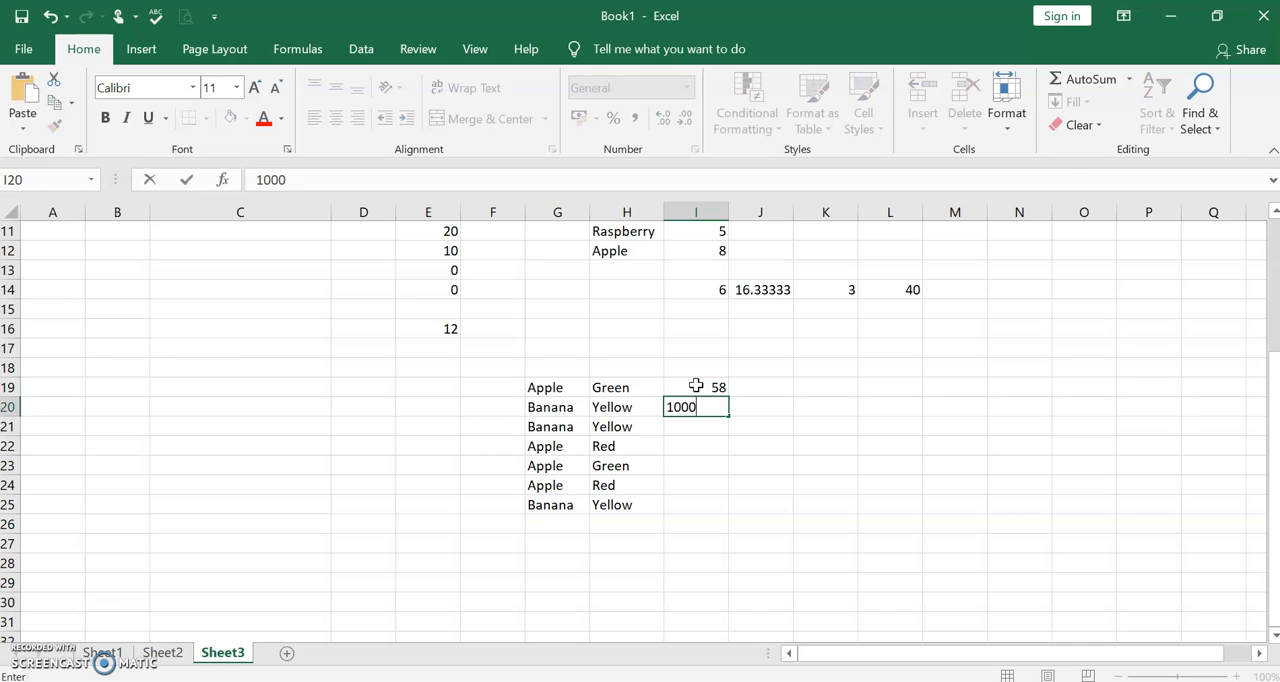
{"action": "key", "text": "Return"}
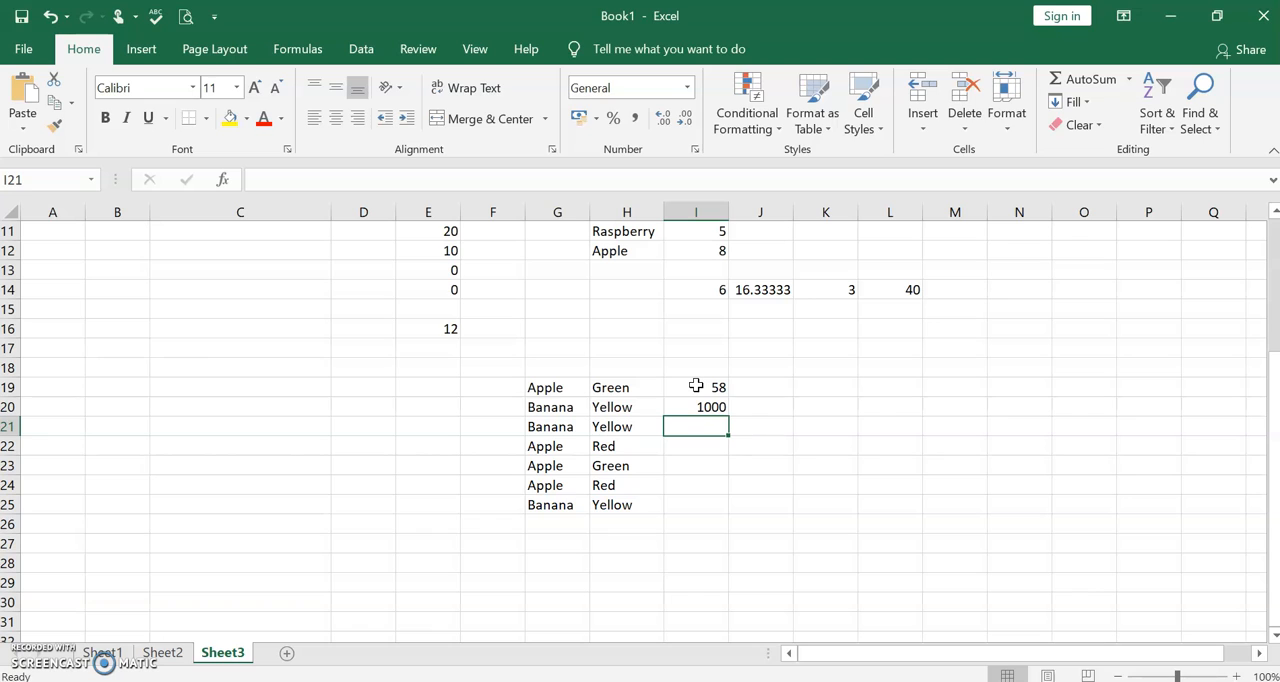
{"action": "type", "text": "4"}
{"action": "key", "text": "Return"}
{"action": "type", "text": "12"}
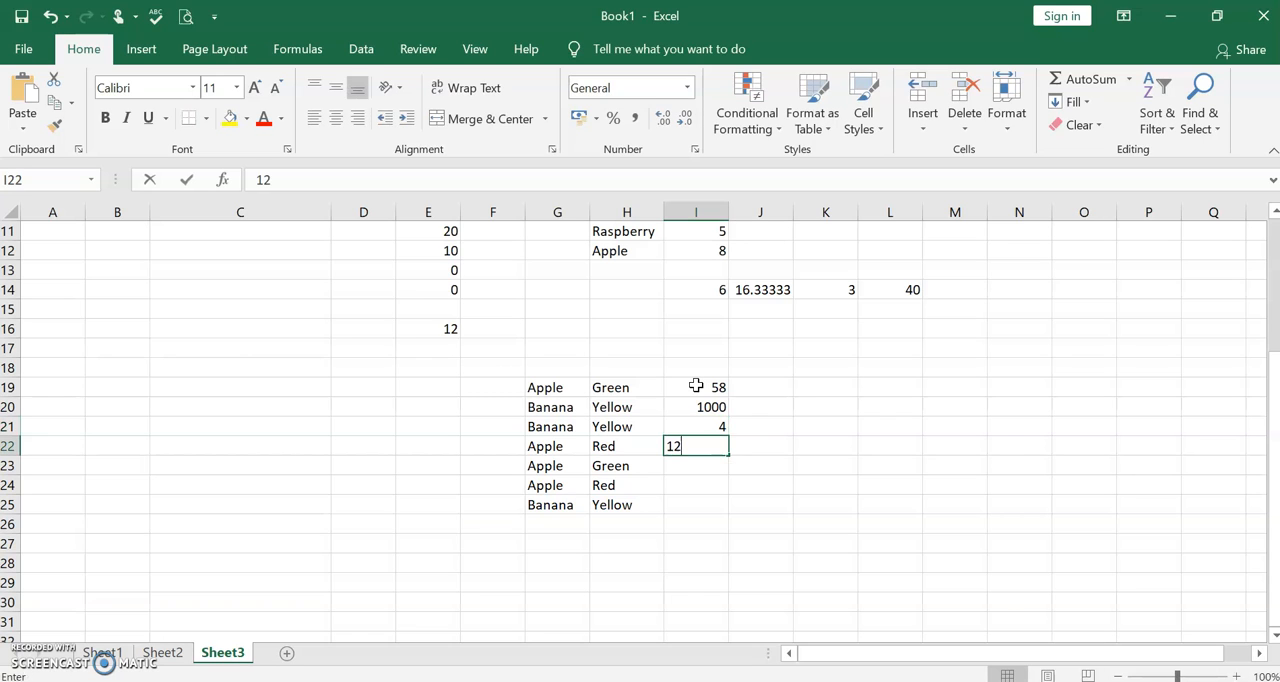
{"action": "type", "text": "00"}
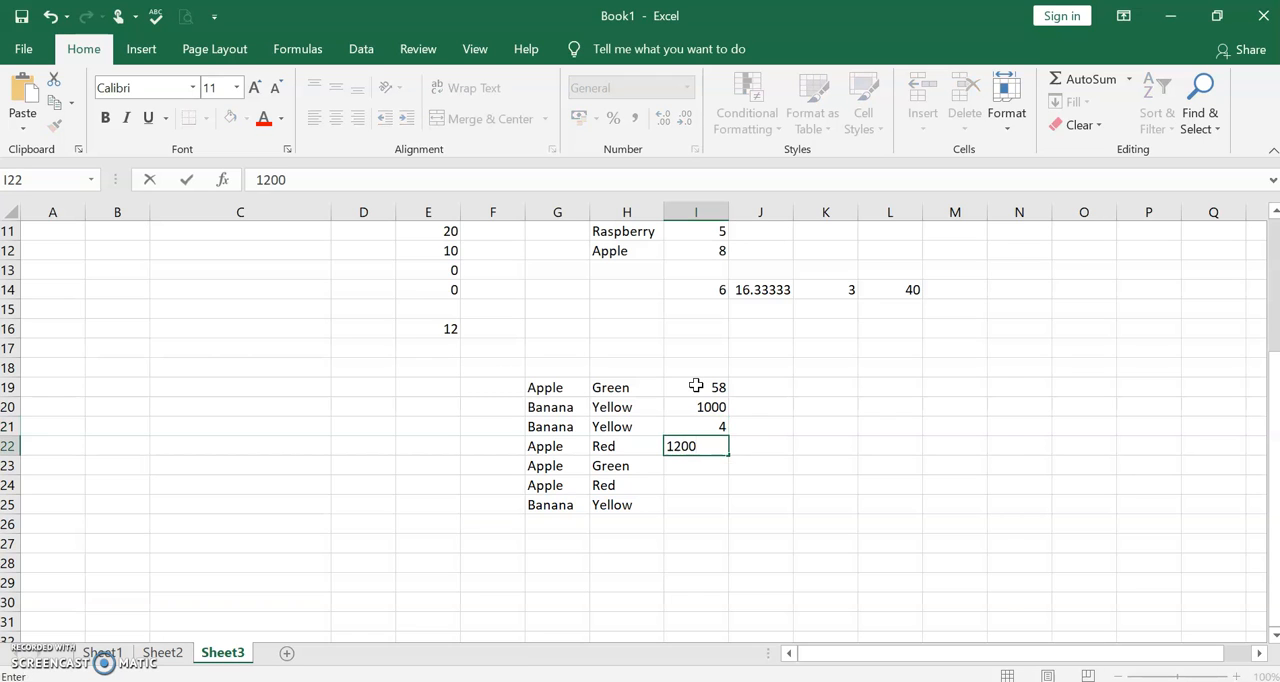
{"action": "key", "text": "Return"}
- Enter the amounts 12, 600 and 9 in I23:I25
{"action": "type", "text": "12"}
{"action": "key", "text": "Return"}
{"action": "type", "text": "600"}
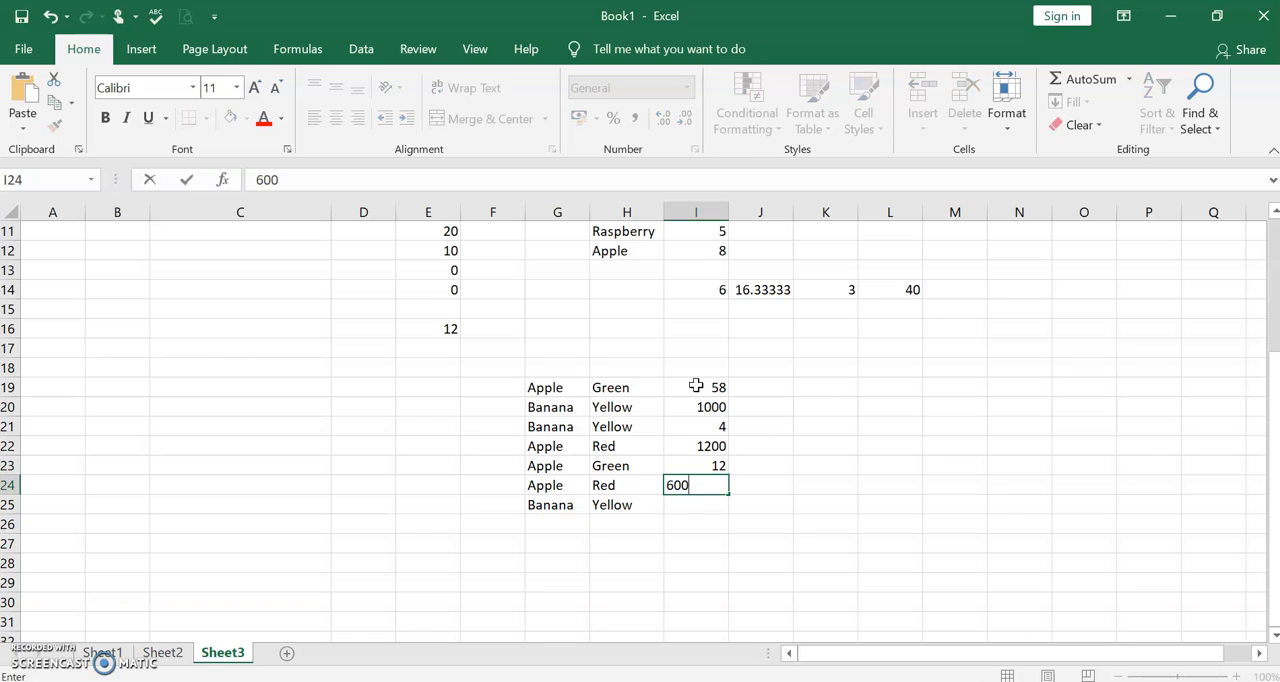
{"action": "key", "text": "Return"}
{"action": "type", "text": "9"}
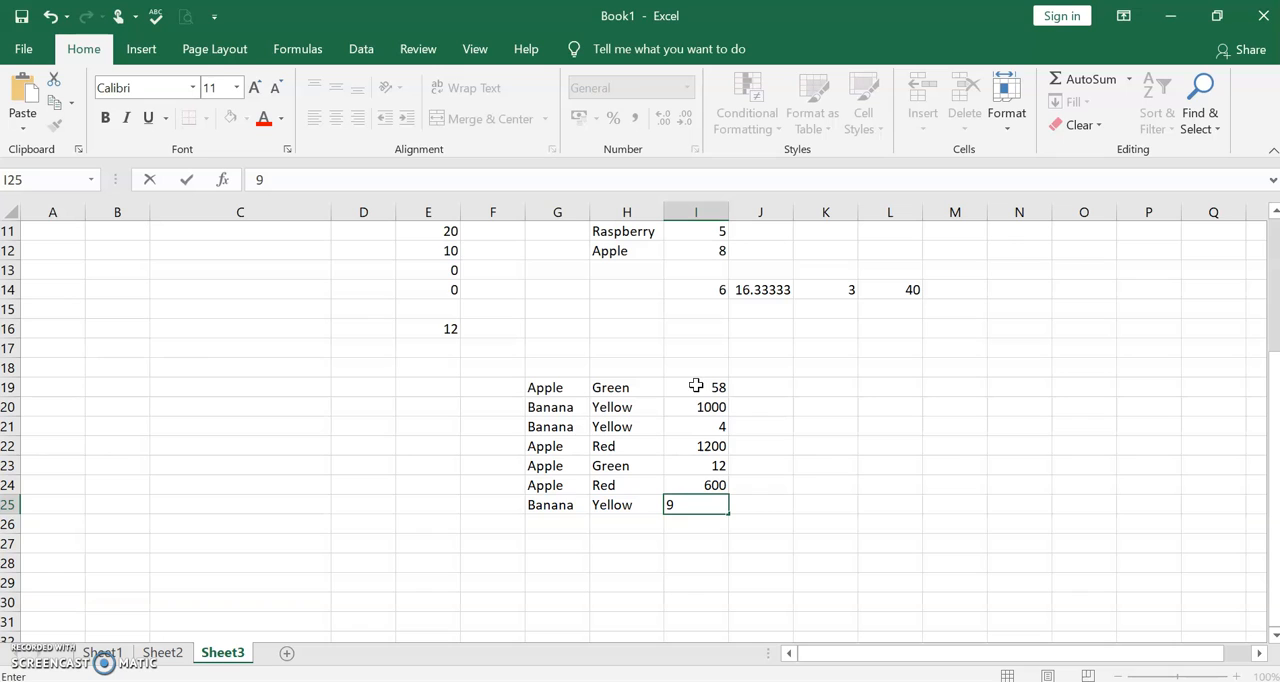
- Start an AVERAGEIFS formula in J27 with the amounts I19:I25 as the average range
{"action": "left_click", "coordinate": [774, 548]}
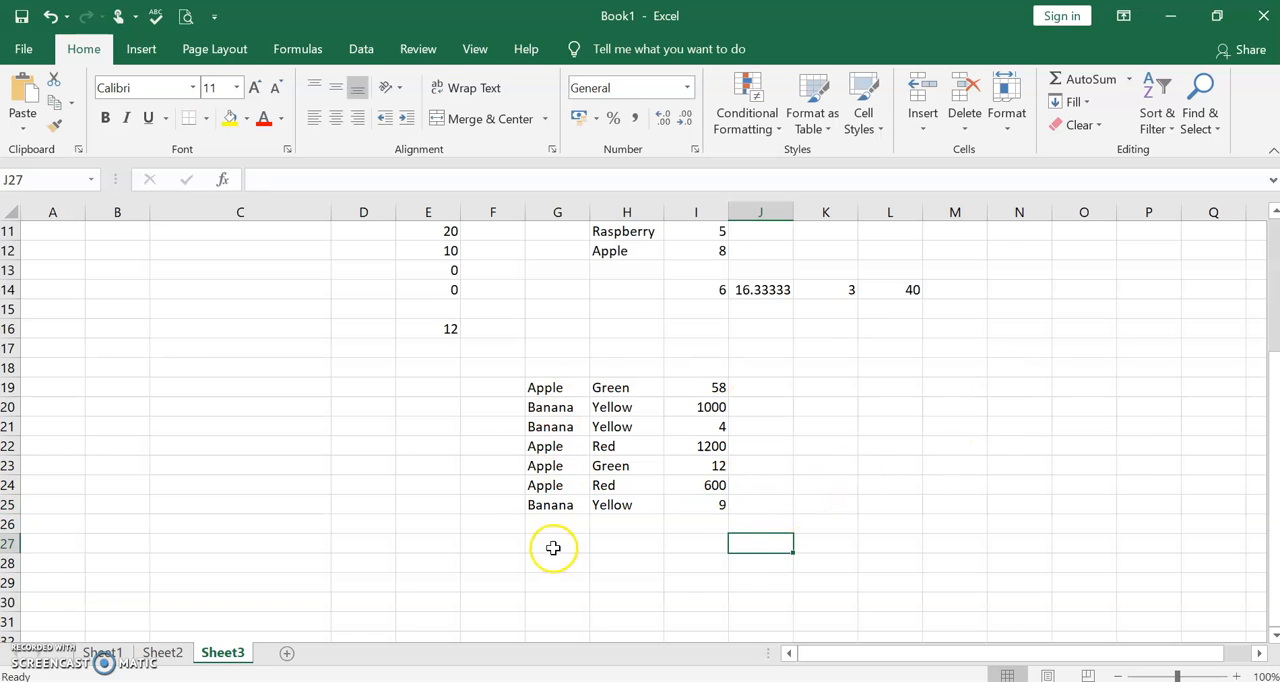
{"action": "type", "text": "="}
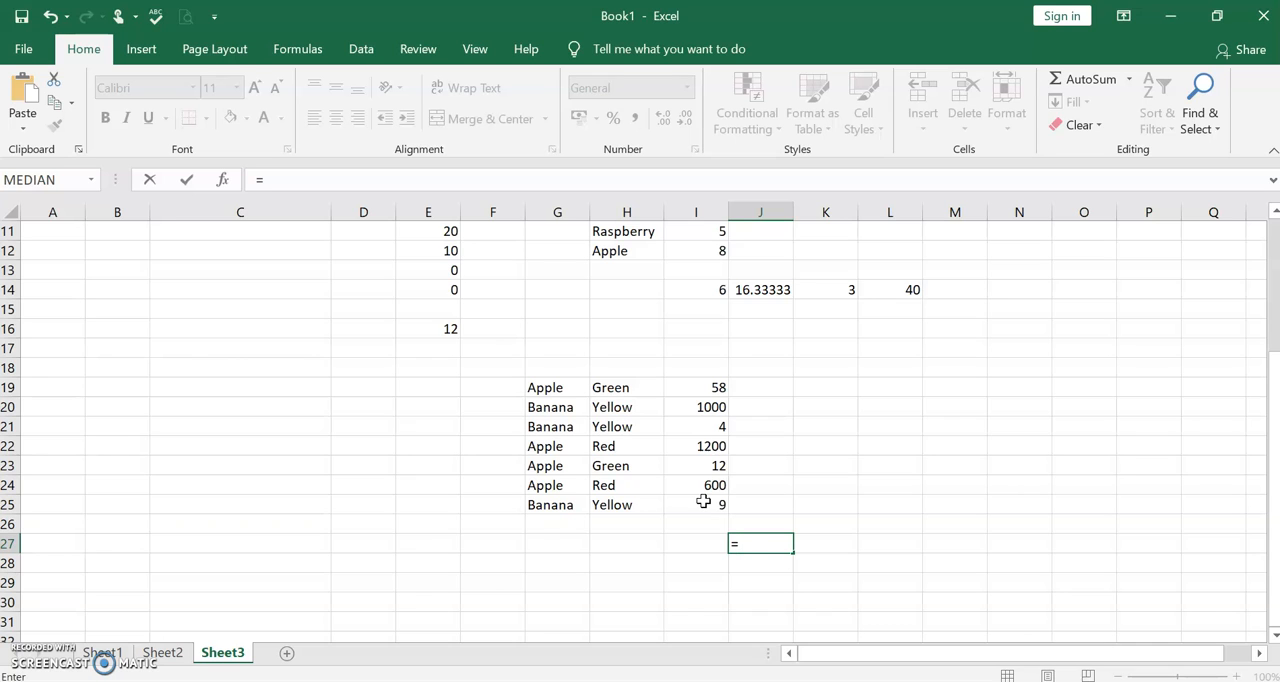
{"action": "type", "text": "av"}
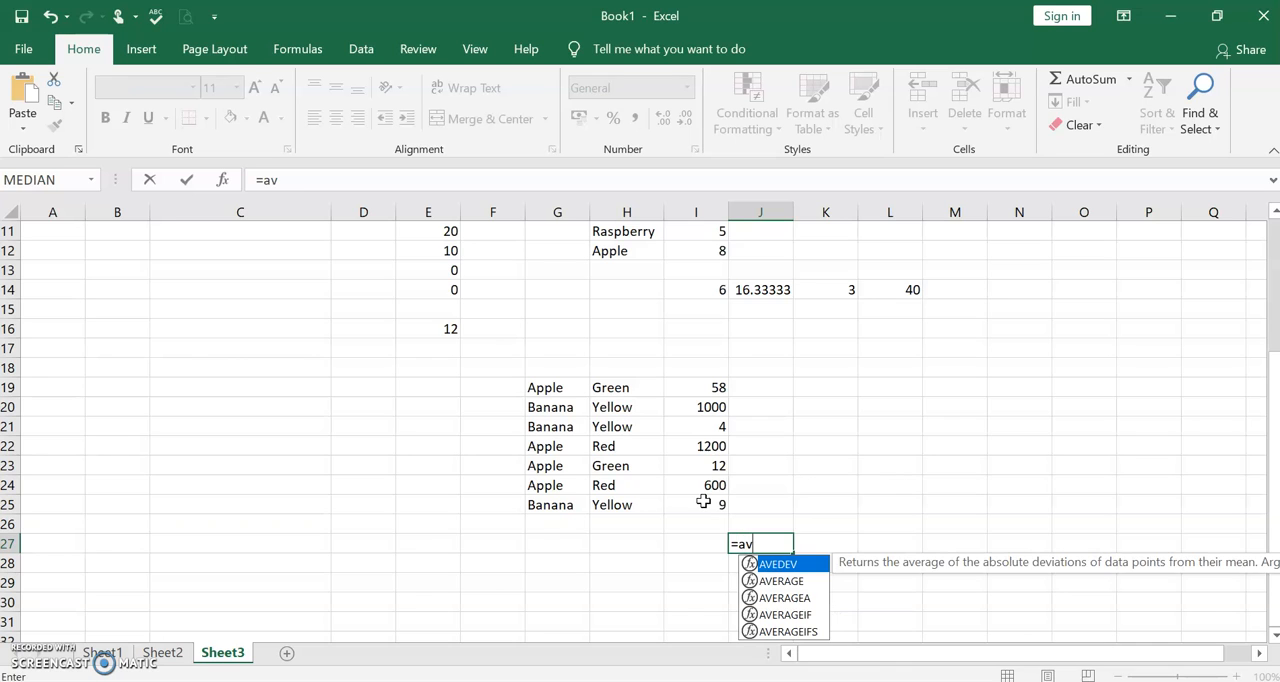
{"action": "type", "text": "erag"}
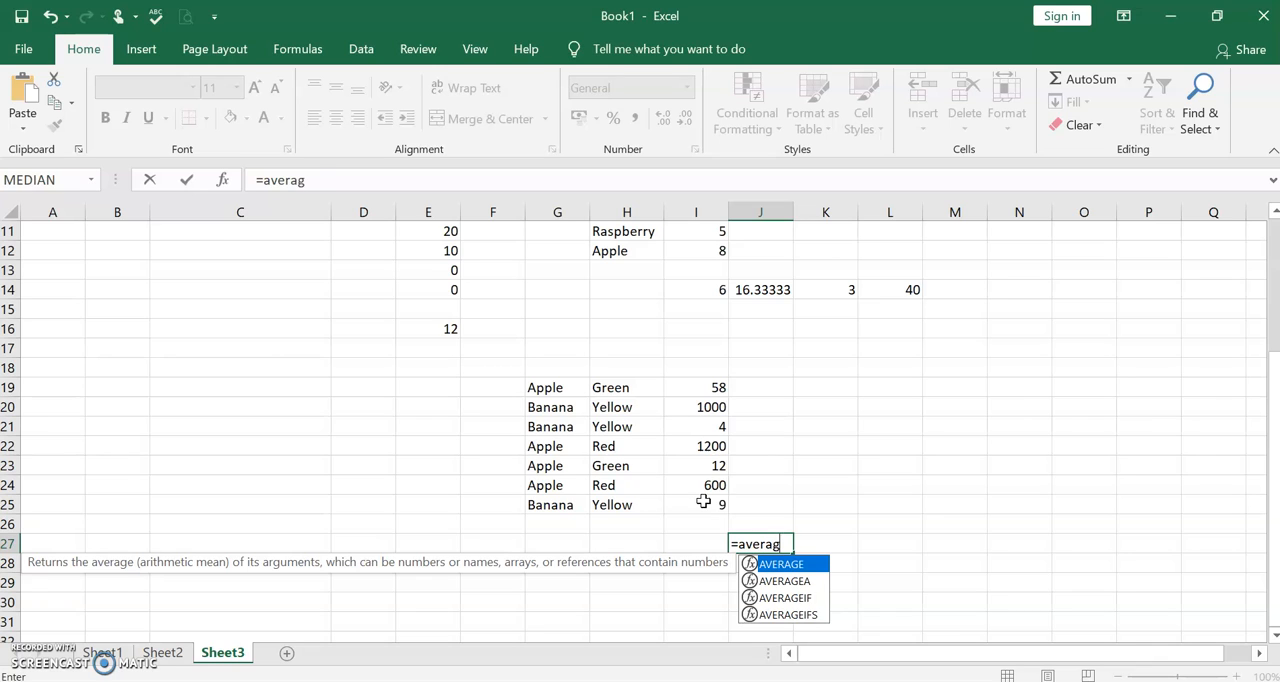
{"action": "type", "text": "eifs"}
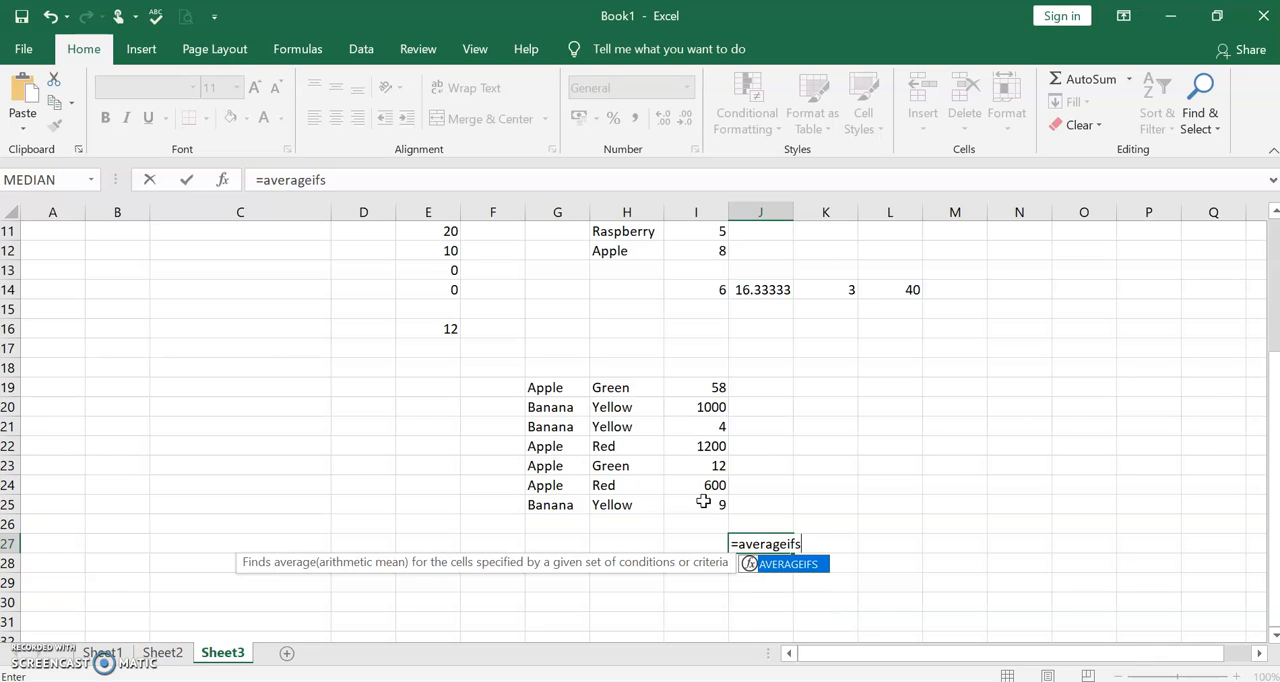
{"action": "type", "text": "("}
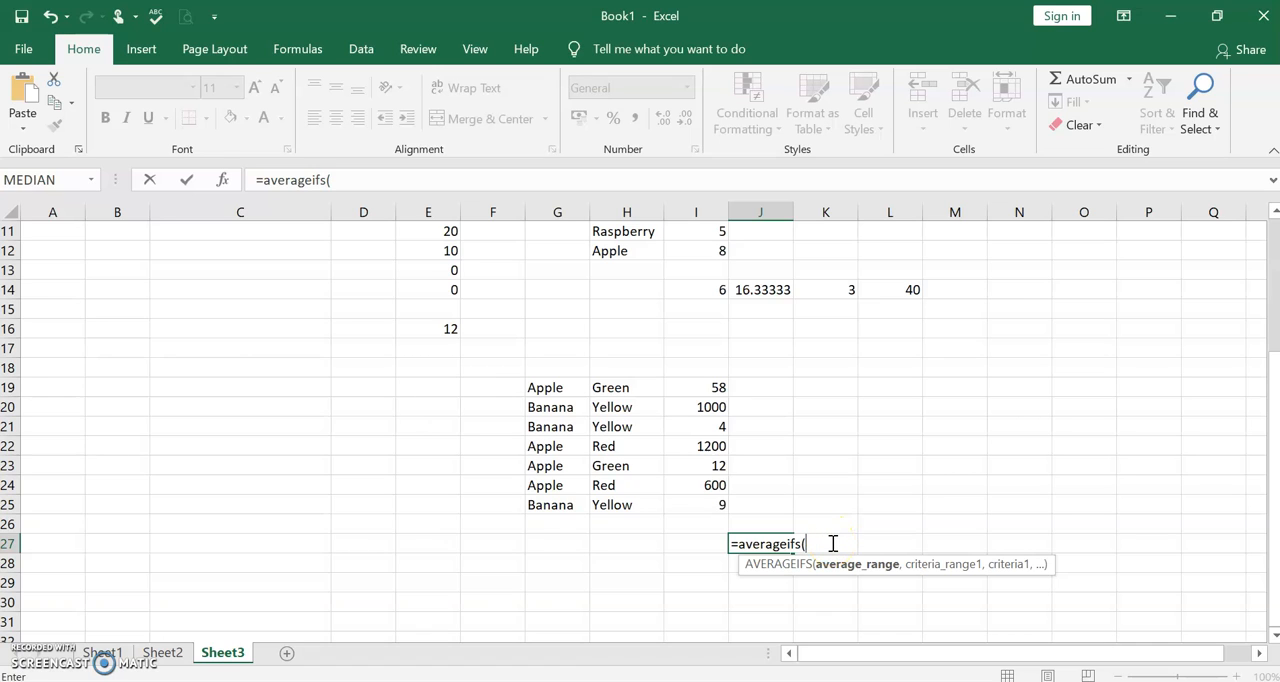
{"action": "type", "text": "i"}
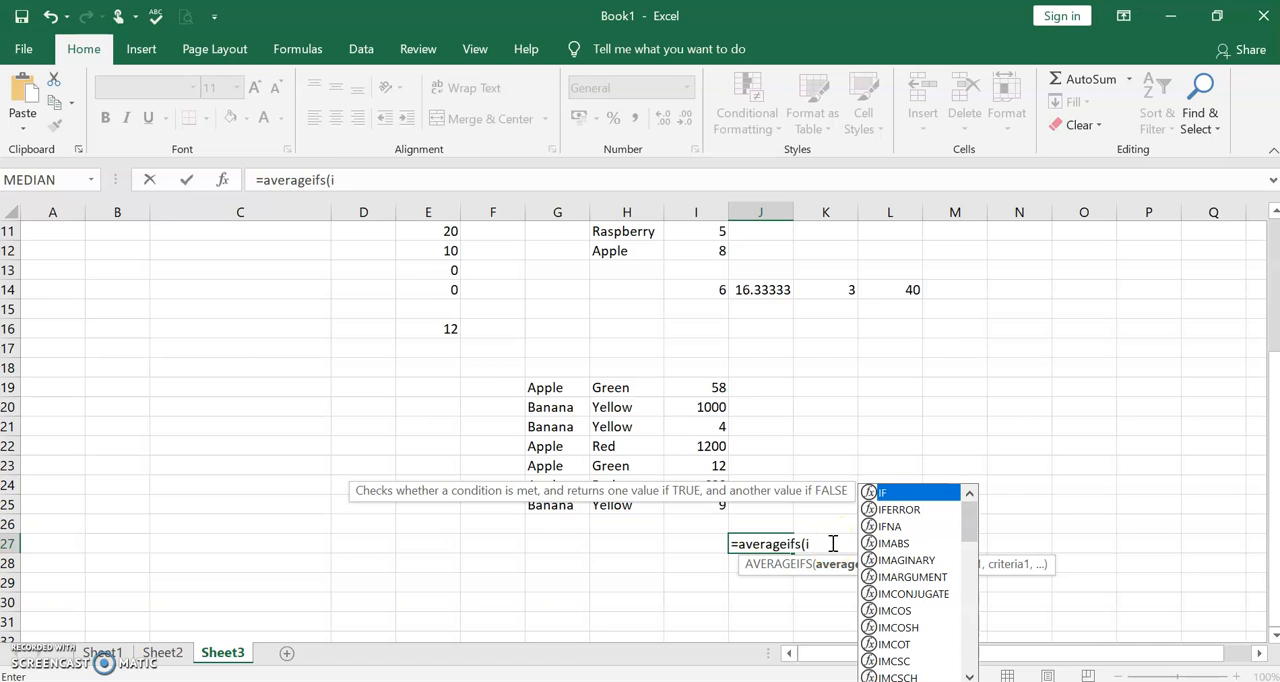
{"action": "type", "text": "19"}
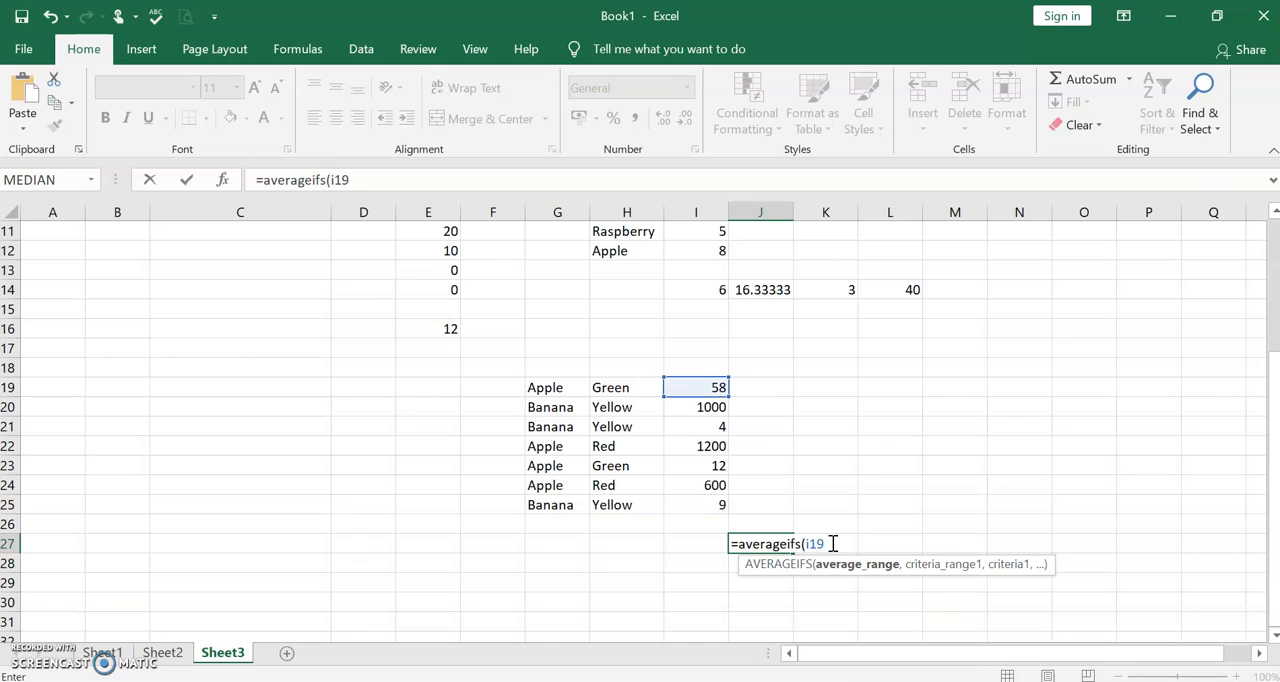
{"action": "type", "text": ":i"}
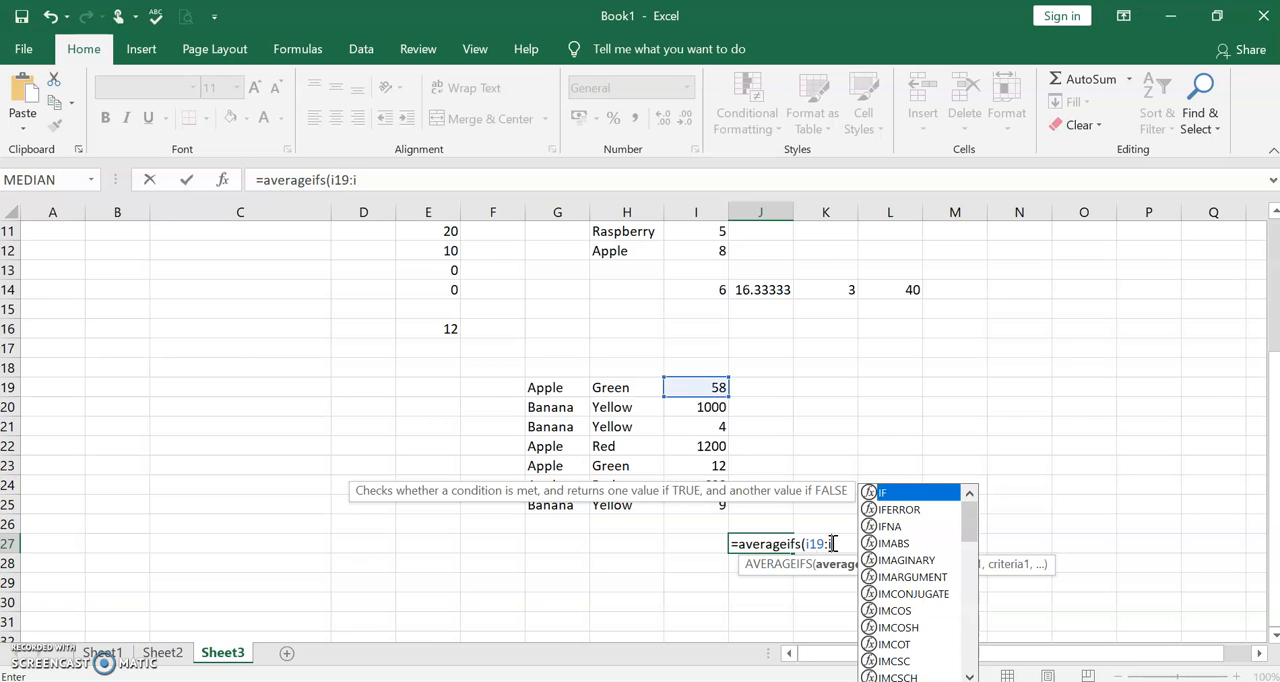
{"action": "type", "text": "2"}
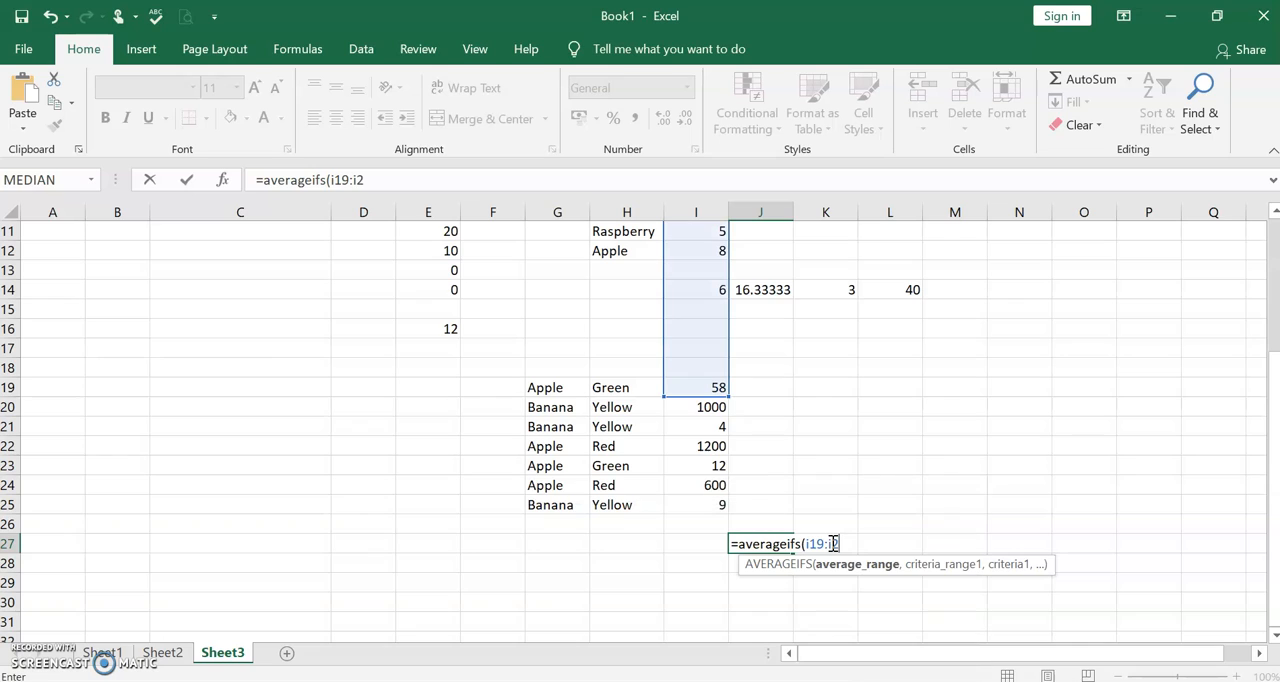
{"action": "type", "text": "5"}
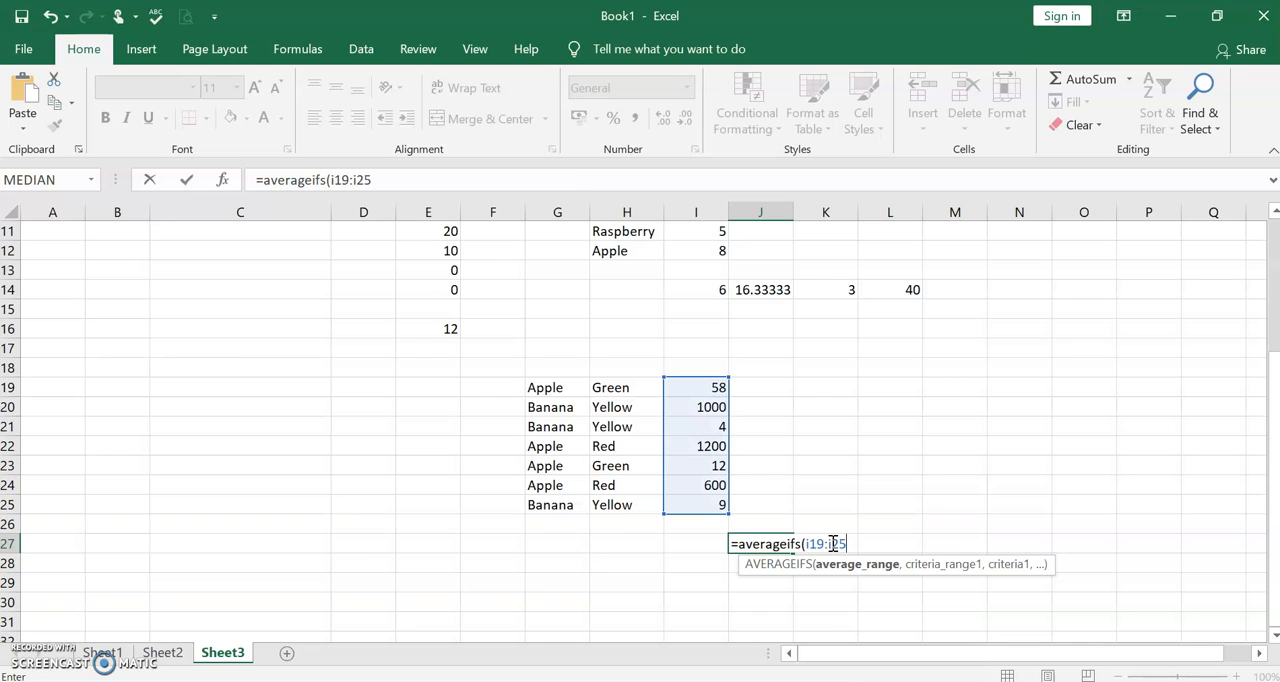
{"action": "type", "text": ","}
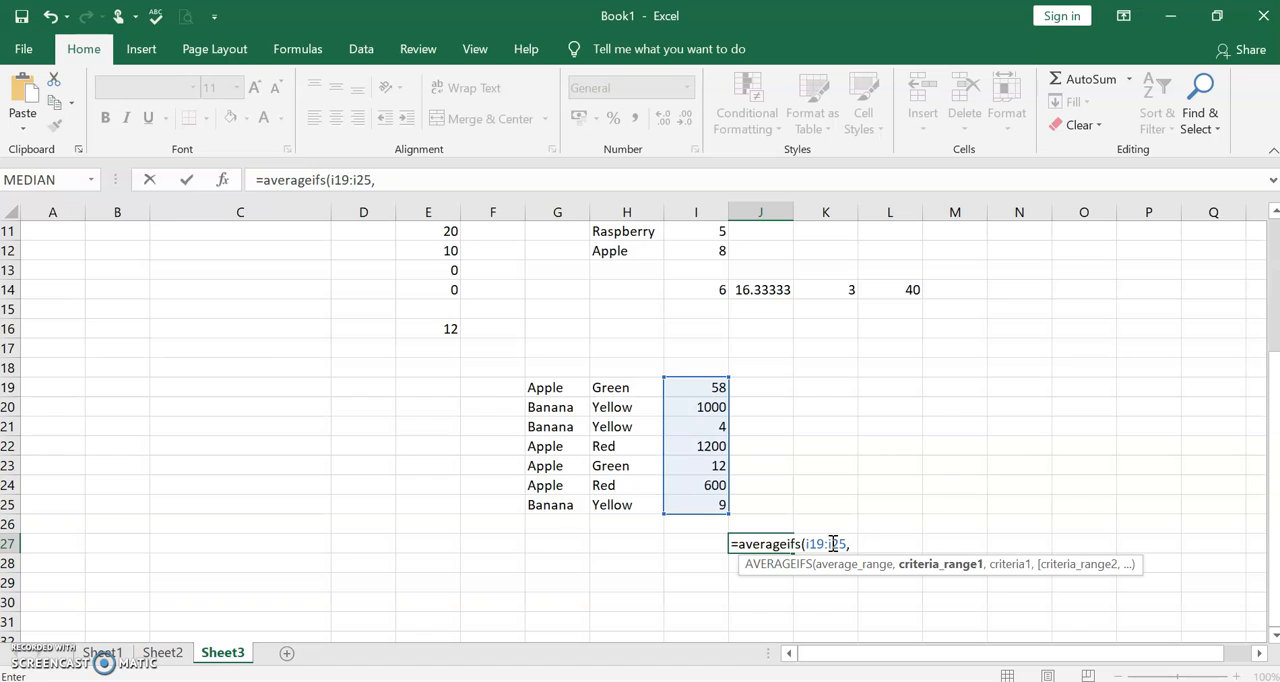
- Add the fruit names G19:G25 as the first criteria range of the AVERAGEIFS formula
{"action": "type", "text": "g19"}
{"action": "key", "text": "BackSpace"}
{"action": "key", "text": "BackSpace"}
{"action": "key", "text": "BackSpace"}
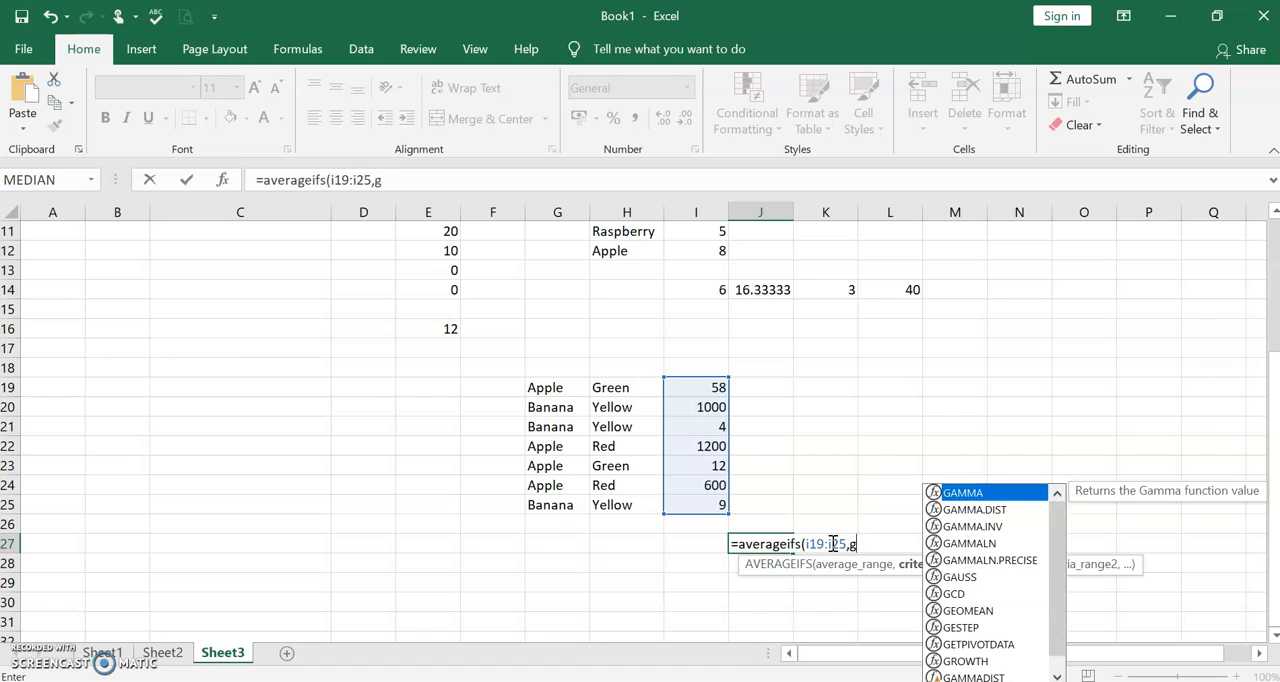
{"action": "type", "text": "g19"}
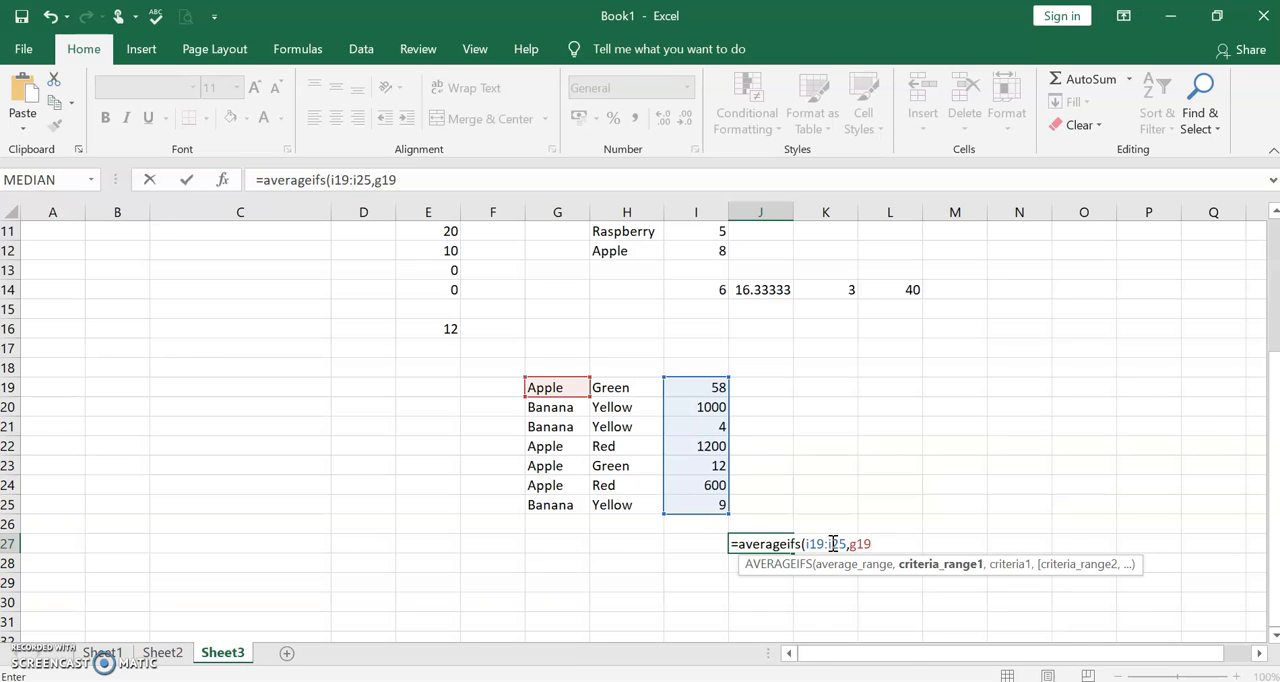
{"action": "type", "text": ":g2"}
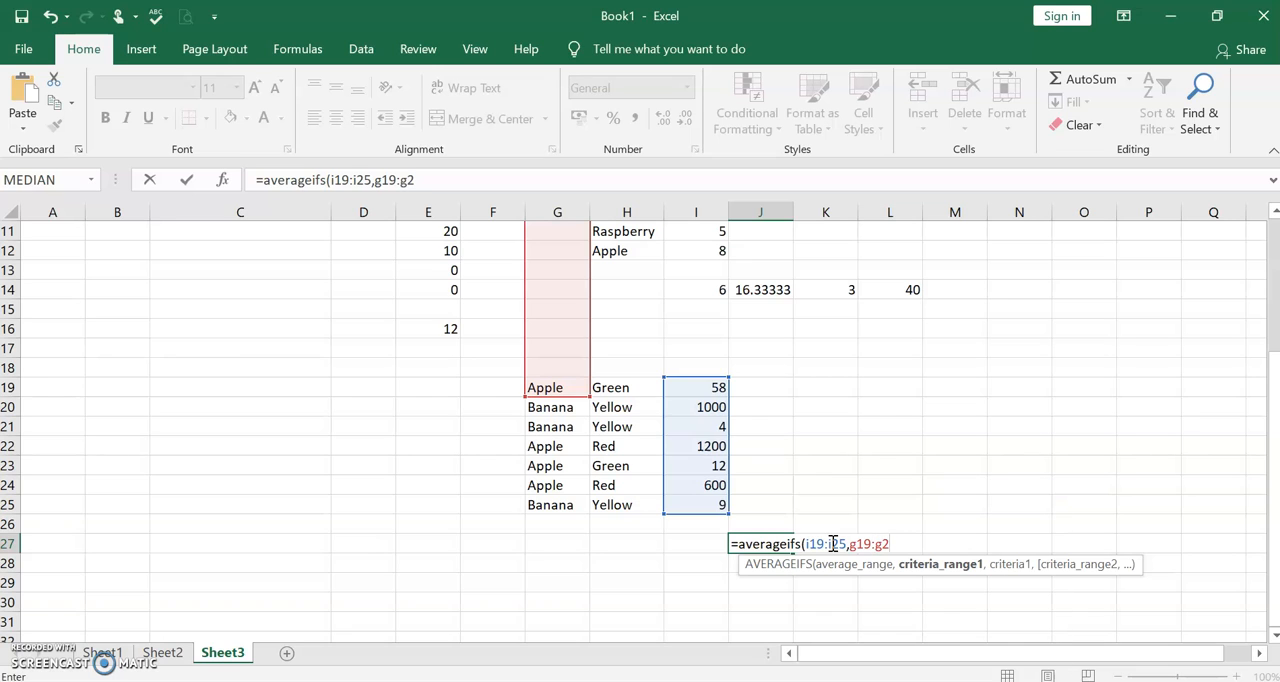
{"action": "type", "text": "5"}
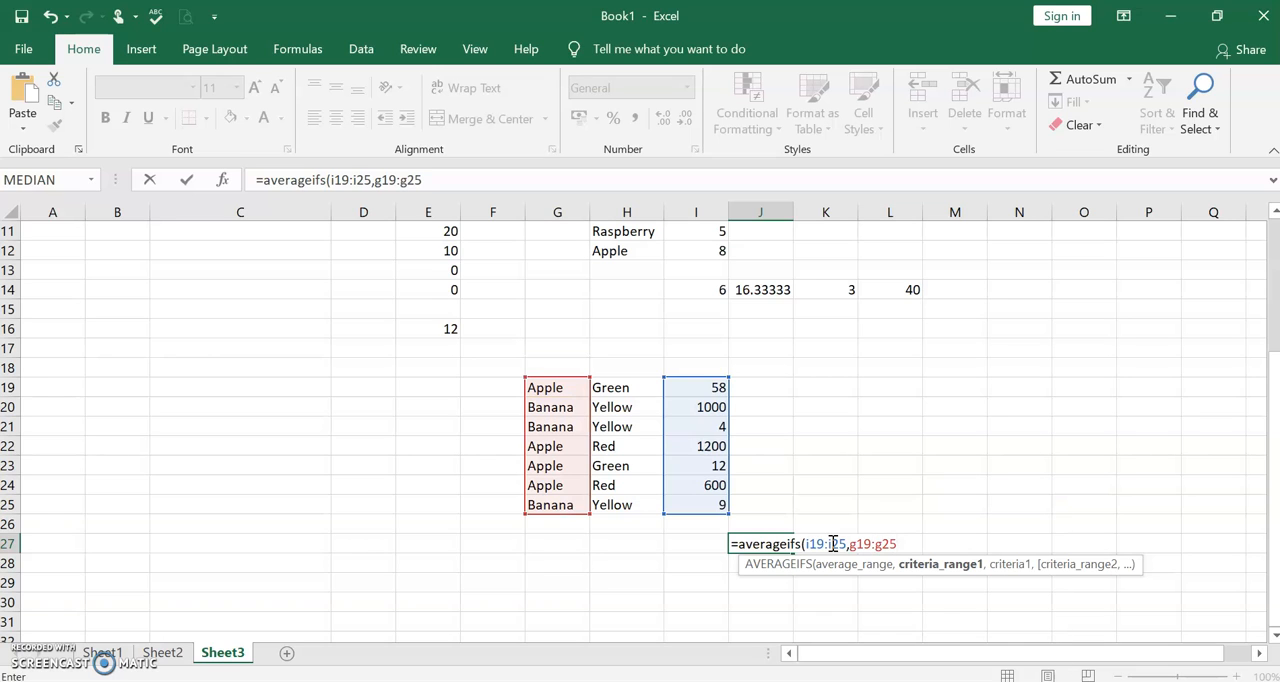
{"action": "type", "text": ","}
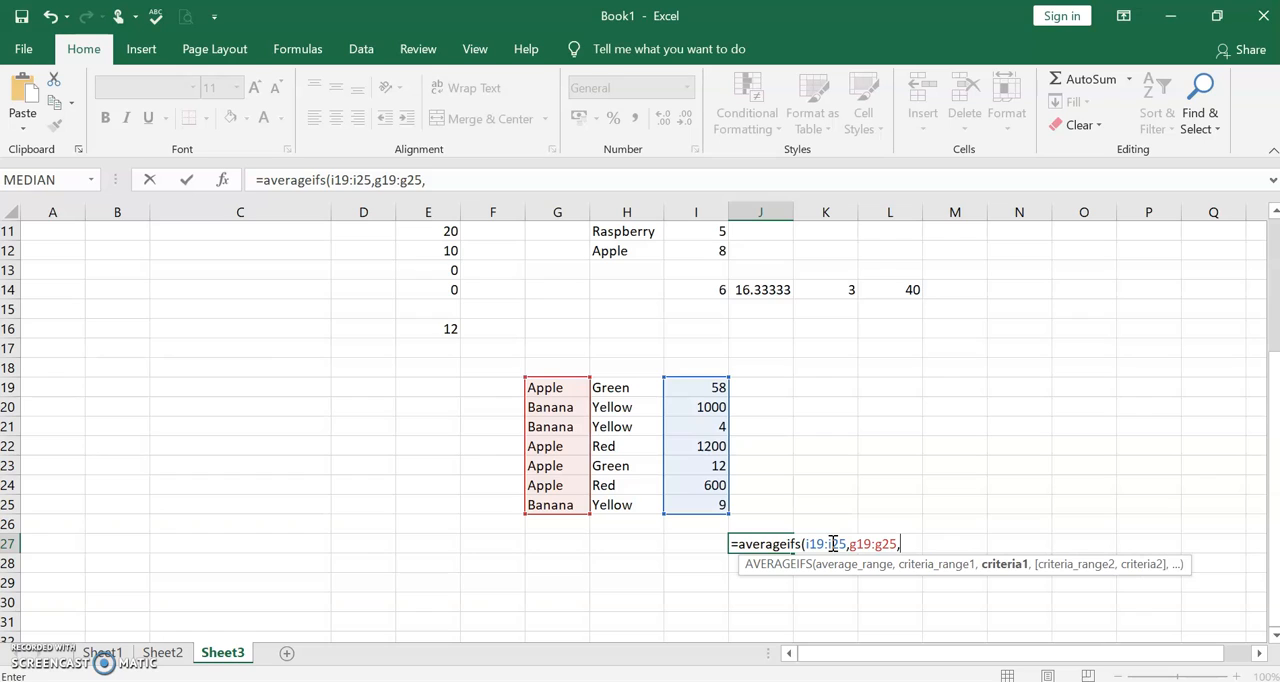
{"action": "type", "text": "\"Apple\","}
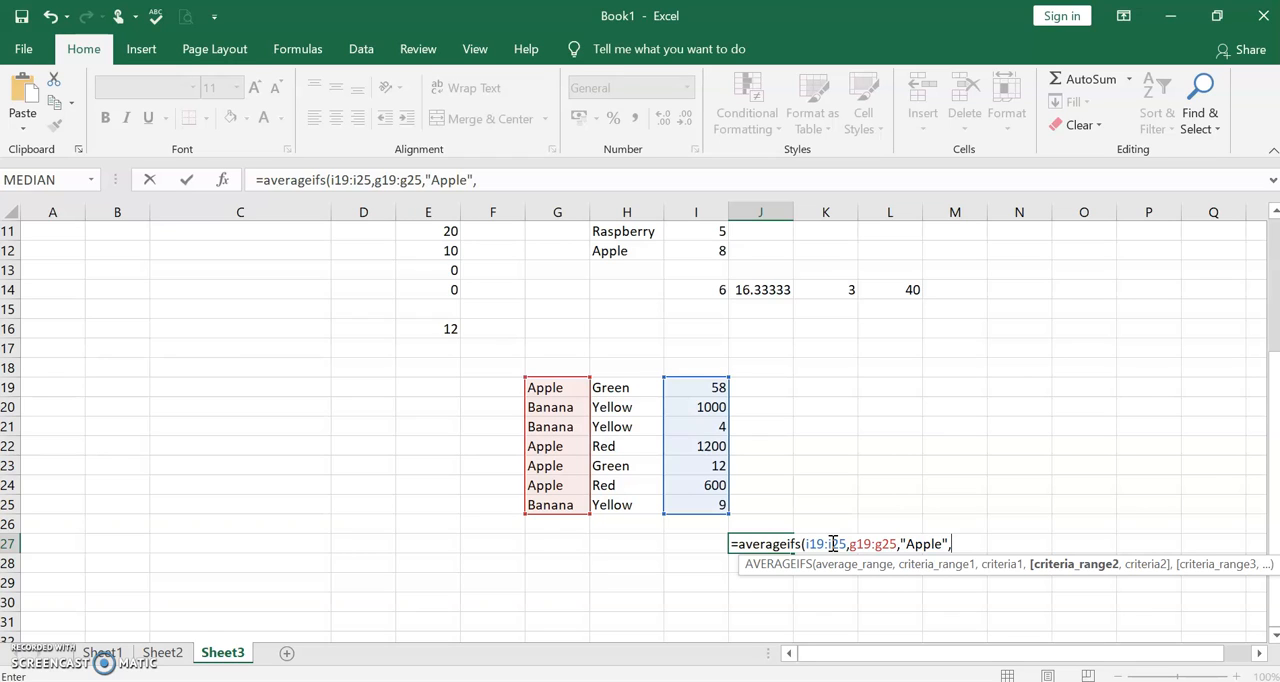
- Add the colours H19:H25 as the second criteria range of the AVERAGEIFS formula
{"action": "type", "text": "h"}
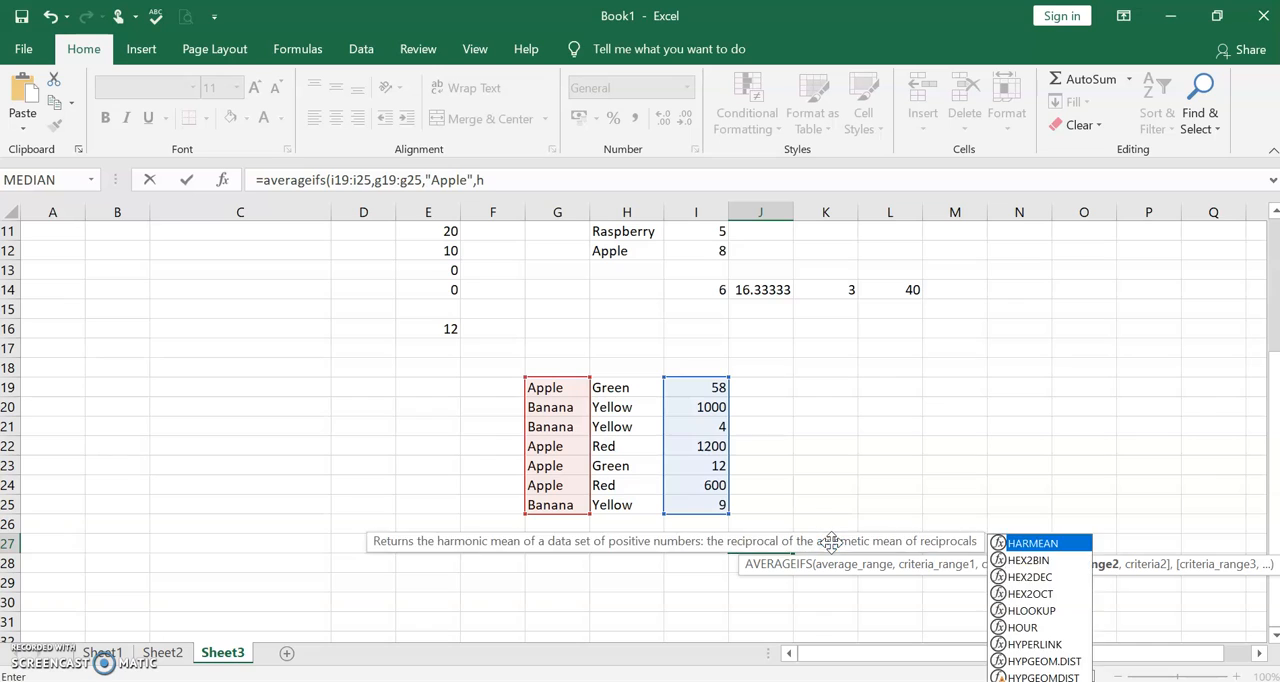
{"action": "type", "text": "19\"h25"}
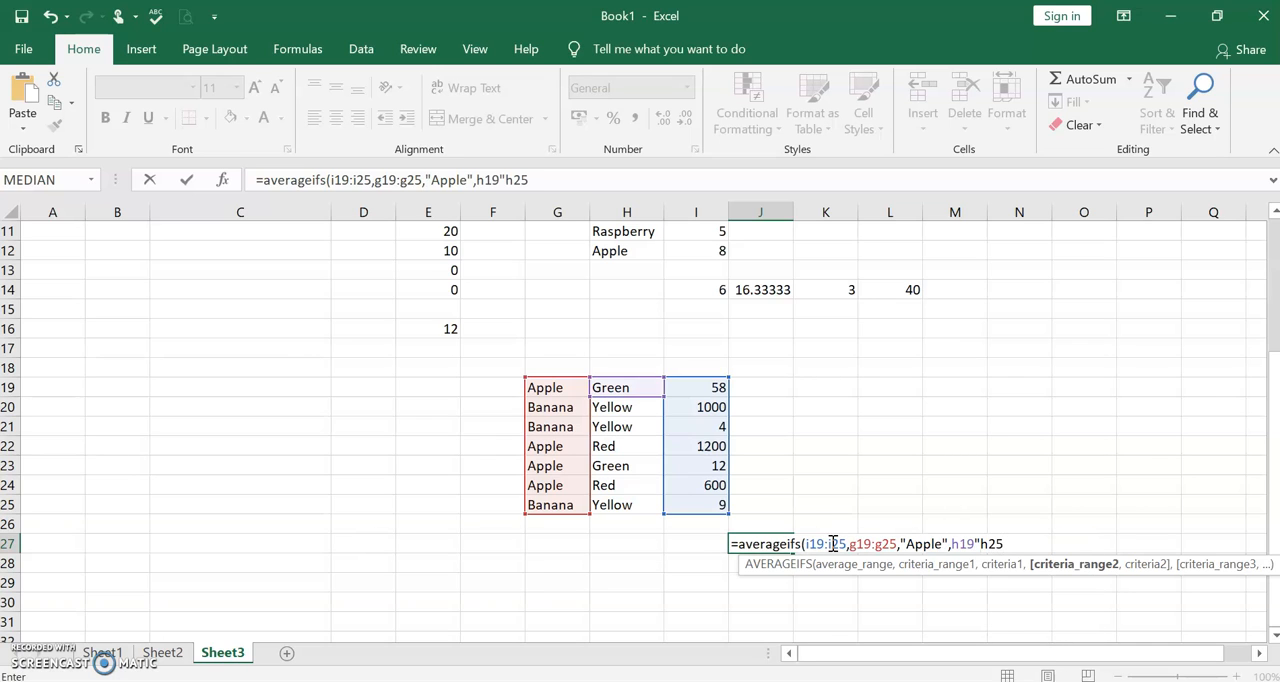
{"action": "key", "text": "BackSpace"}
{"action": "key", "text": "BackSpace"}
{"action": "key", "text": "BackSpace"}
{"action": "key", "text": "BackSpace"}
{"action": "type", "text": ":i2"}
{"action": "key", "text": "BackSpace"}
{"action": "type", "text": "h25"}
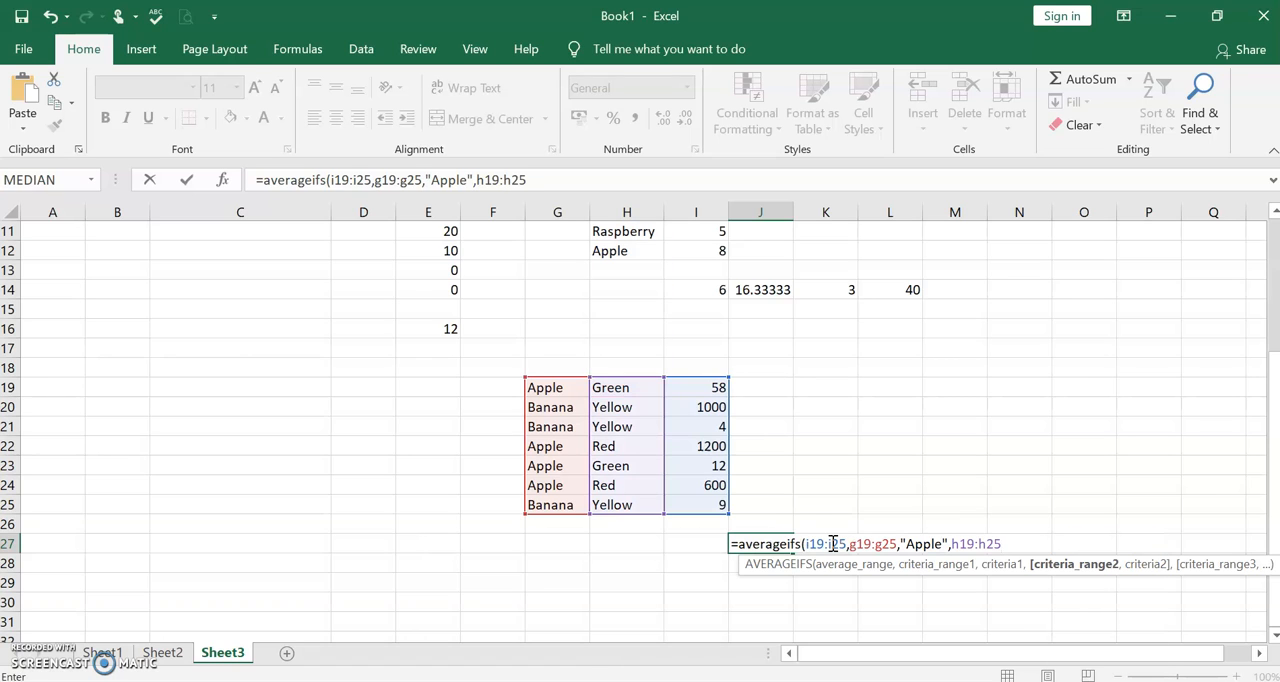
{"action": "type", "text": ","}
{"action": "type", "text": "\""}
{"action": "type", "text": "Re"}
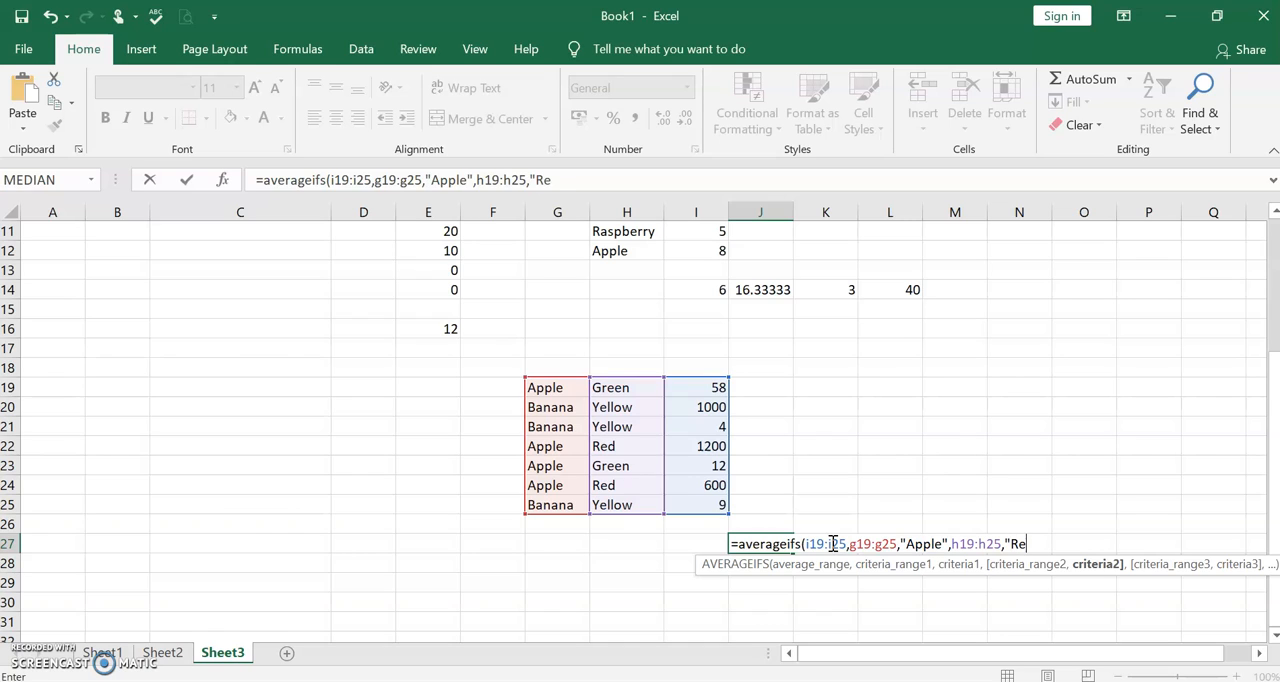
{"action": "type", "text": "d\")"}
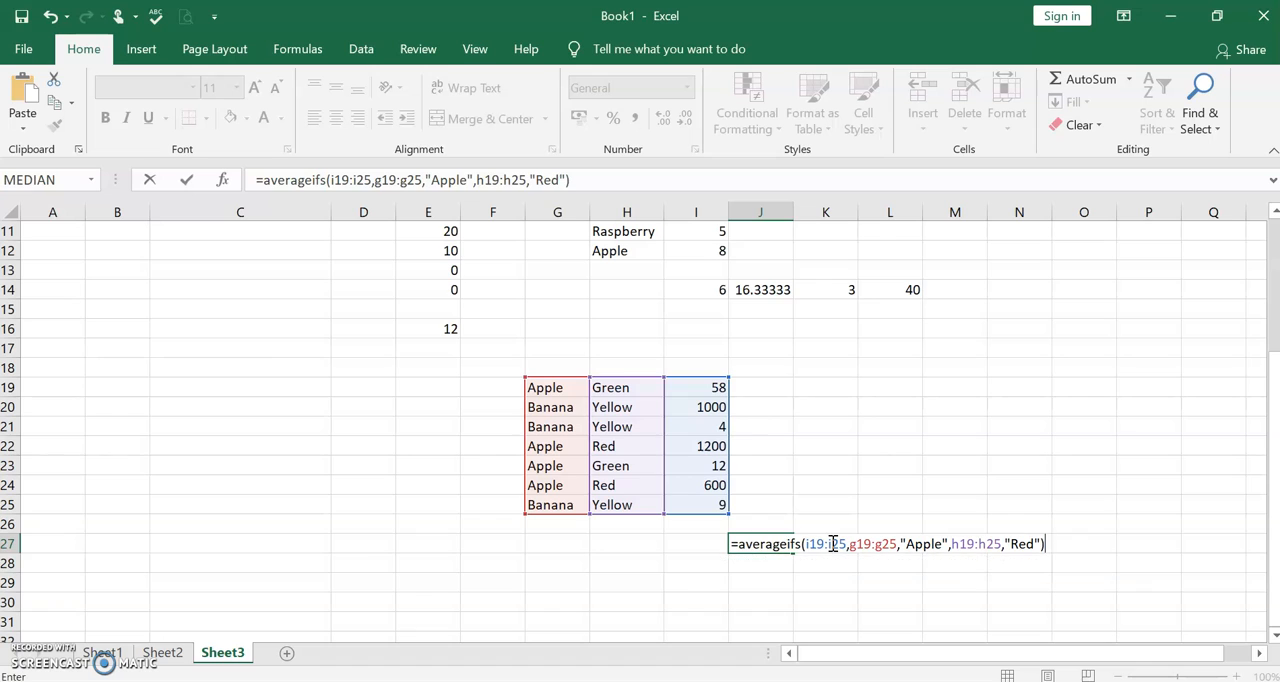
- Set the second criterion to "Red" and complete the AVERAGEIFS formula in J27
{"action": "key", "text": "Return"}
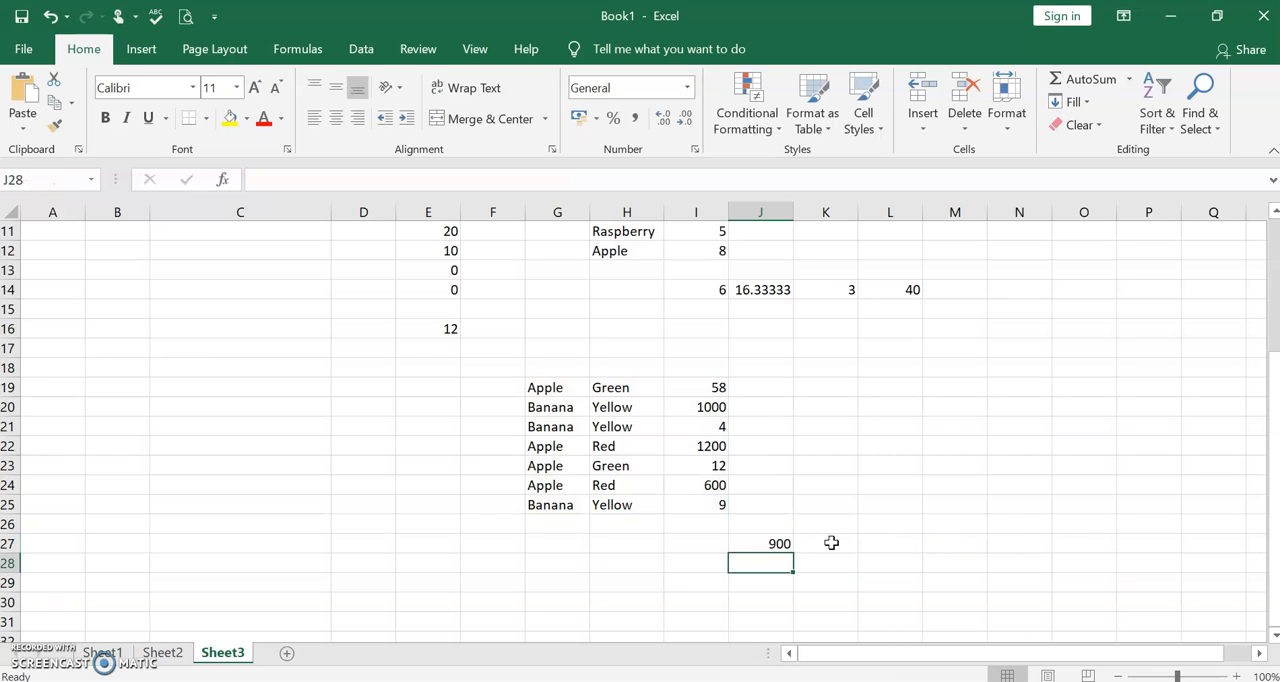
- Examine the criteria ranges and criteria of the AVERAGEIFS formula in J27 one by one
{"action": "left_click", "coordinate": [775, 545]}
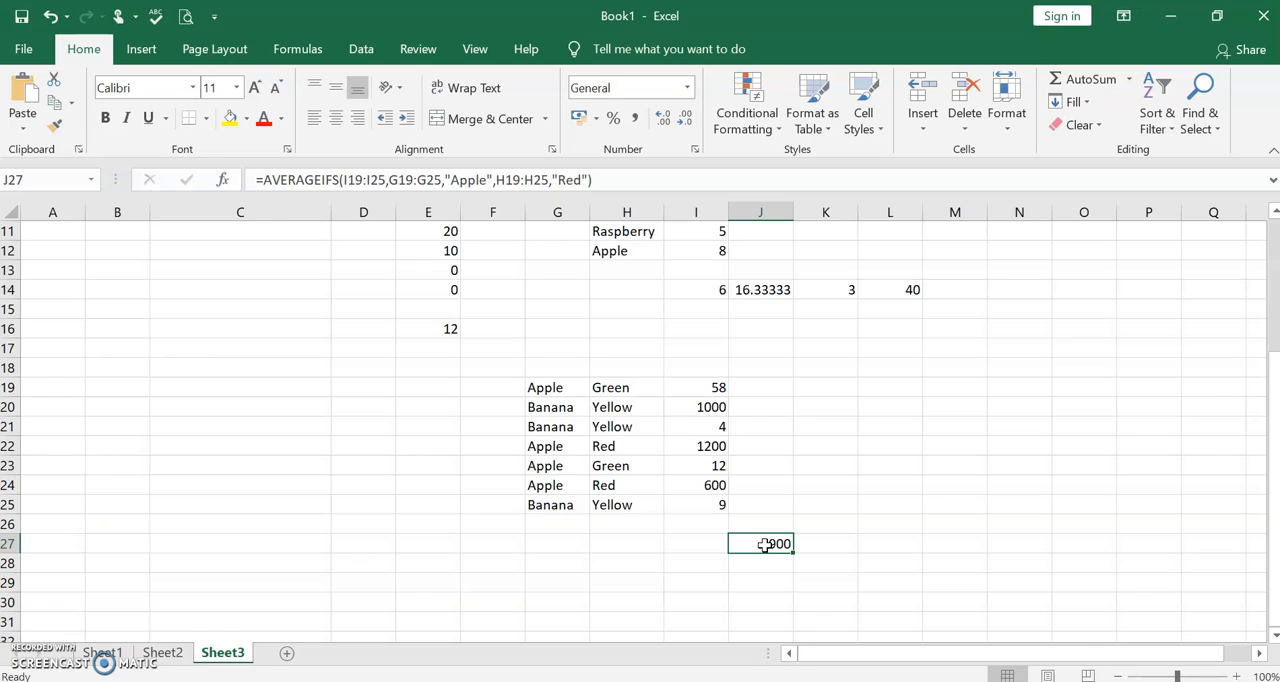
{"action": "left_click", "coordinate": [339, 180]}
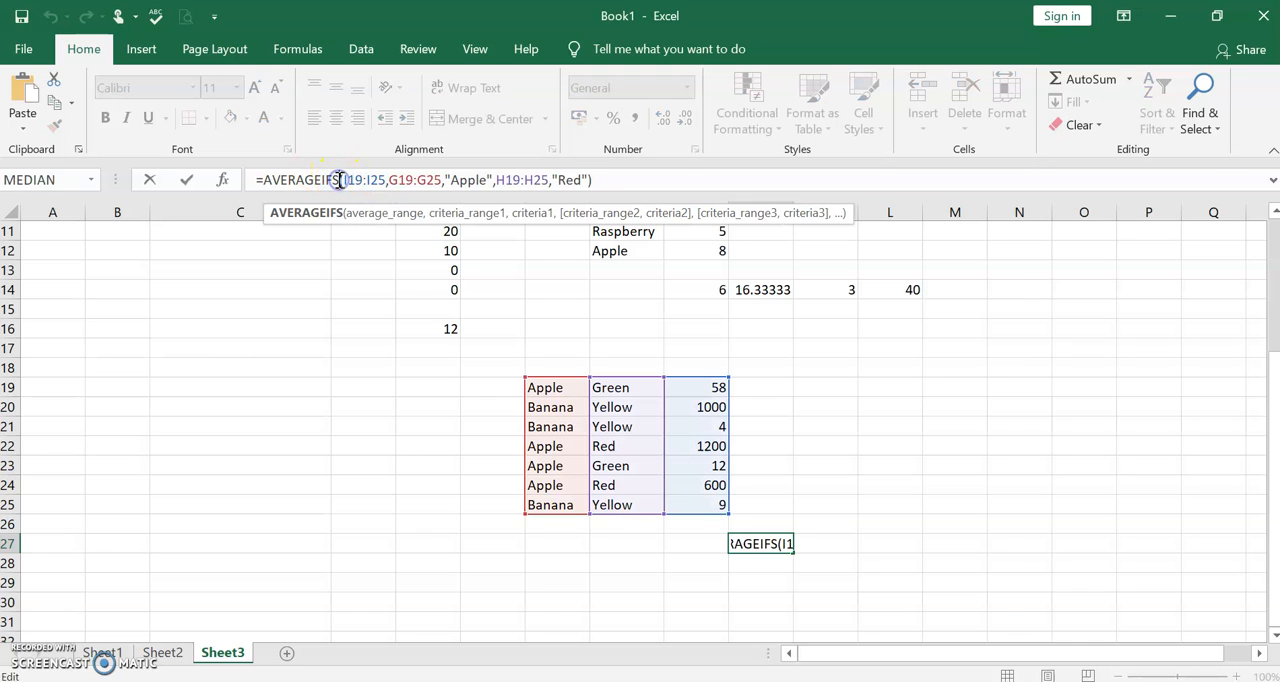
{"action": "left_click", "coordinate": [344, 180]}
{"action": "left_click", "coordinate": [460, 213]}
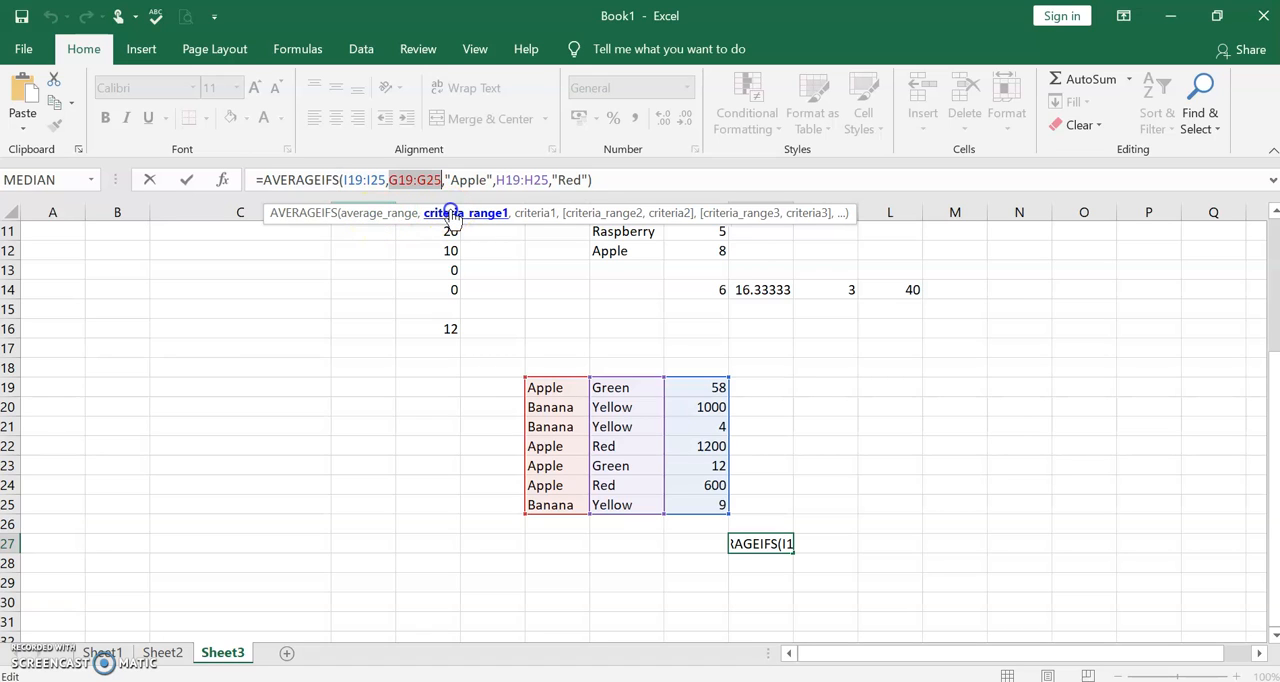
{"action": "left_click", "coordinate": [532, 213]}
{"action": "left_click", "coordinate": [588, 213]}
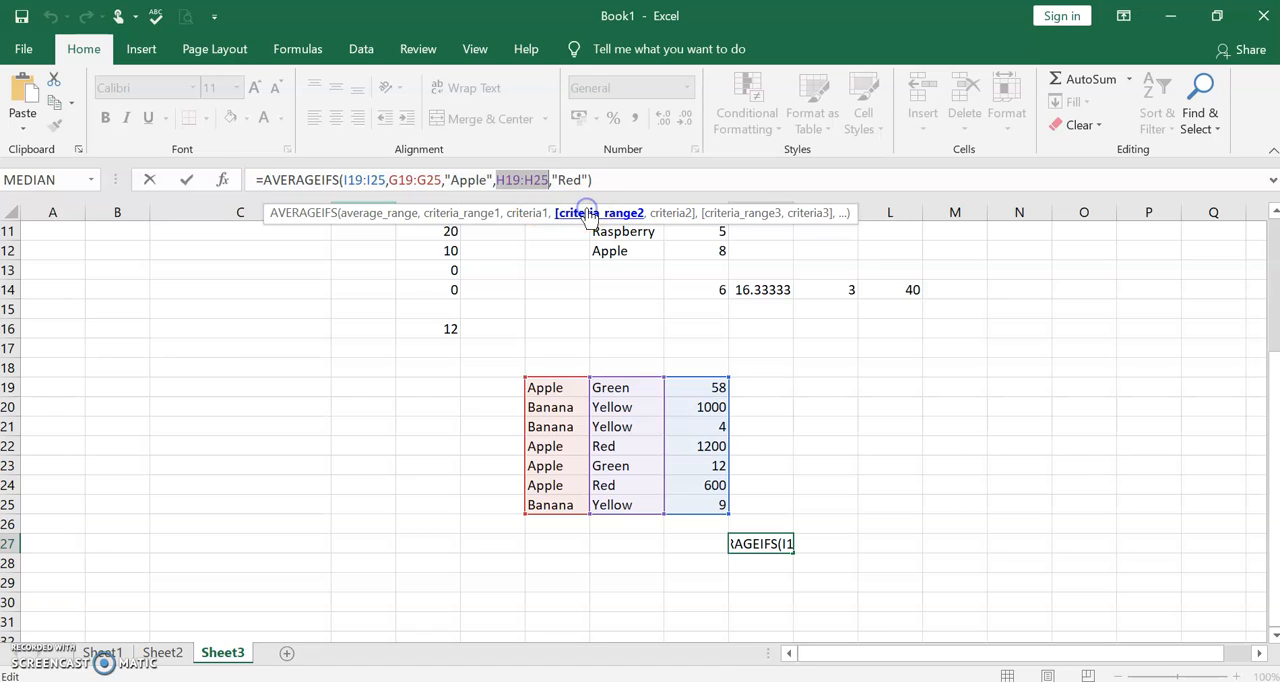
{"action": "left_click", "coordinate": [668, 214]}
{"action": "left_click", "coordinate": [668, 214]}
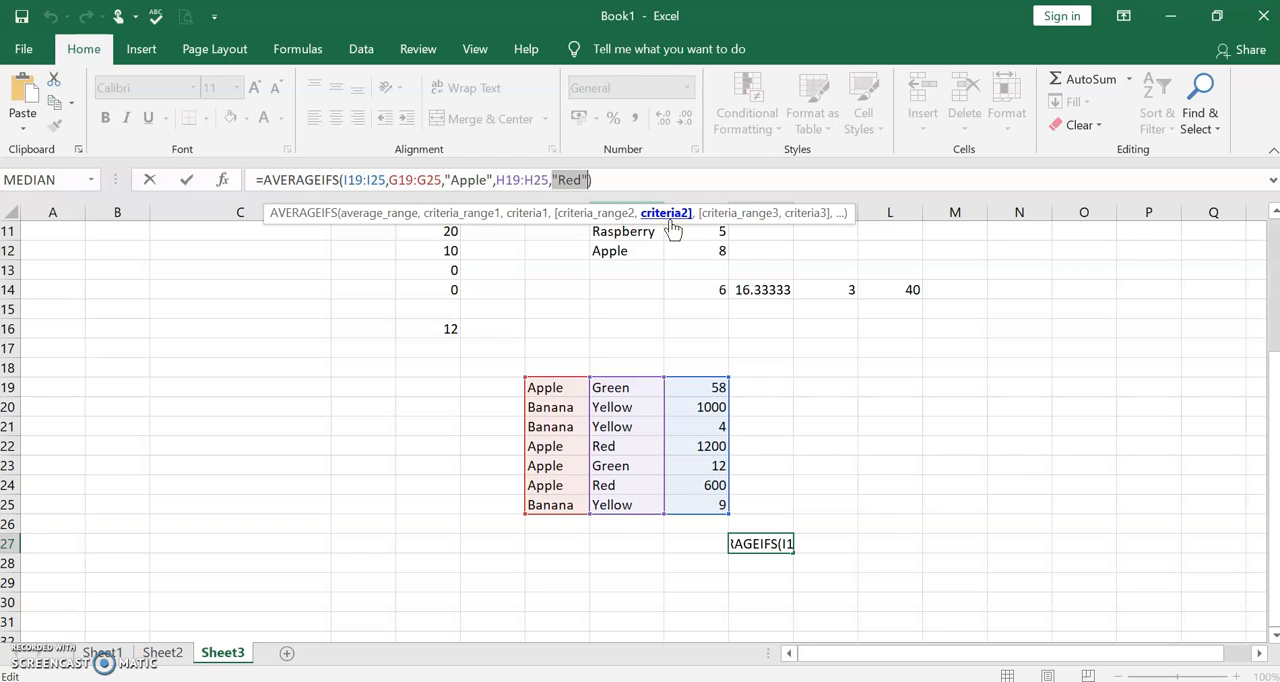
{"action": "left_click", "coordinate": [473, 482]}
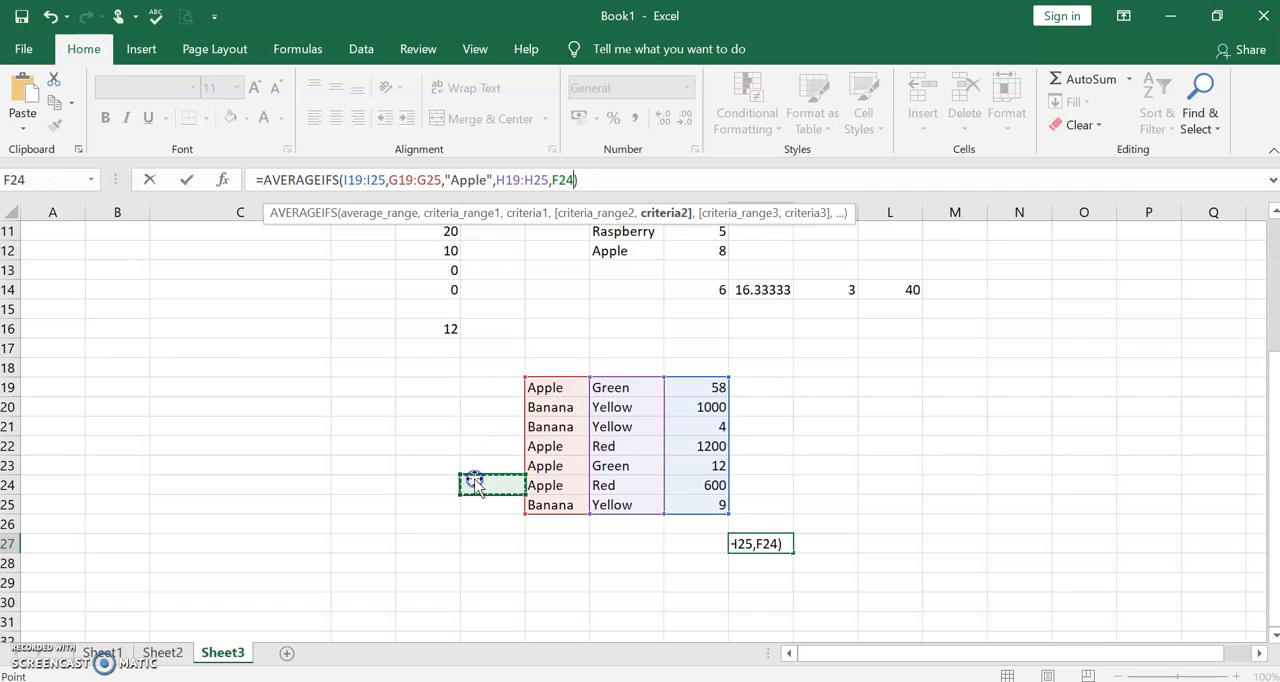
{"action": "left_click", "coordinate": [590, 180]}
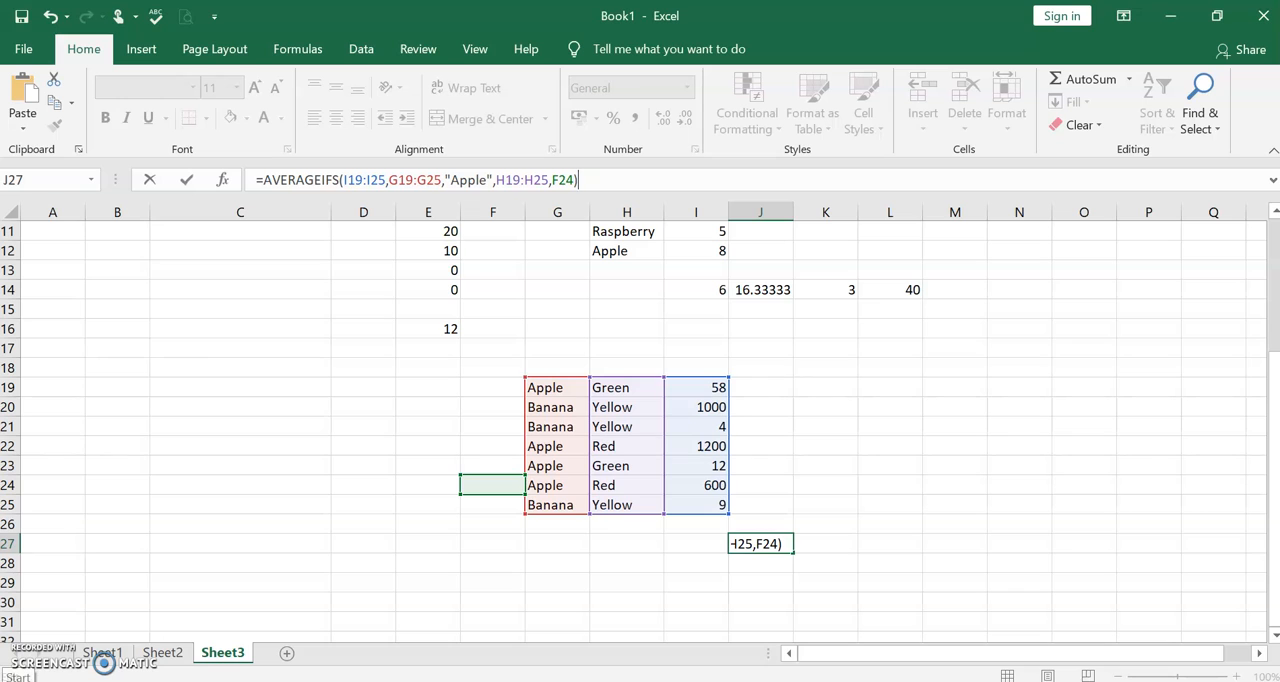